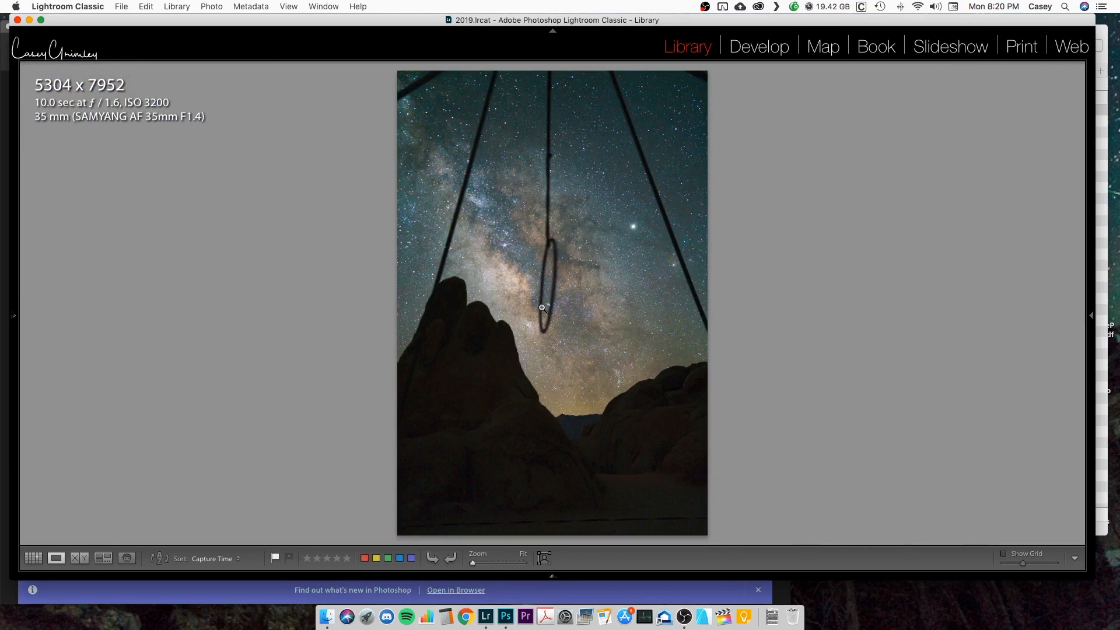
- Look through the Milky Way photos one by one, comparing the sky and where the dark beams cross each frame
key(Right)
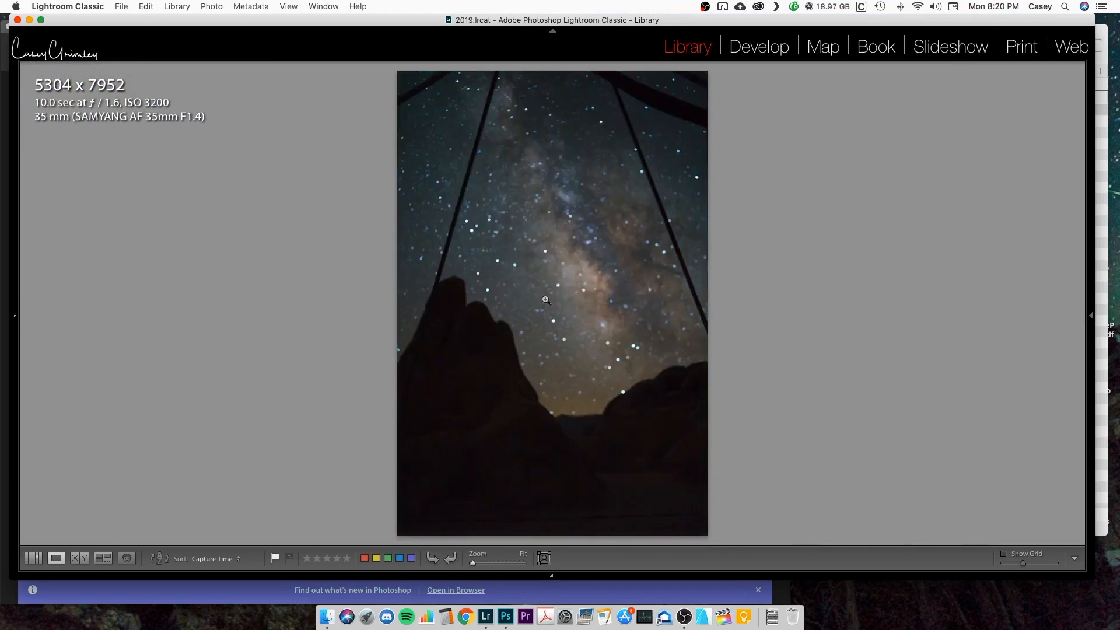
key(Right)
key(Right)
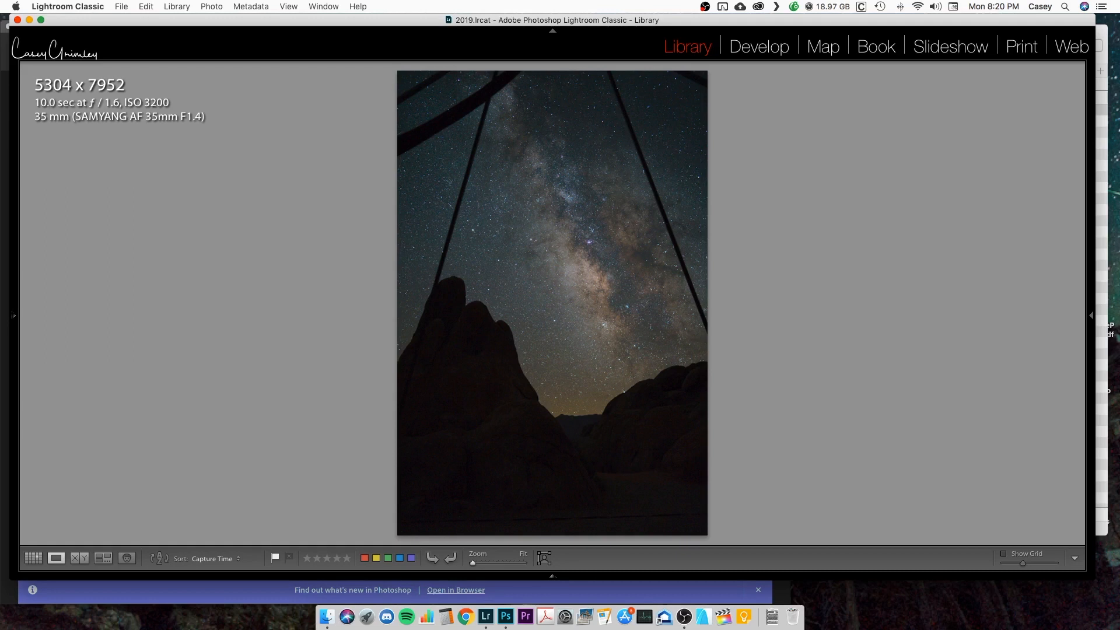
key(Right)
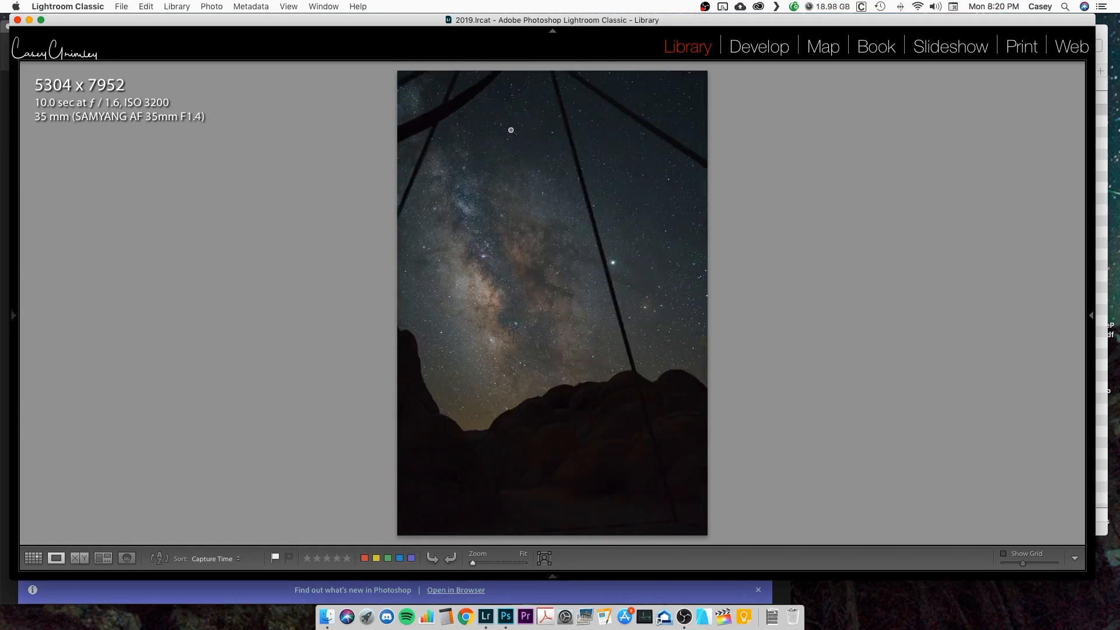
key(Right)
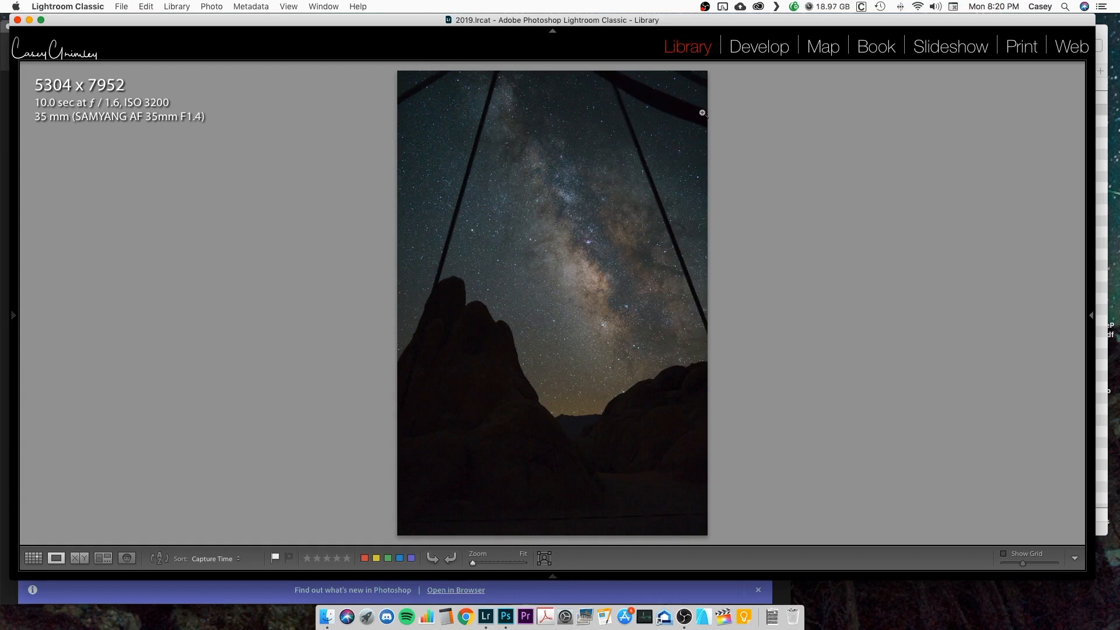
key(Right)
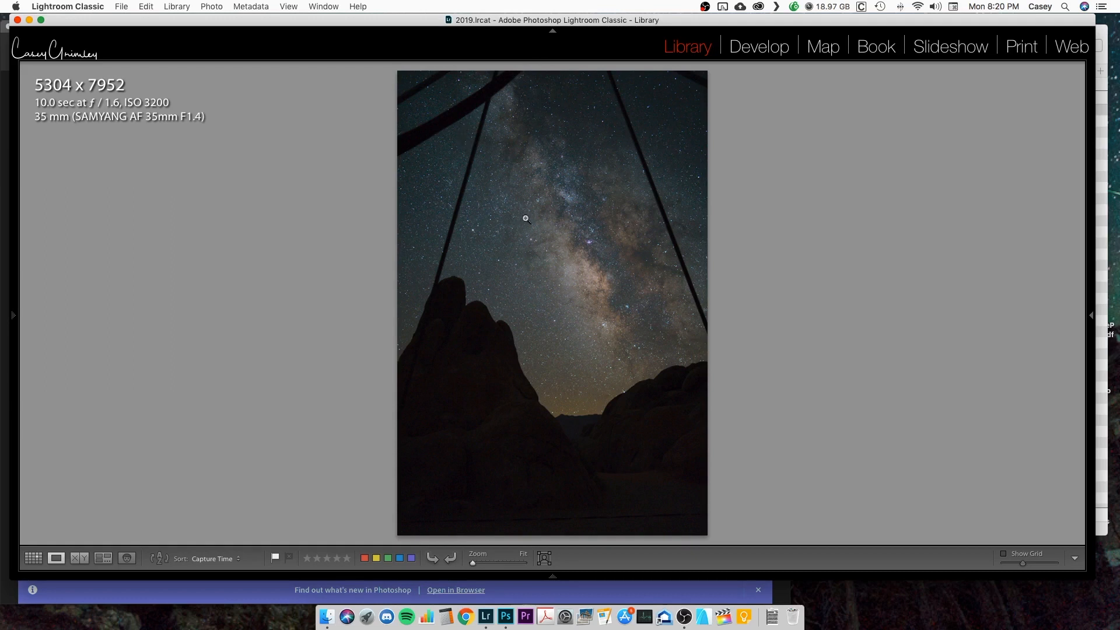
- Select the seven Milky Way photos over the rocks in the filmstrip, with the brighter edited photo as the active one
click(553, 577)
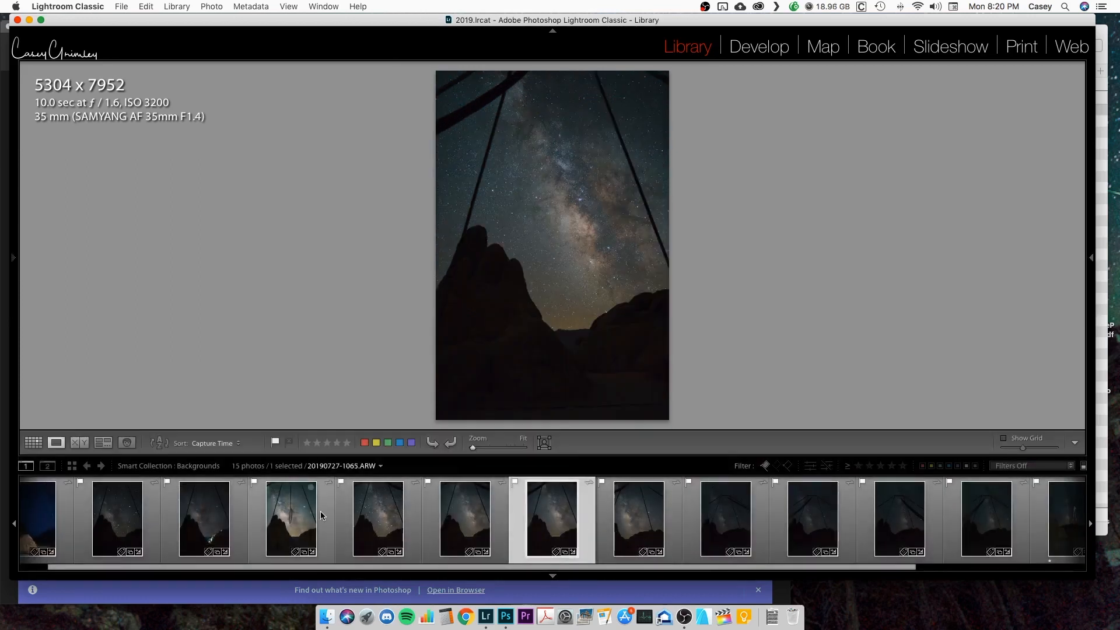
click(313, 514)
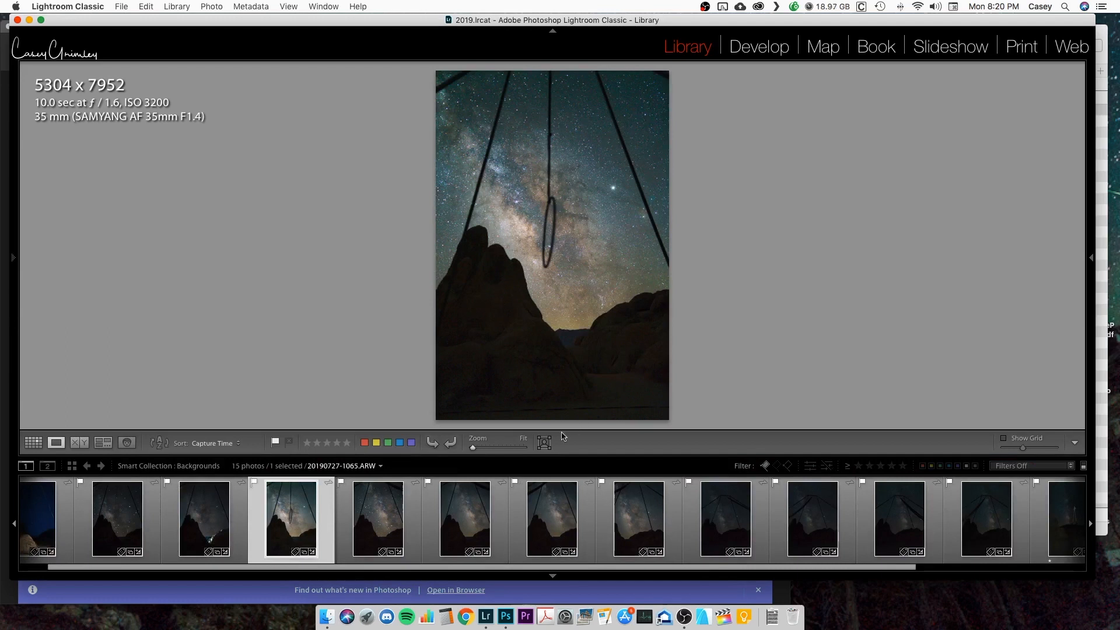
super+click(564, 511)
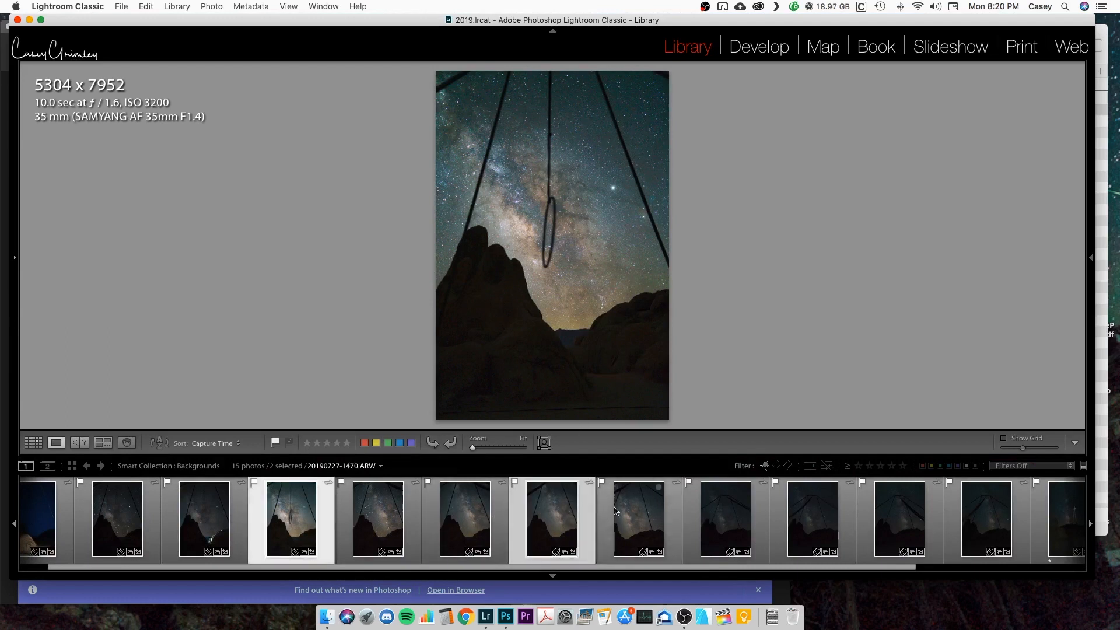
super+click(617, 511)
super+click(461, 513)
super+click(396, 516)
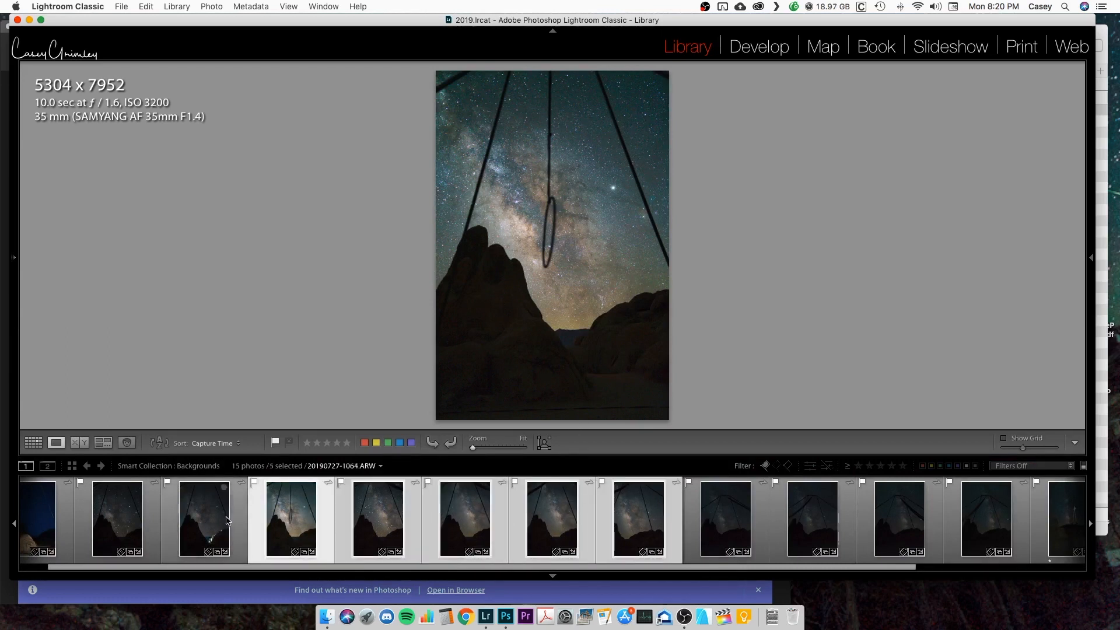
super+click(220, 520)
scroll(202, 520, left, 1)
super+click(154, 519)
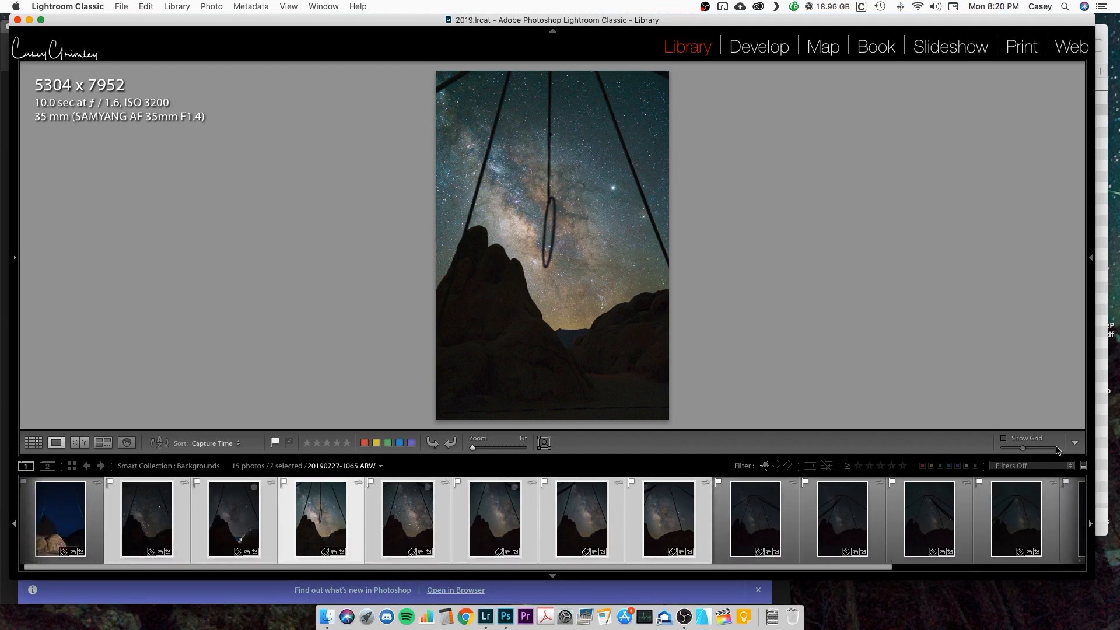
- Synchronize the edited photo's develop settings, with Local Adjustments included, to the other selected photos
key(n)
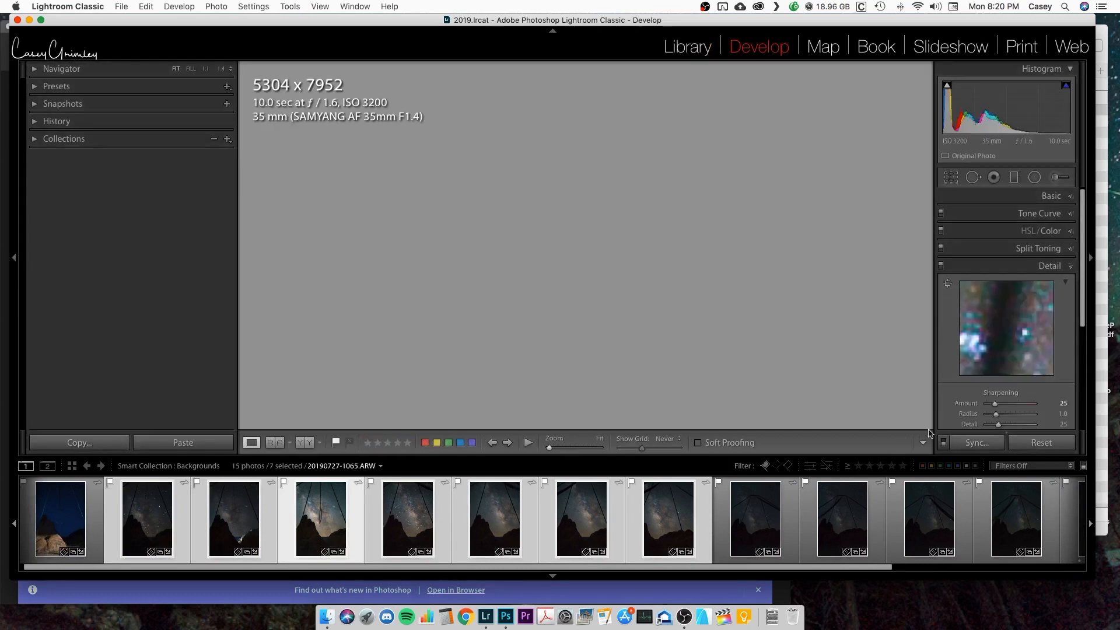
click(985, 446)
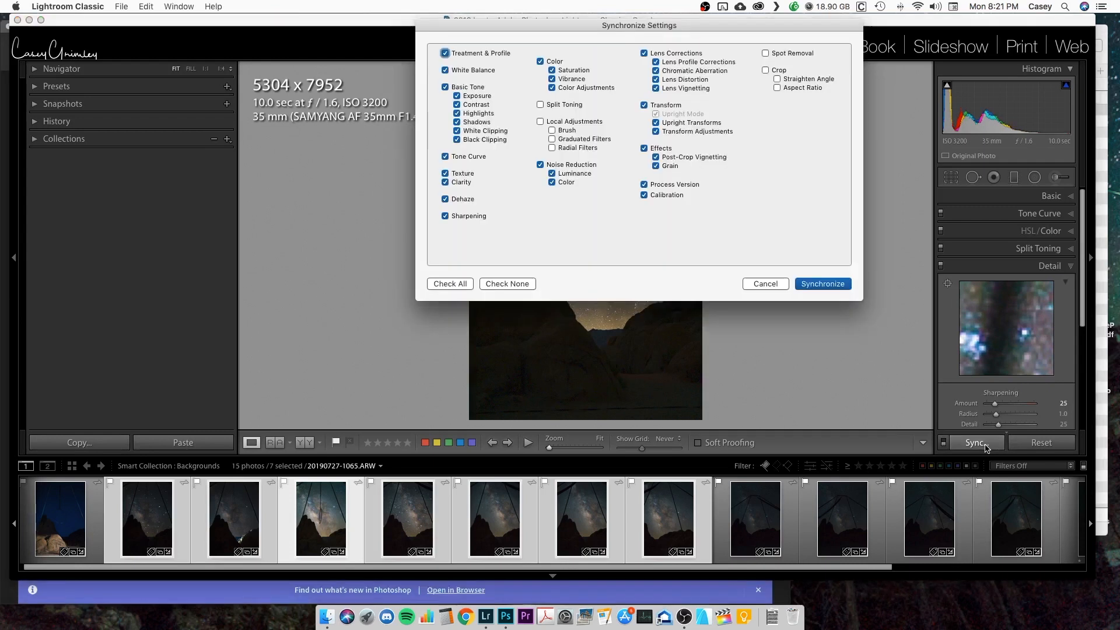
click(579, 124)
click(825, 284)
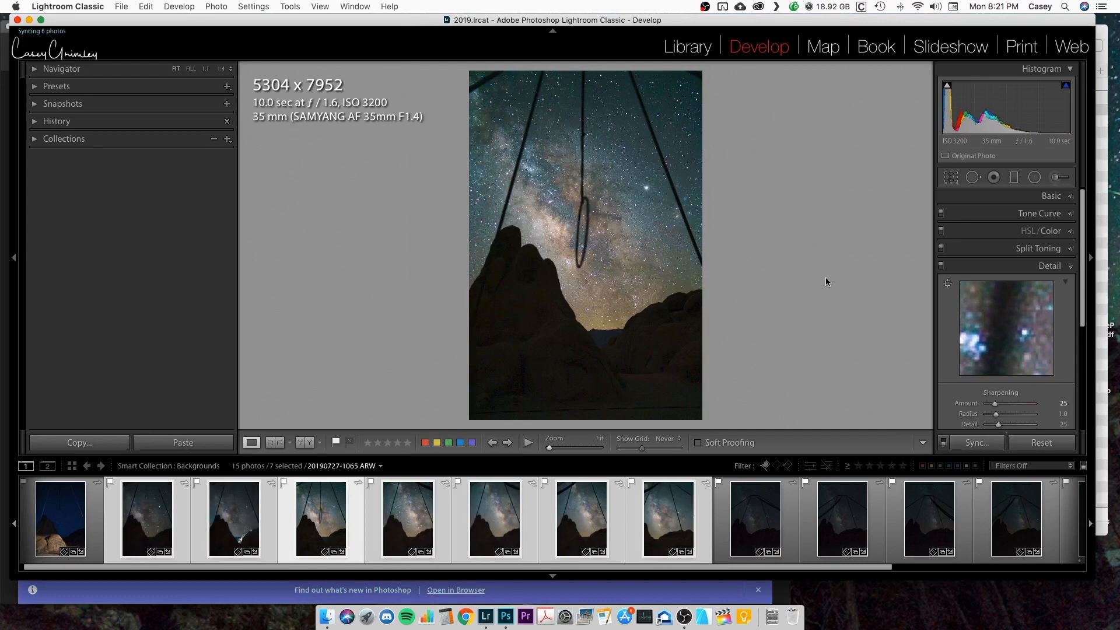
- Narrow the selection to photos 1468 and 1469, which share the same framing, and show them side by side in Survey view
click(584, 514)
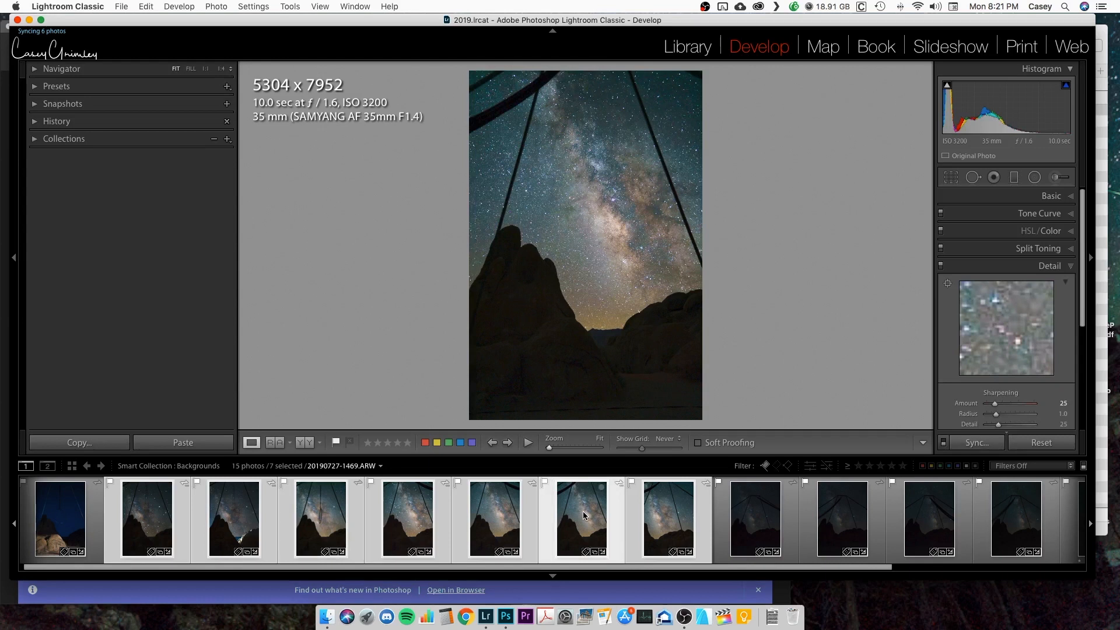
super+click(618, 516)
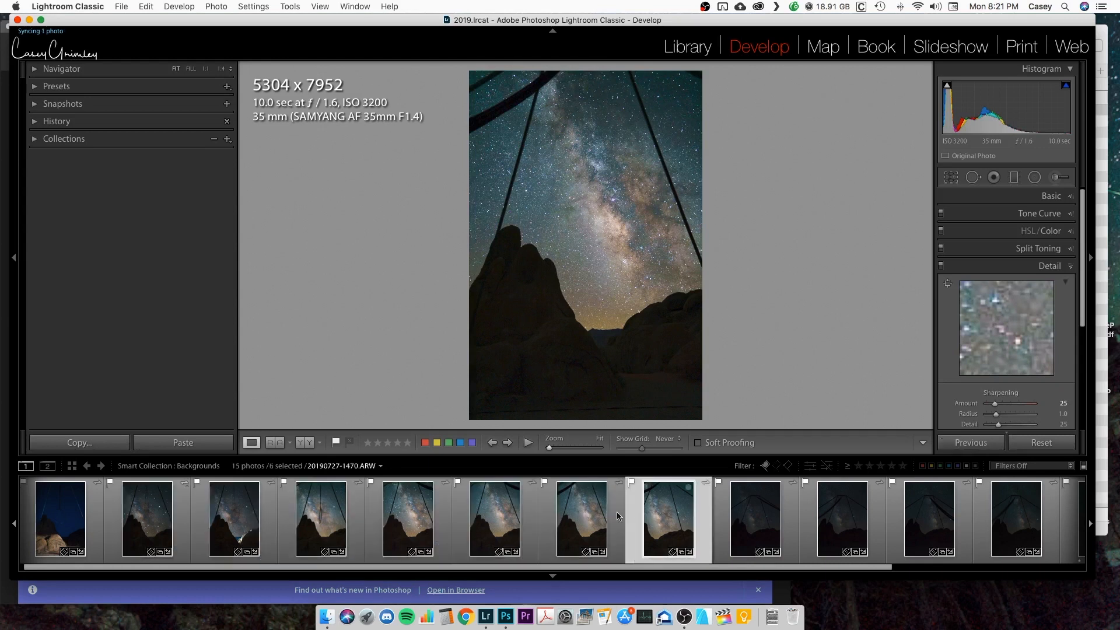
shift+click(591, 511)
key(n)
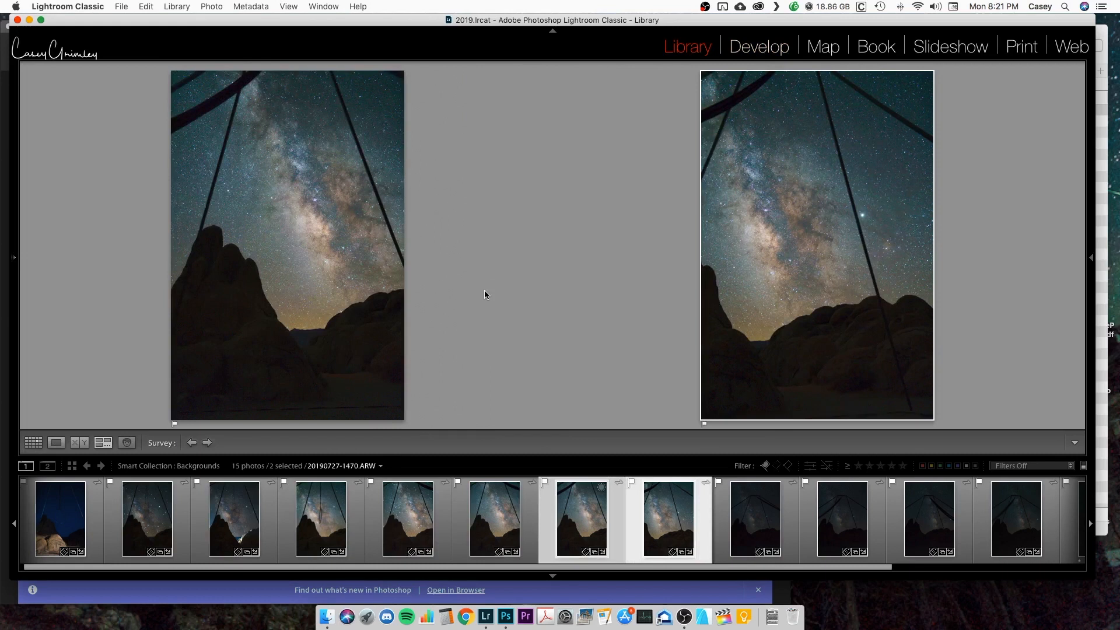
super+click(667, 531)
super+click(498, 514)
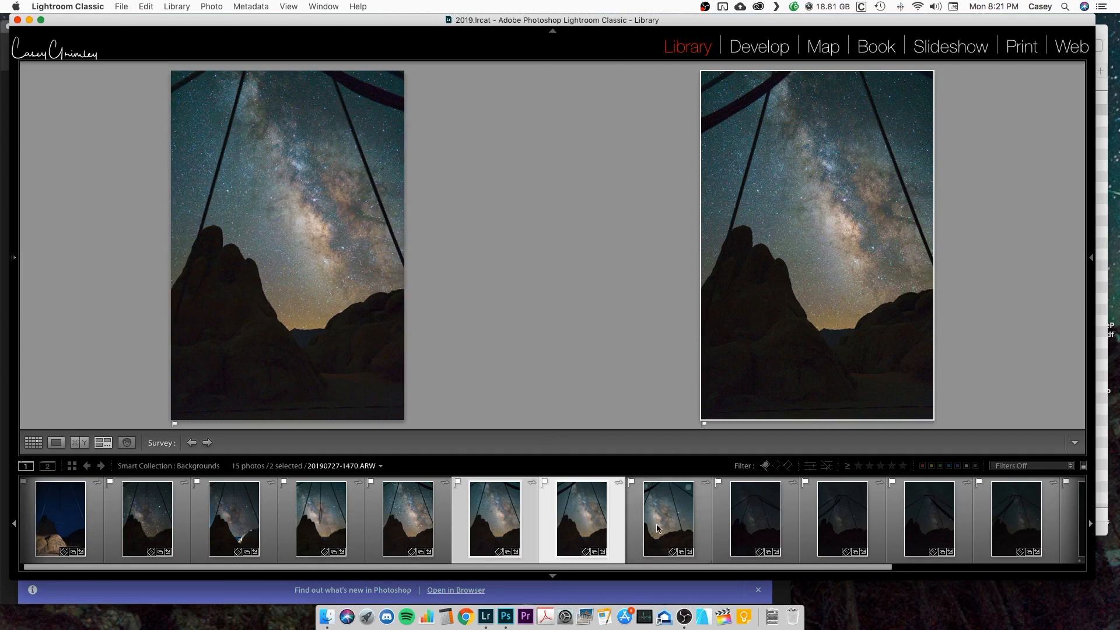
- Open the two selected photos as layers in one Photoshop document
right_click(824, 232)
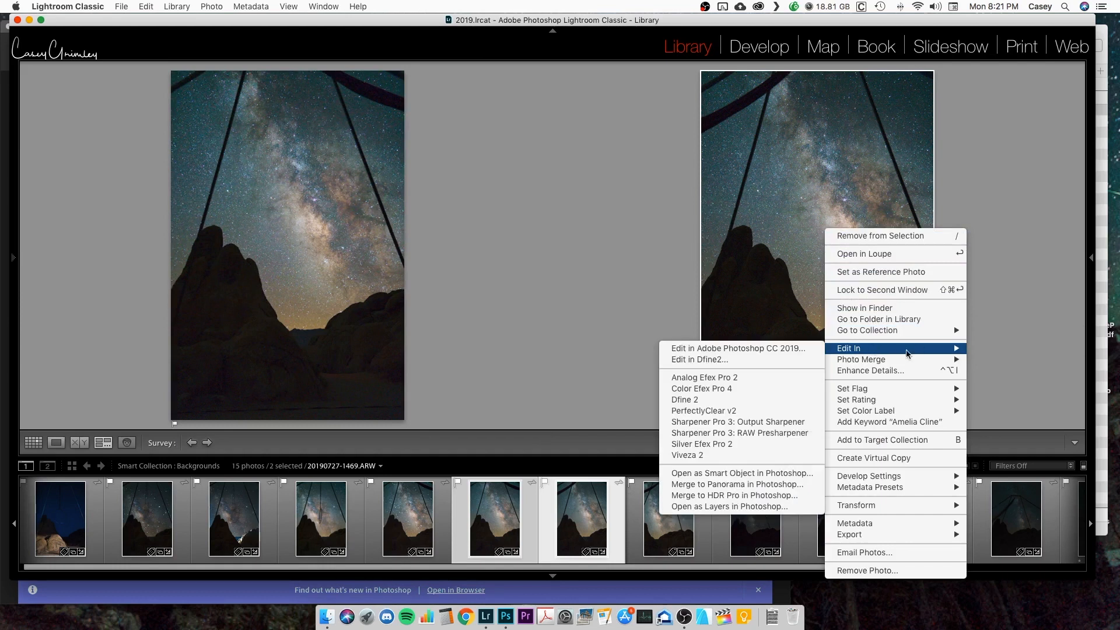
mouse_move(849, 348)
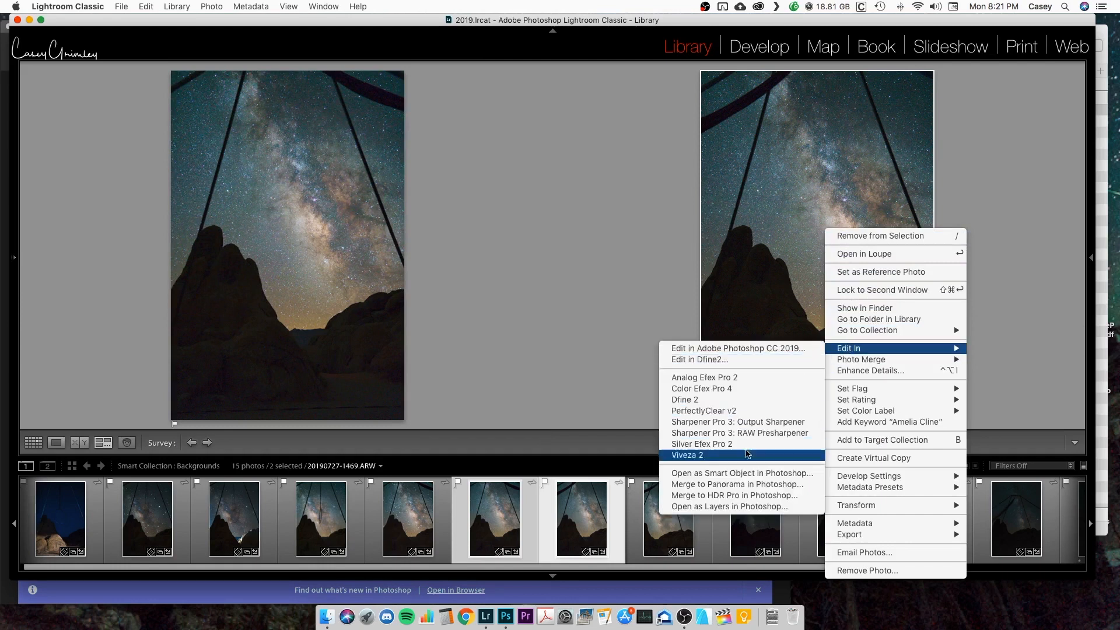
click(731, 508)
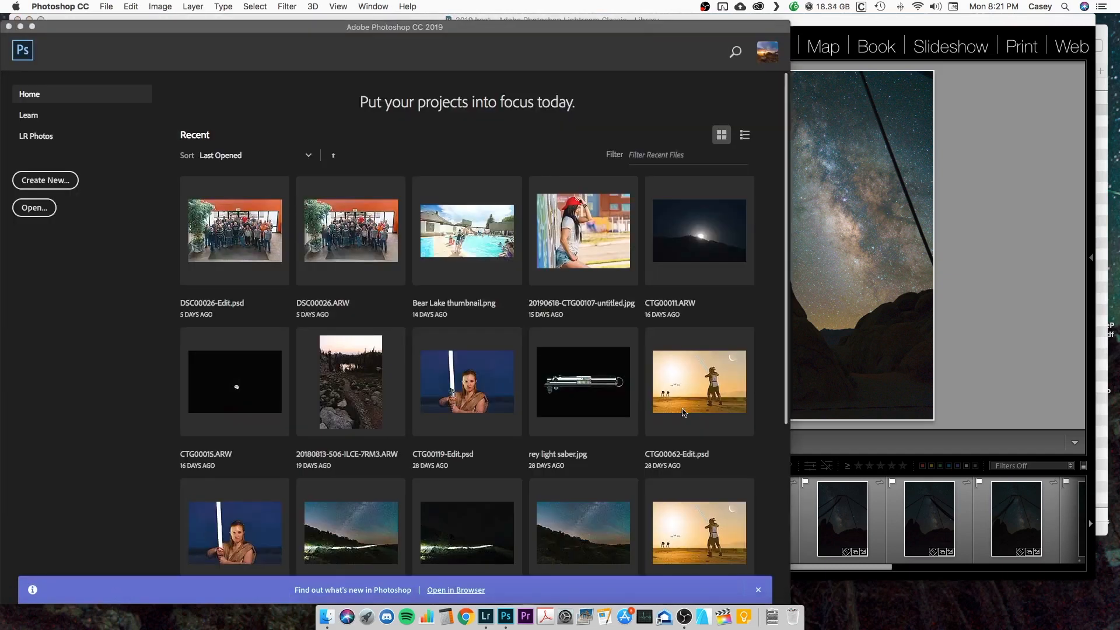
click(1052, 361)
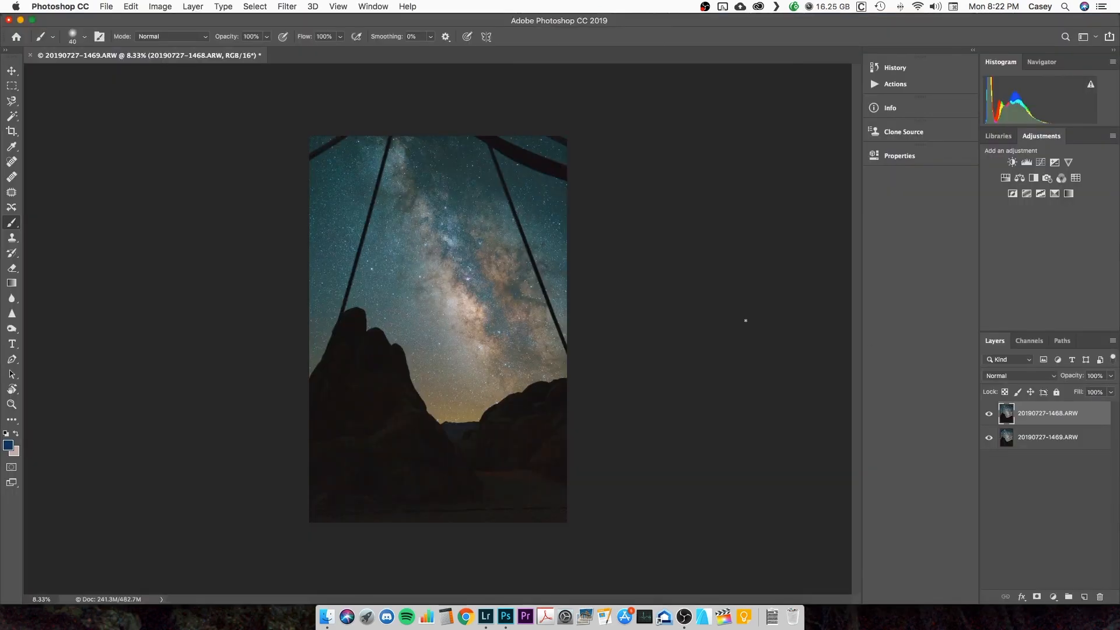
- Toggle the top layer's visibility to compare both frames, and add a white layer mask to that layer
click(989, 415)
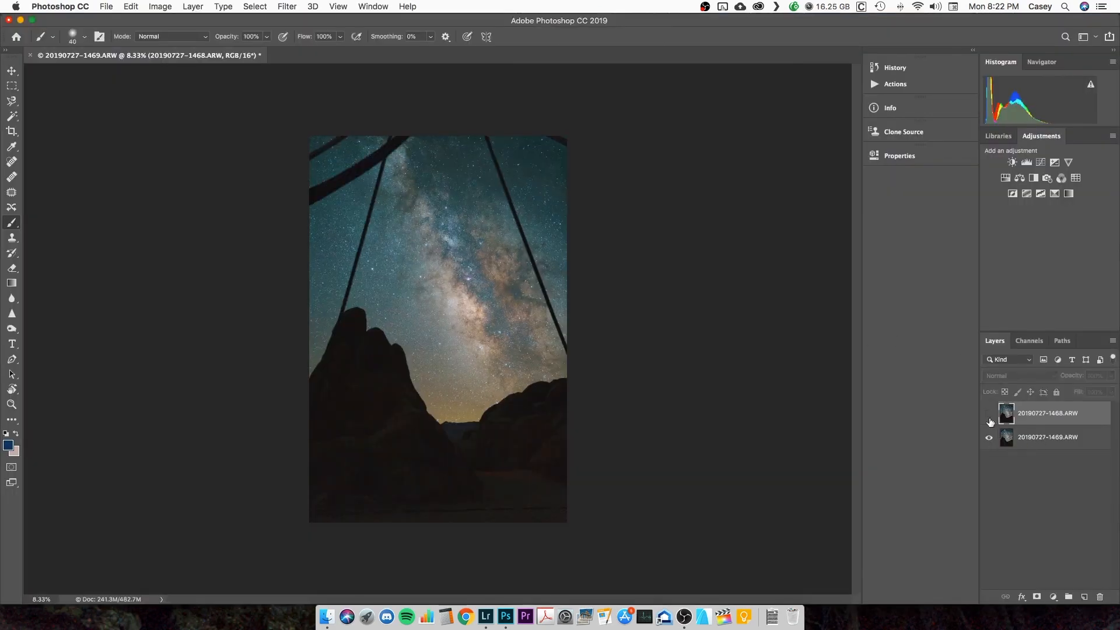
click(990, 420)
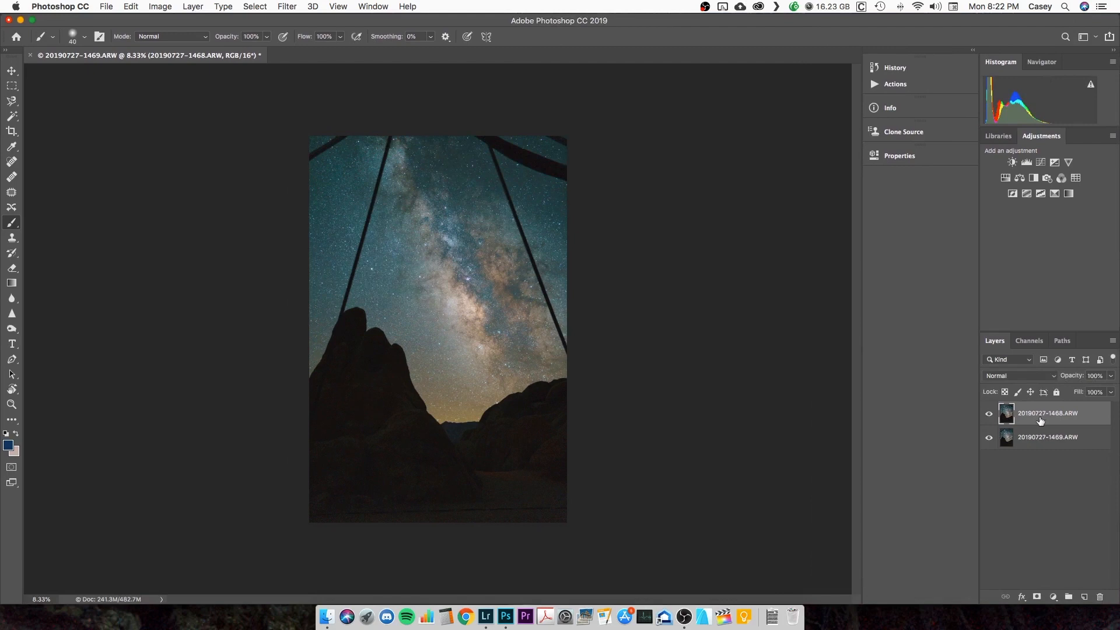
click(1037, 598)
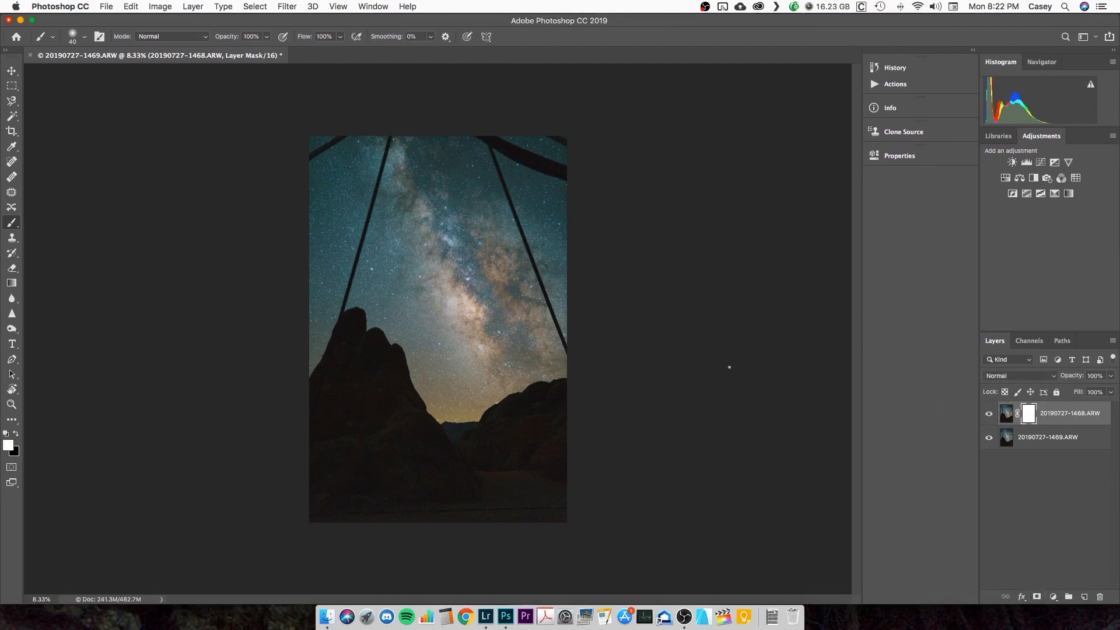
- Paint black on the mask with a 400 px brush over the thick dark beam in the photo's upper-right corner
key(x)
key(bracketright)
key(bracketright)
key(bracketright)
key(bracketright)
key(bracketright)
key(bracketright)
key(bracketright)
key(bracketright)
key(bracketright)
mouse_move(520, 150)
mouse_down()
mouse_move(571, 167)
mouse_move(535, 164)
mouse_move(562, 175)
mouse_move(503, 152)
mouse_up()
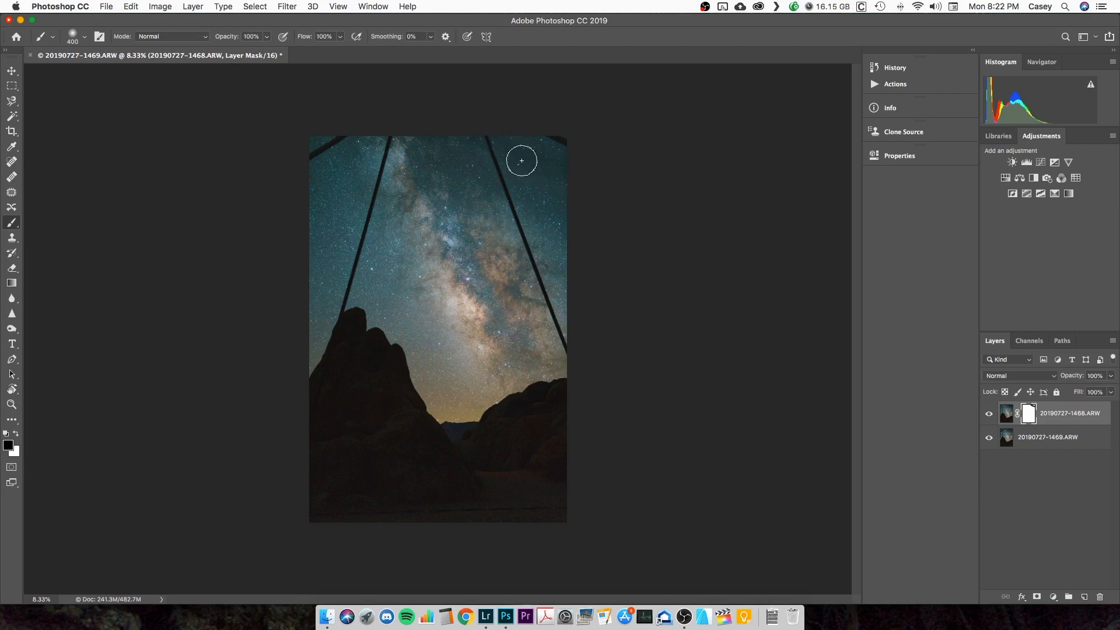
key(super+plus)
scroll(553, 242, up, 5)
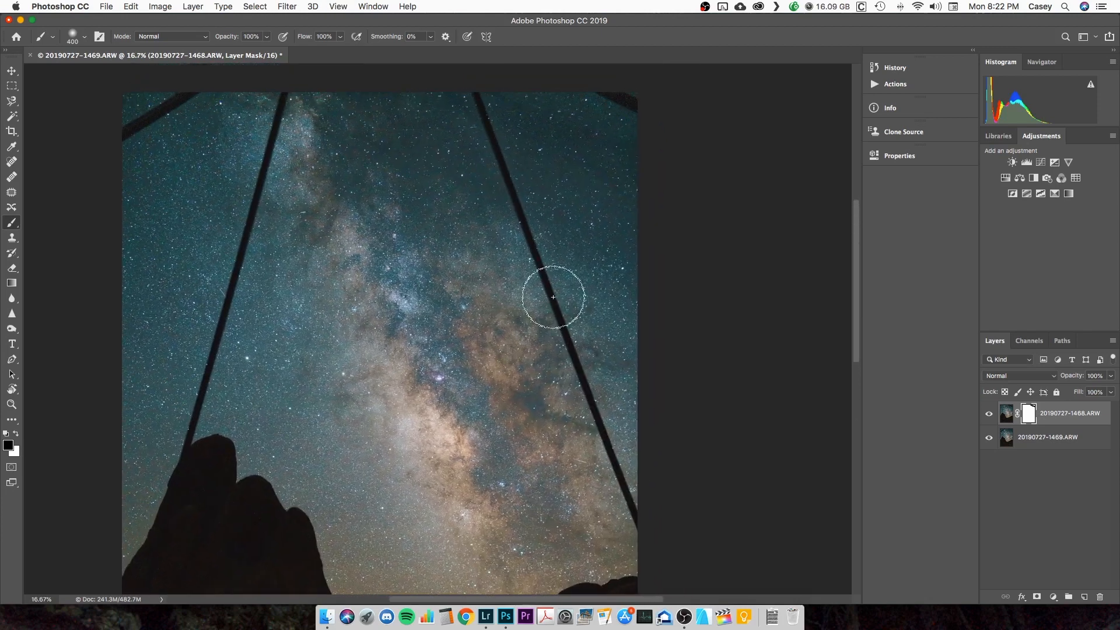
scroll(580, 233, up, 3)
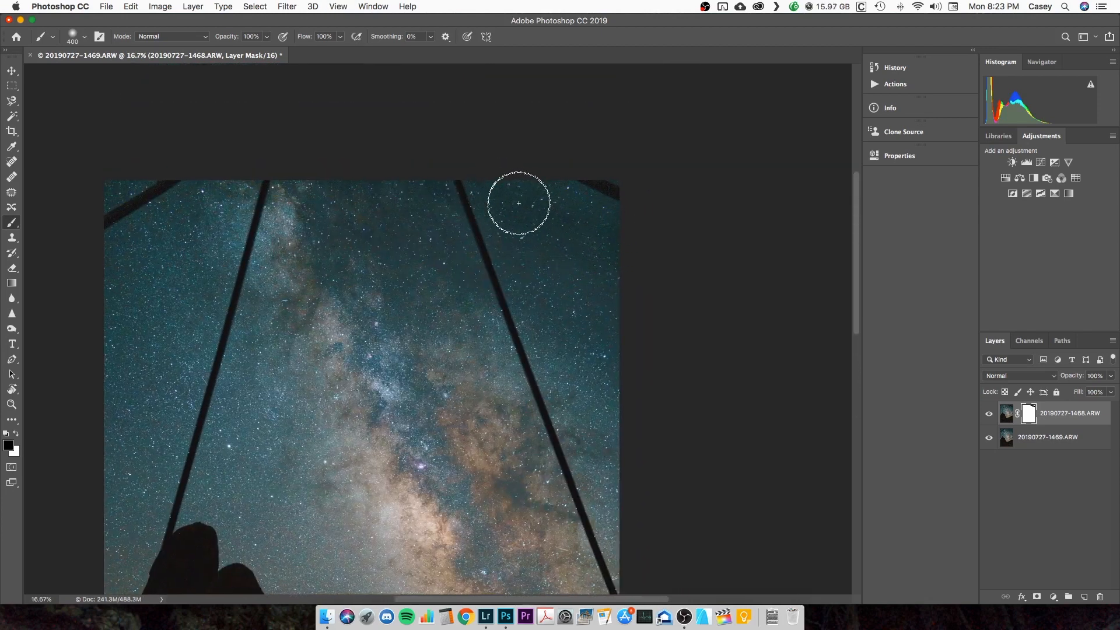
right_click(560, 233)
key(Escape)
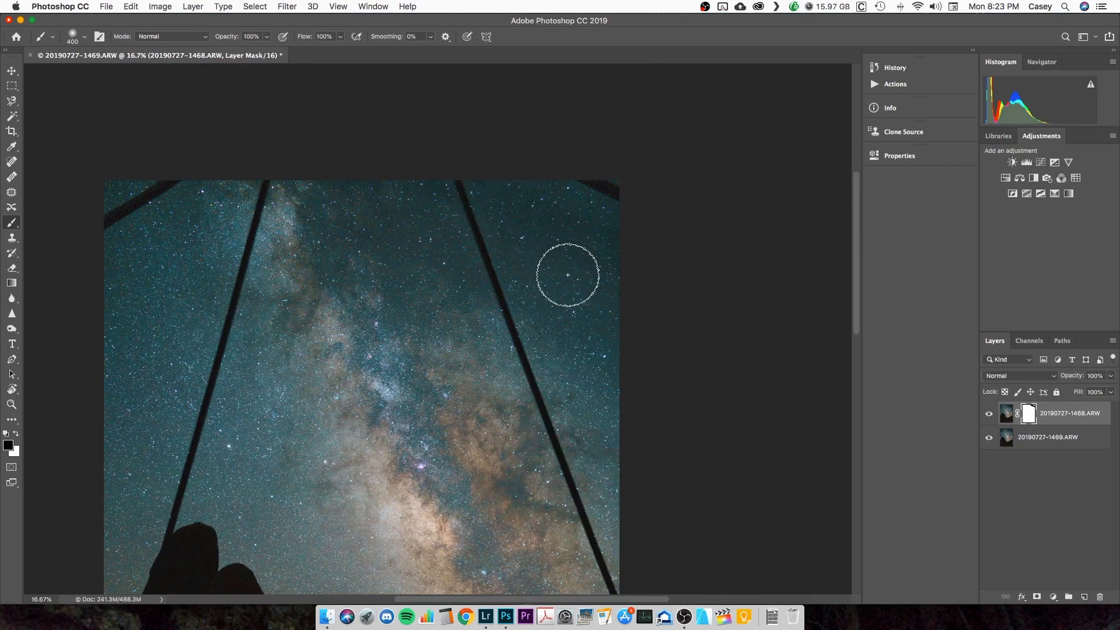
key(super+minus)
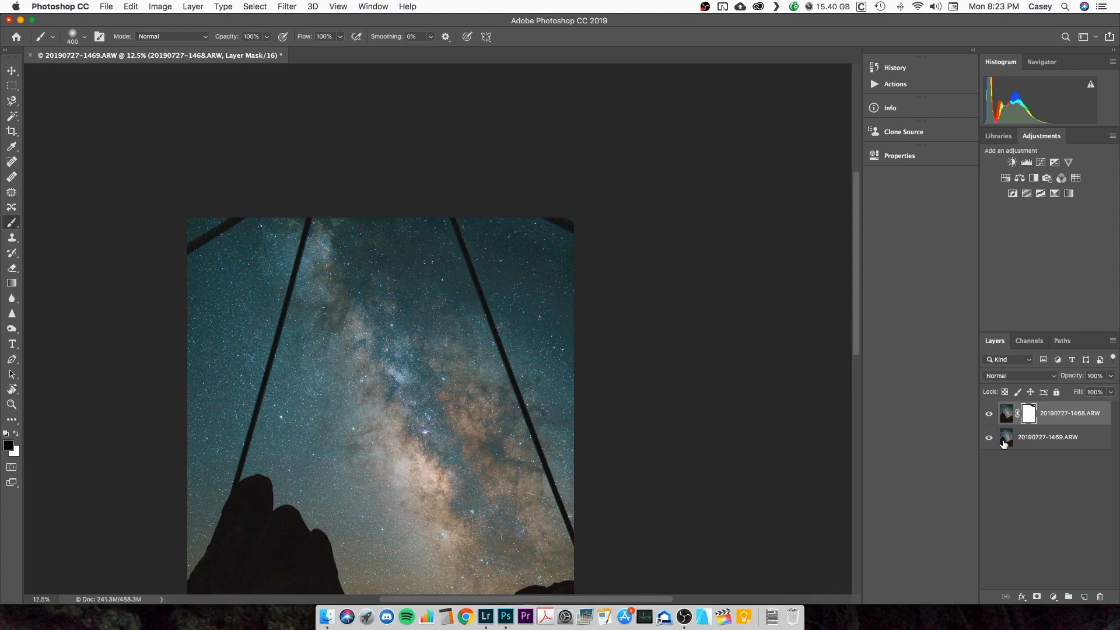
- Merge the masked layer 20190727-1468.ARW and the layer 20190727-1469.ARW into a single layer
drag(1007, 439, 1009, 441)
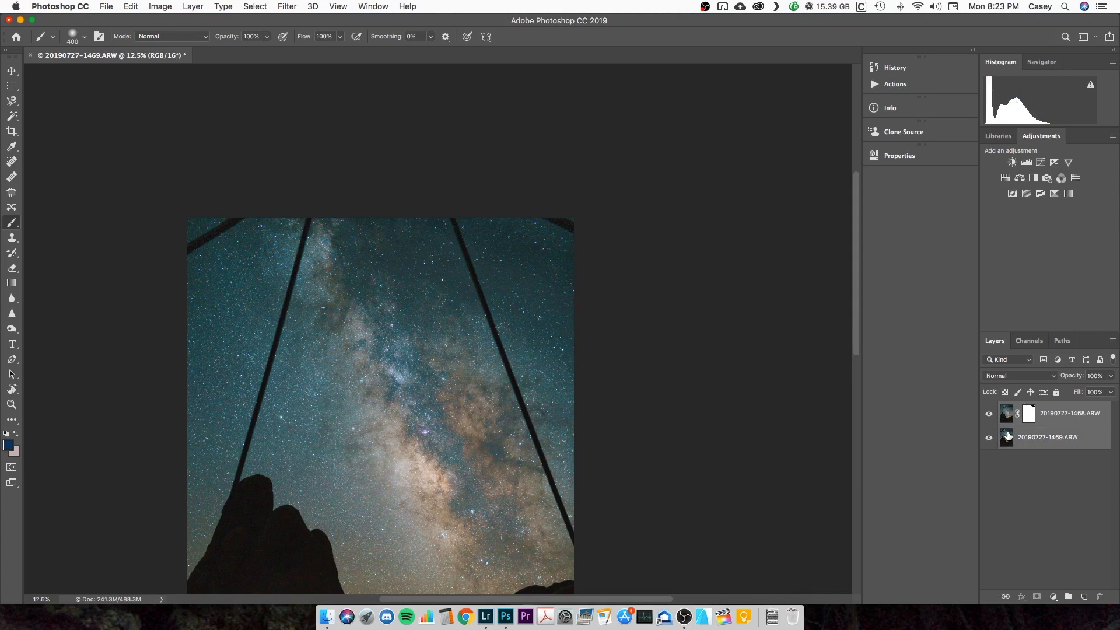
right_click(1008, 435)
click(1018, 477)
right_click(1036, 441)
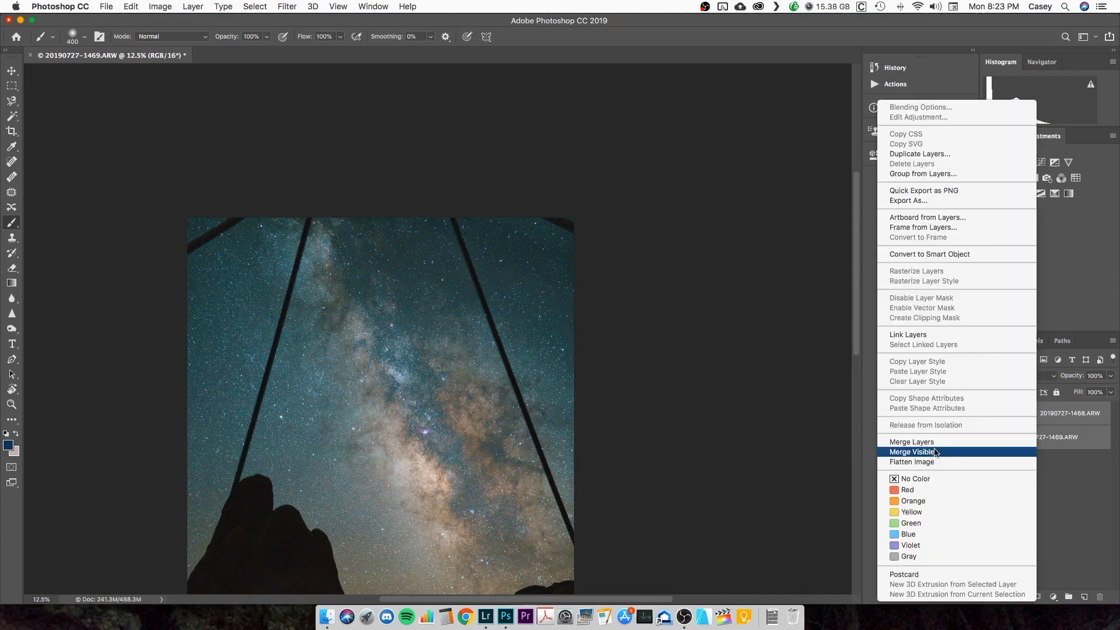
click(930, 445)
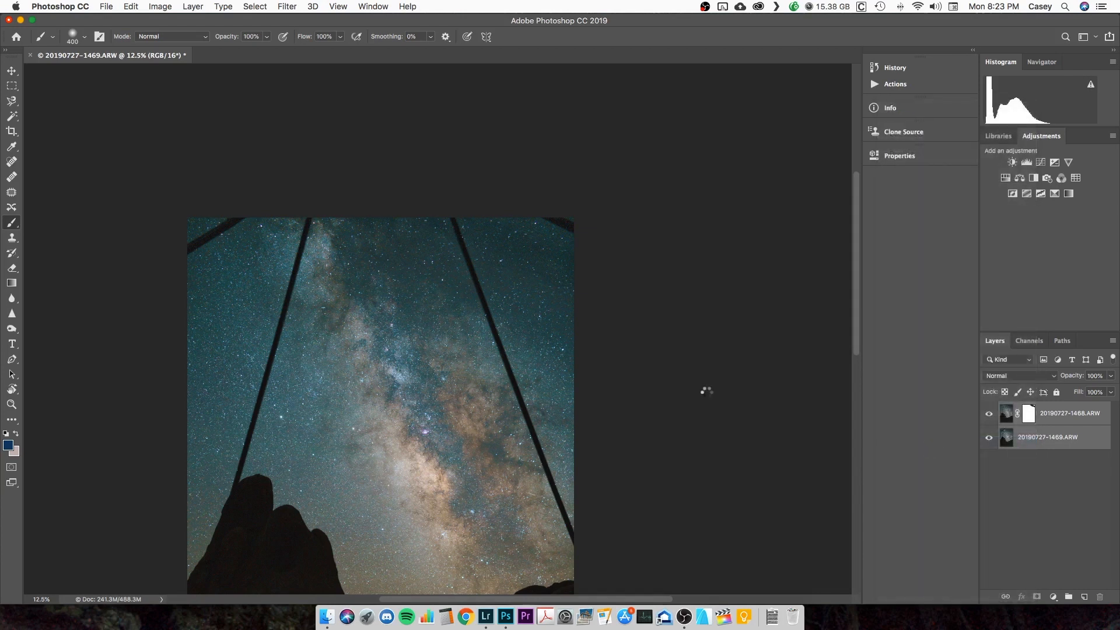
- Lasso the dark beam across the sky's upper-left corner, fill it with Content-Aware, and deselect
key(l)
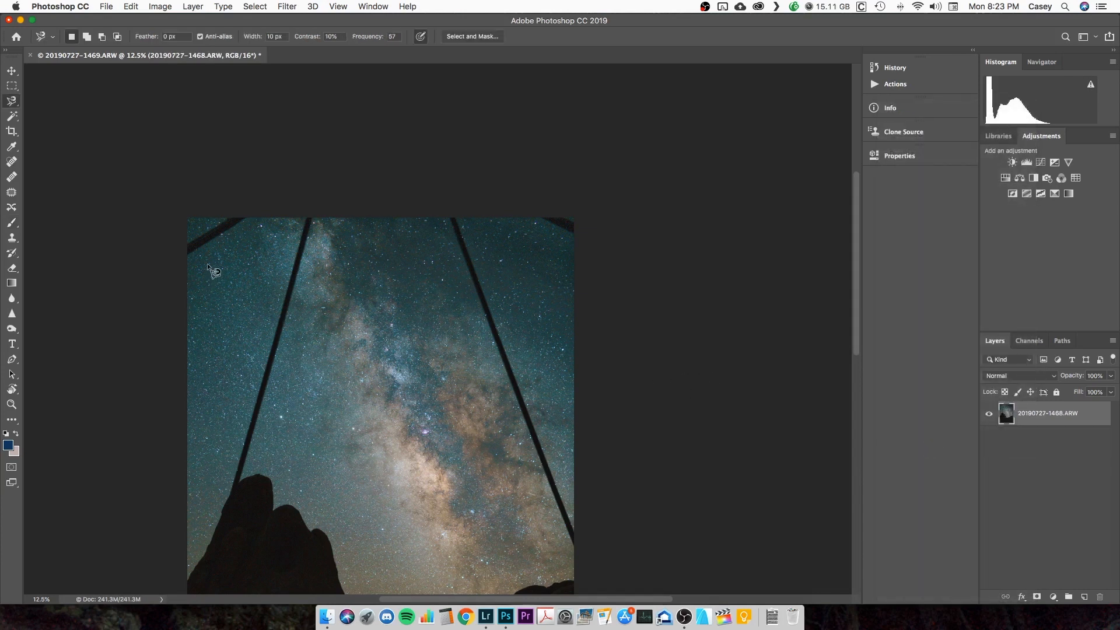
key(super+equal)
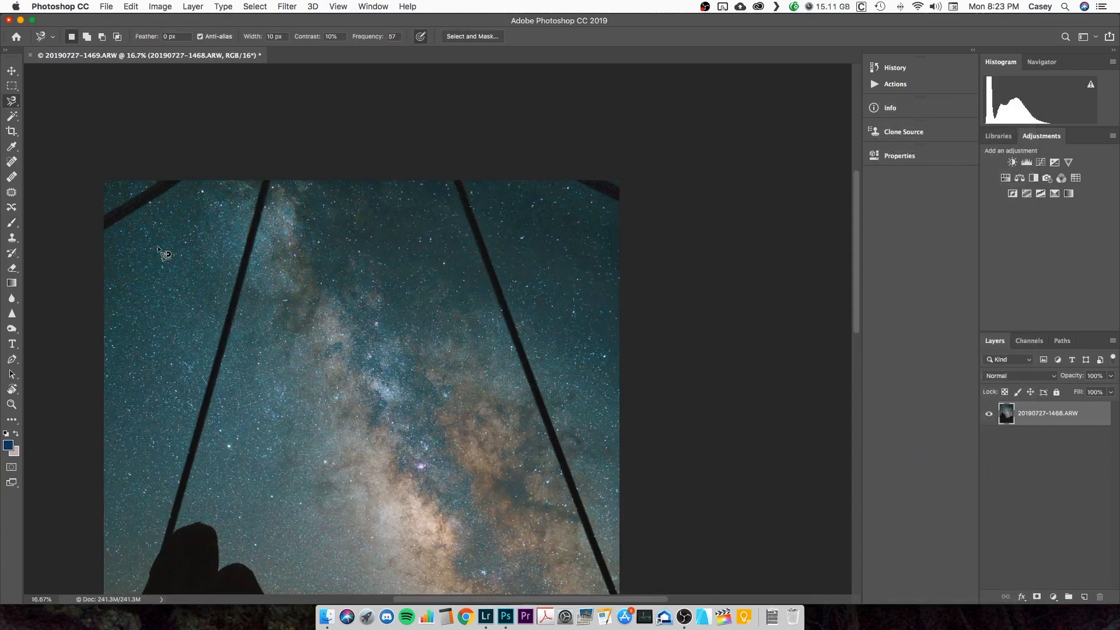
drag(8, 103, 43, 100)
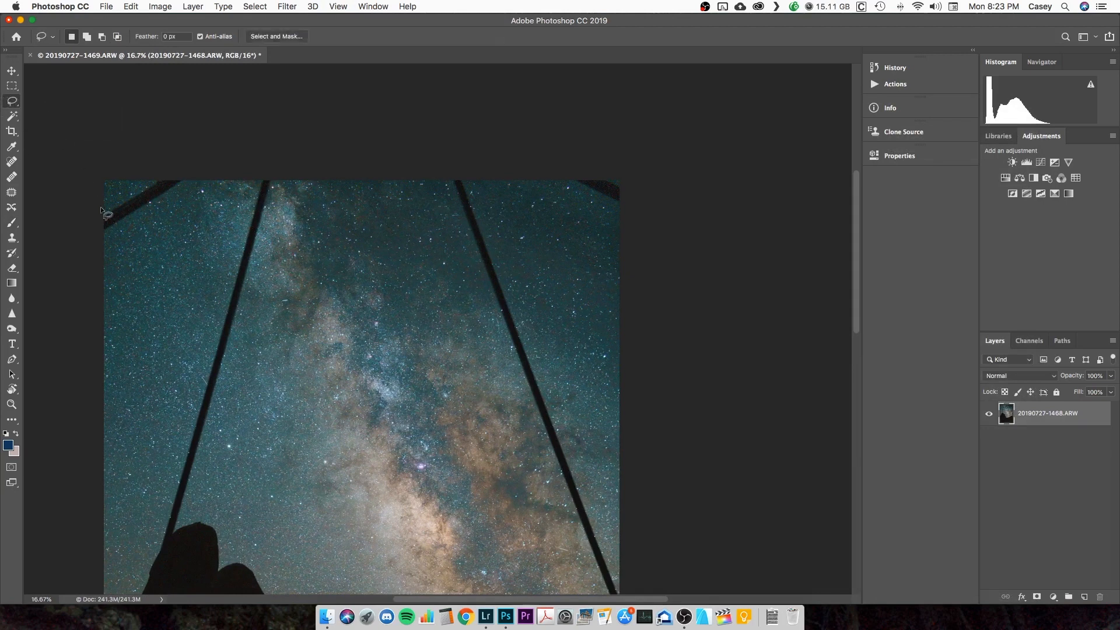
mouse_move(111, 229)
mouse_down()
mouse_move(185, 178)
mouse_move(158, 176)
mouse_move(104, 223)
mouse_up()
right_click(130, 206)
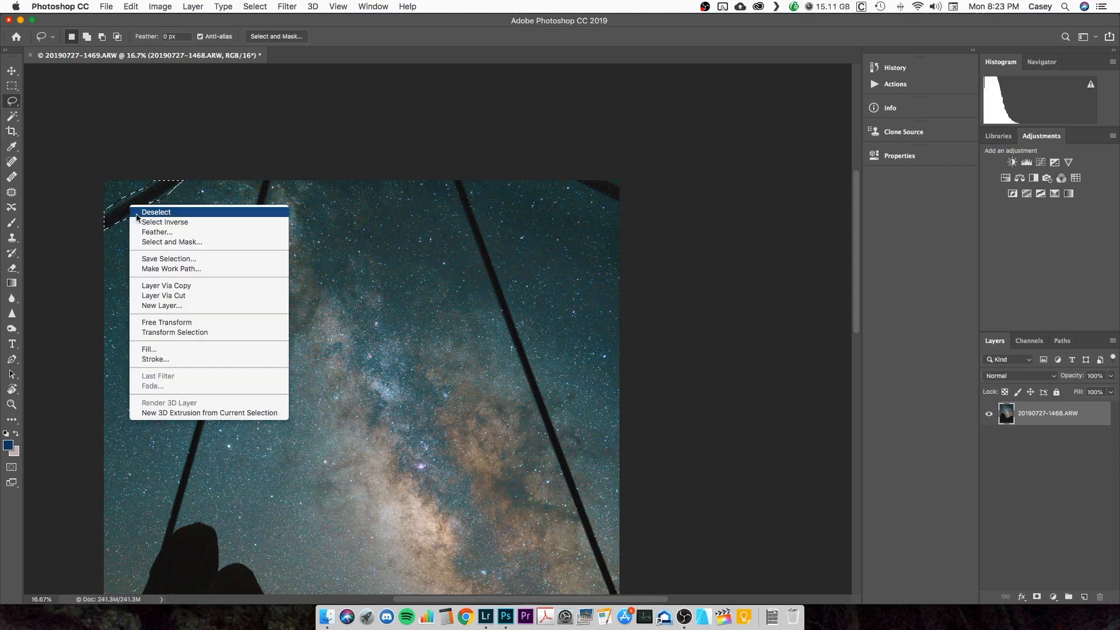
click(169, 349)
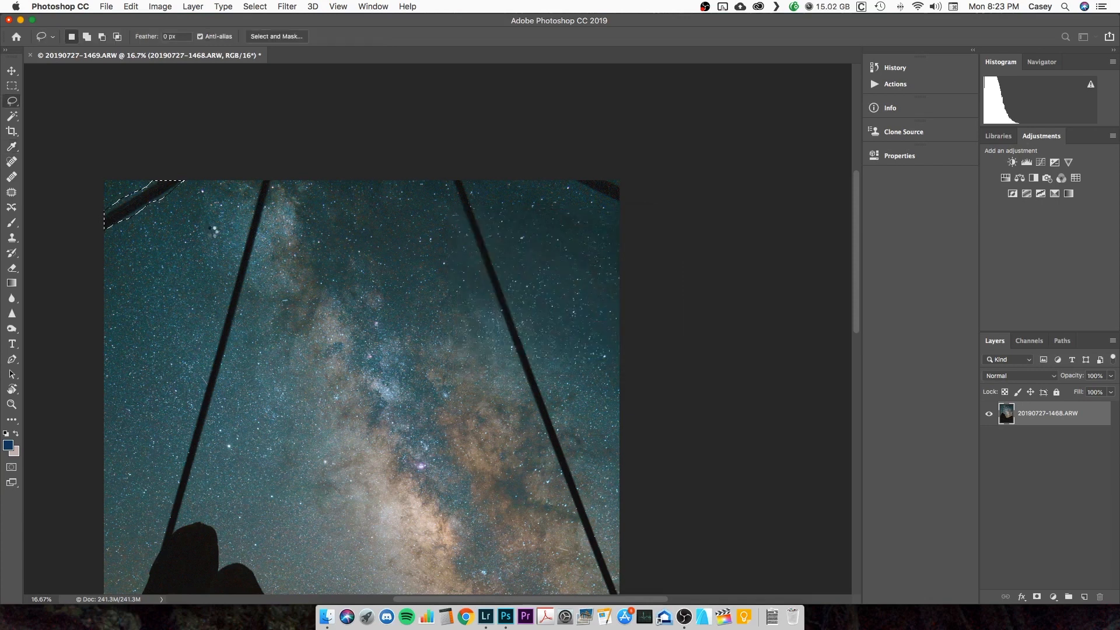
key(ctrl+d)
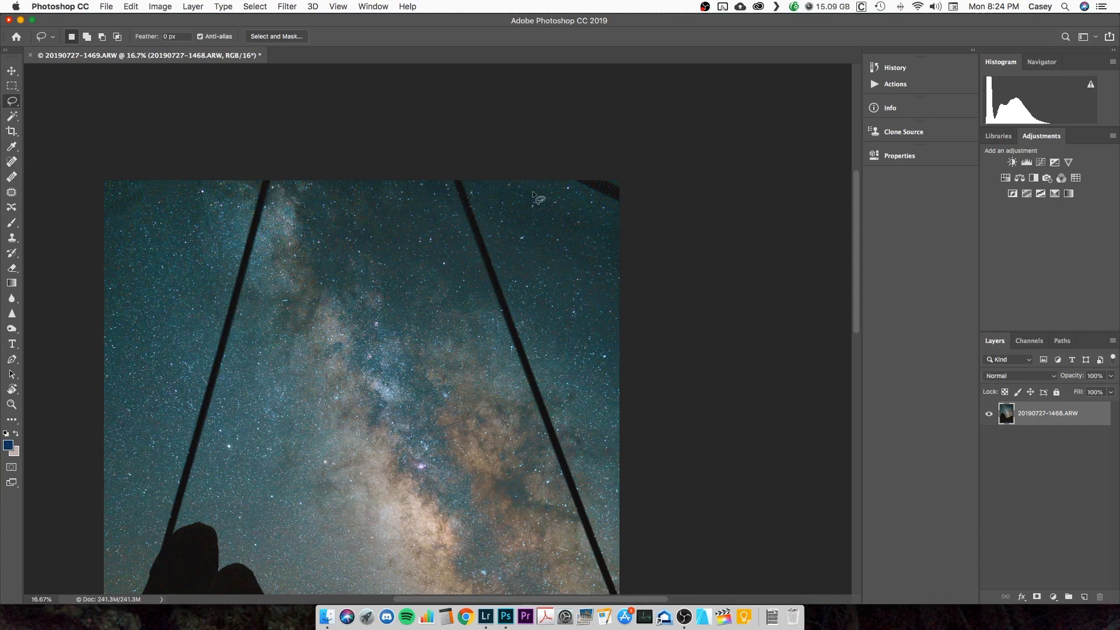
- Lasso the leftover dark beam in the photo's upper-right corner, fill it with Content-Aware at 100% opacity, and deselect
mouse_move(575, 183)
mouse_down()
mouse_move(623, 204)
mouse_move(618, 184)
mouse_move(576, 182)
mouse_up()
right_click(580, 181)
click(631, 324)
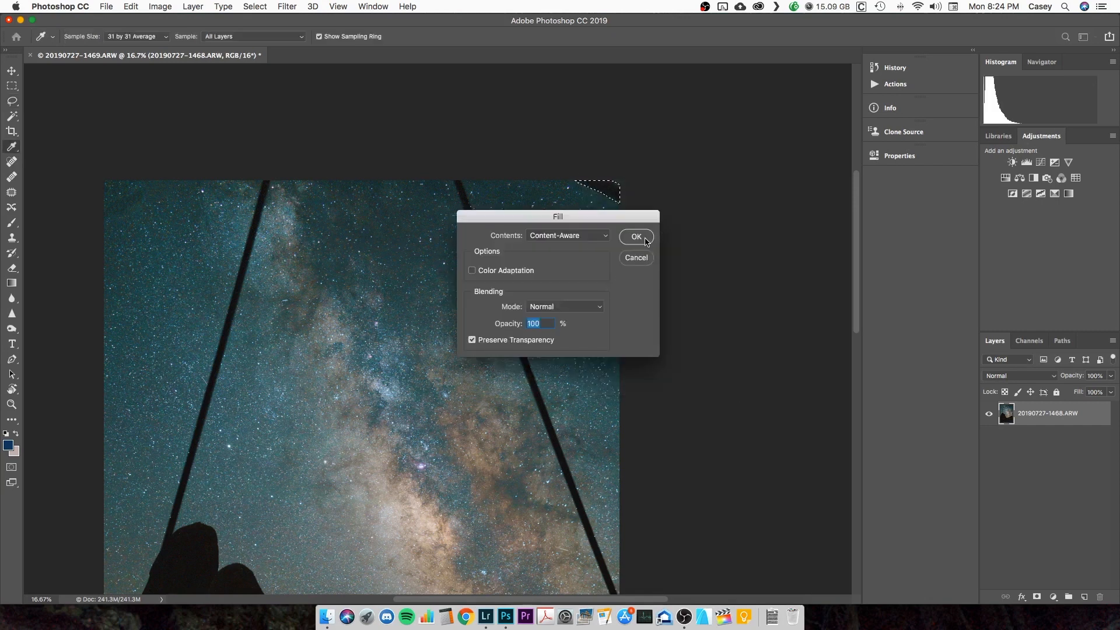
click(636, 237)
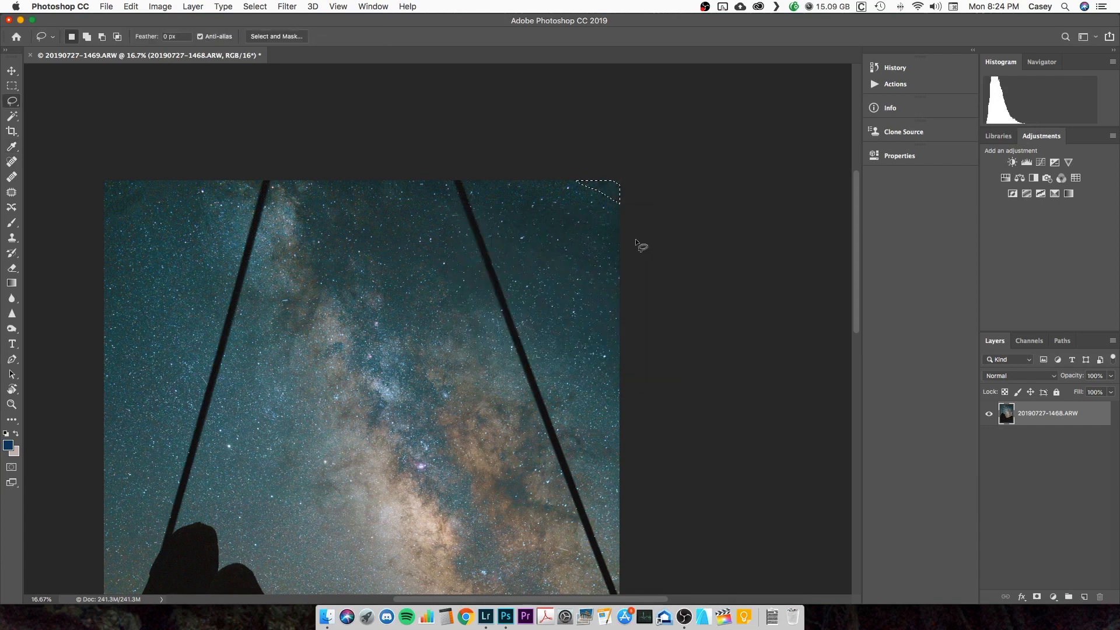
key(super+d)
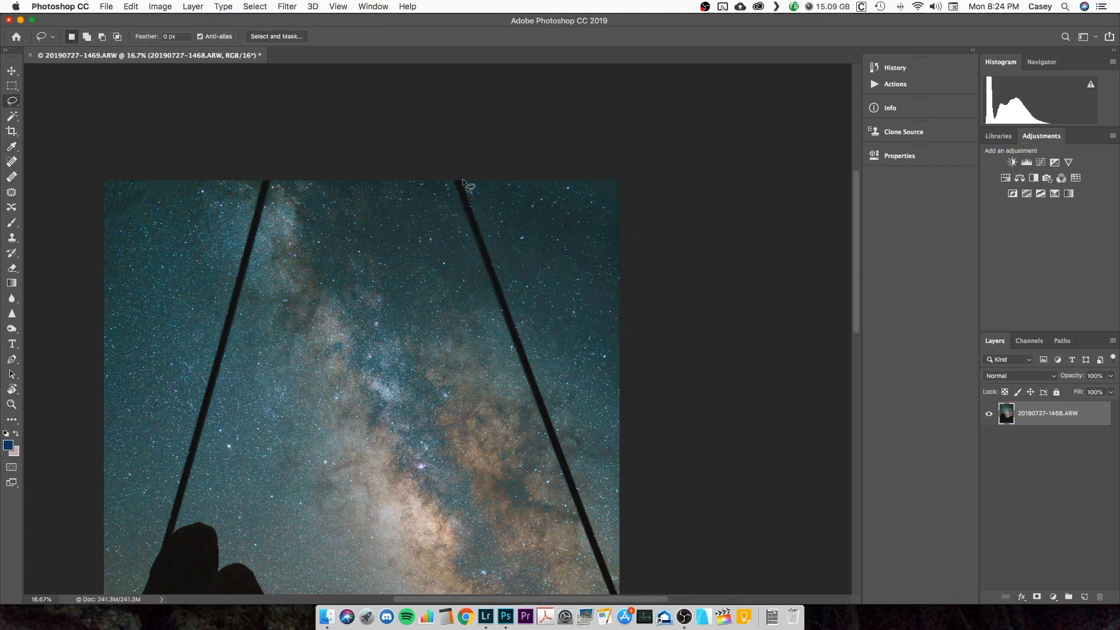
- Remove the right diagonal beam section by section, from the photo's top edge downward, with lasso selections and Content-Aware fills
mouse_move(460, 184)
mouse_down()
mouse_move(519, 370)
mouse_move(519, 333)
mouse_move(460, 182)
mouse_up()
key(shift+BackSpace)
key(Return)
mouse_move(521, 357)
mouse_down()
mouse_move(578, 501)
mouse_move(522, 358)
mouse_up()
key(shift+BackSpace)
key(Return)
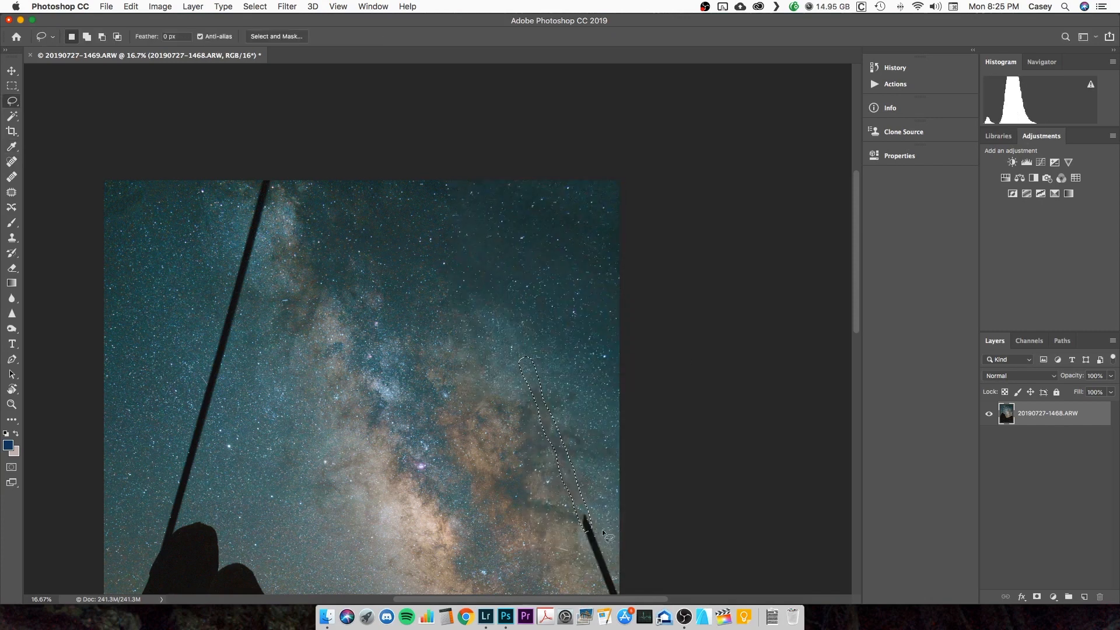
mouse_move(587, 519)
mouse_down()
mouse_move(525, 468)
mouse_move(549, 496)
mouse_move(513, 414)
mouse_up()
key(shift+BackSpace)
key(Return)
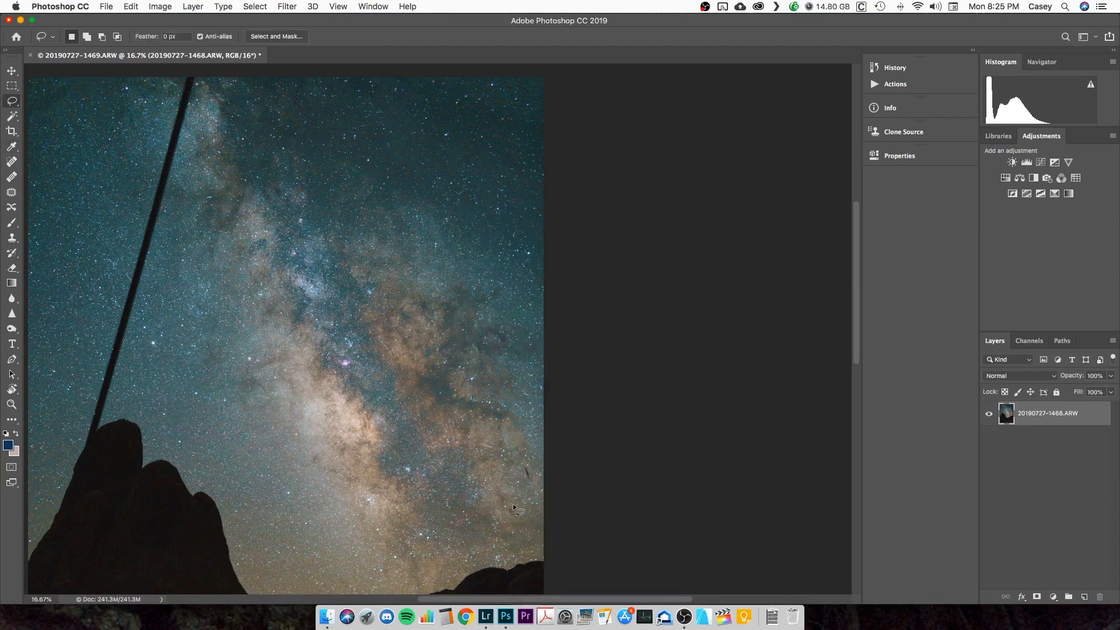
- Clone nearby sky over the dark remnant at the lower end of the removed right beam with the Clone Stamp at 60% opacity
key(s)
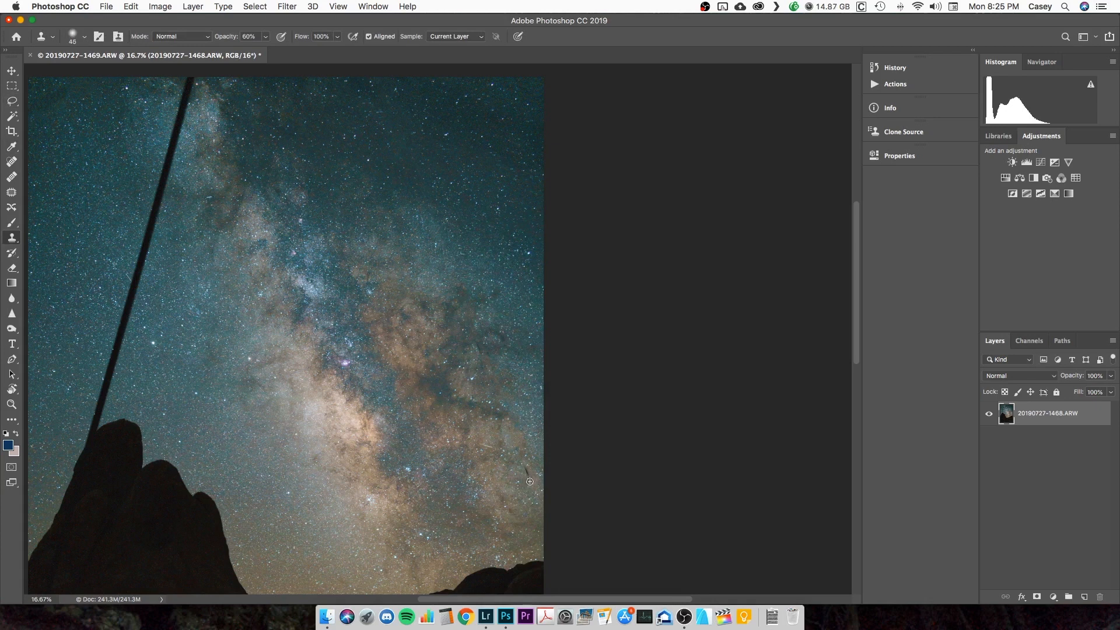
drag(526, 469, 527, 471)
key(bracketright)
mouse_move(525, 435)
mouse_down()
mouse_move(526, 449)
mouse_move(511, 427)
mouse_move(530, 467)
mouse_move(511, 446)
mouse_up()
alt+click(533, 467)
alt+click(506, 455)
- Lasso the upper and middle sections of the left diagonal beam and fill them with Content-Aware
key(l)
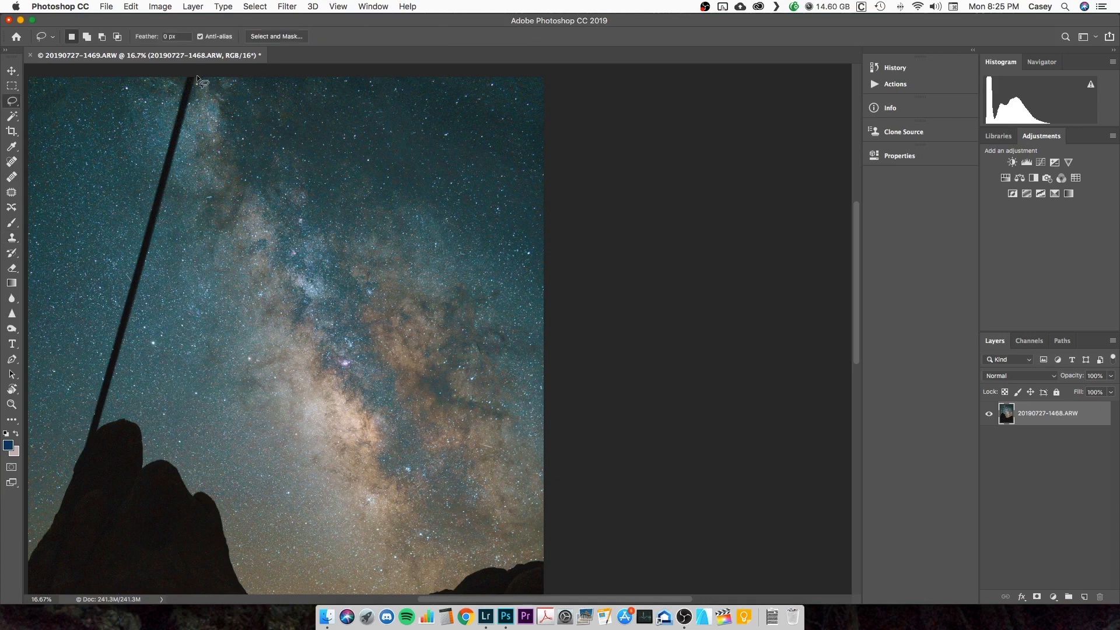
mouse_move(187, 114)
mouse_down()
mouse_move(110, 377)
mouse_move(151, 261)
mouse_move(157, 205)
mouse_up()
key(shift+BackSpace)
key(Return)
key(shift+BackSpace)
key(Return)
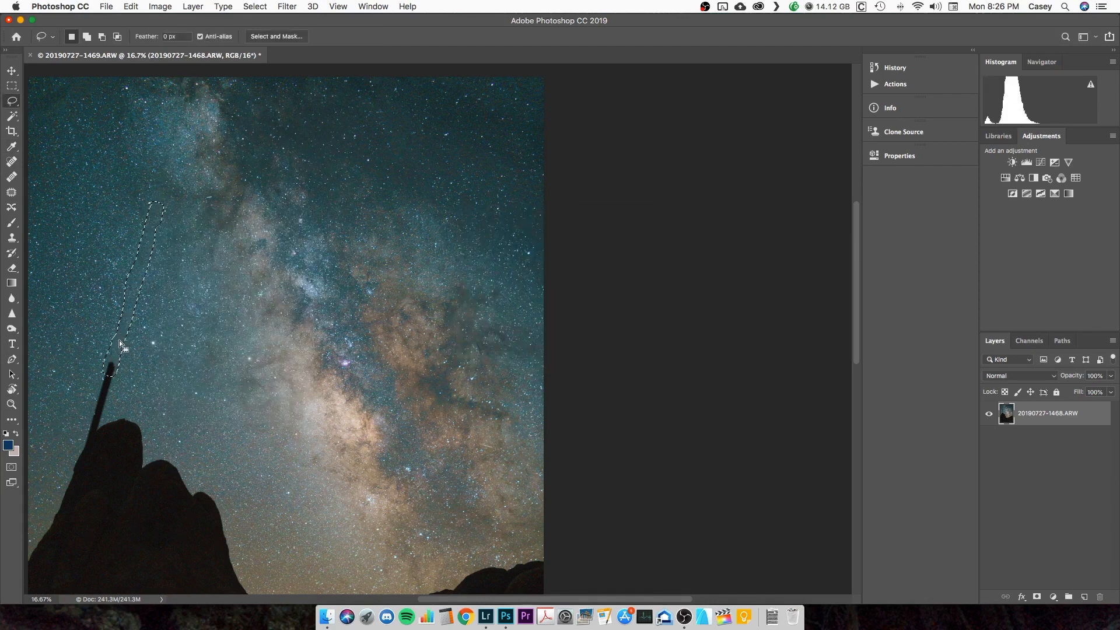
- Try a Content-Aware fill on the remaining lower stub of the left beam, and undo it
mouse_move(116, 351)
mouse_down()
mouse_move(108, 413)
mouse_move(74, 500)
mouse_move(115, 361)
mouse_up()
key(shift+BackSpace)
key(Return)
key(super+d)
key(super+z)
key(super+z)
key(super+z)
- Fill the left beam's remaining stub just above the rock peak using Content-Aware, and deselect
right_click(106, 365)
click(140, 510)
key(Return)
key(super+d)
- Retouch the left rock's edge where the beam met it, using the Clone Stamp with an 80 px brush at 60% opacity
scroll(105, 438, up, 1)
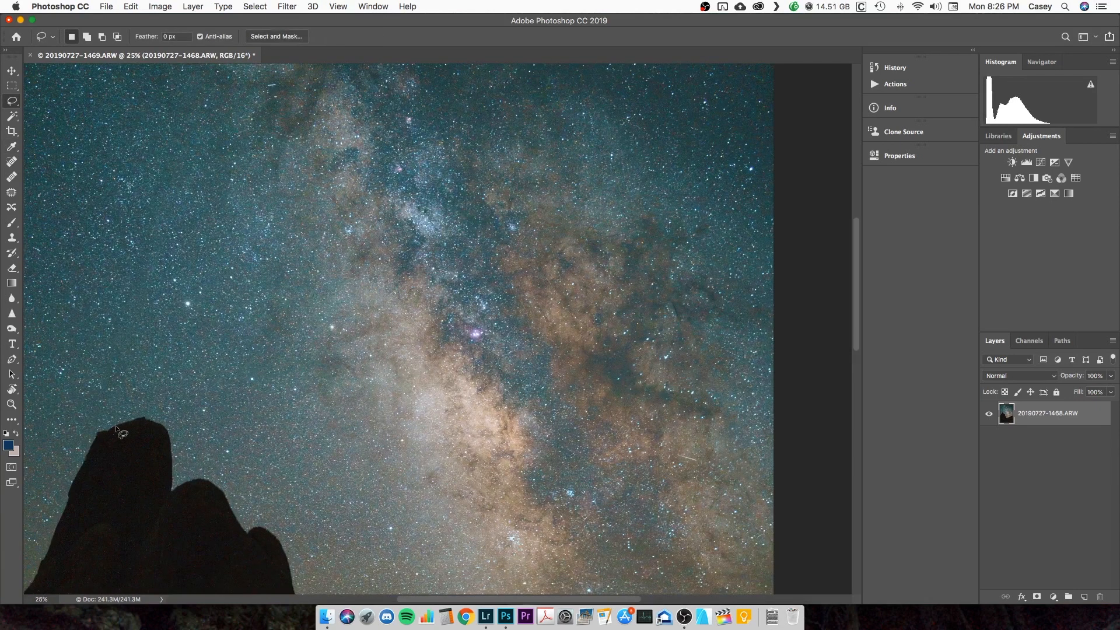
key(s)
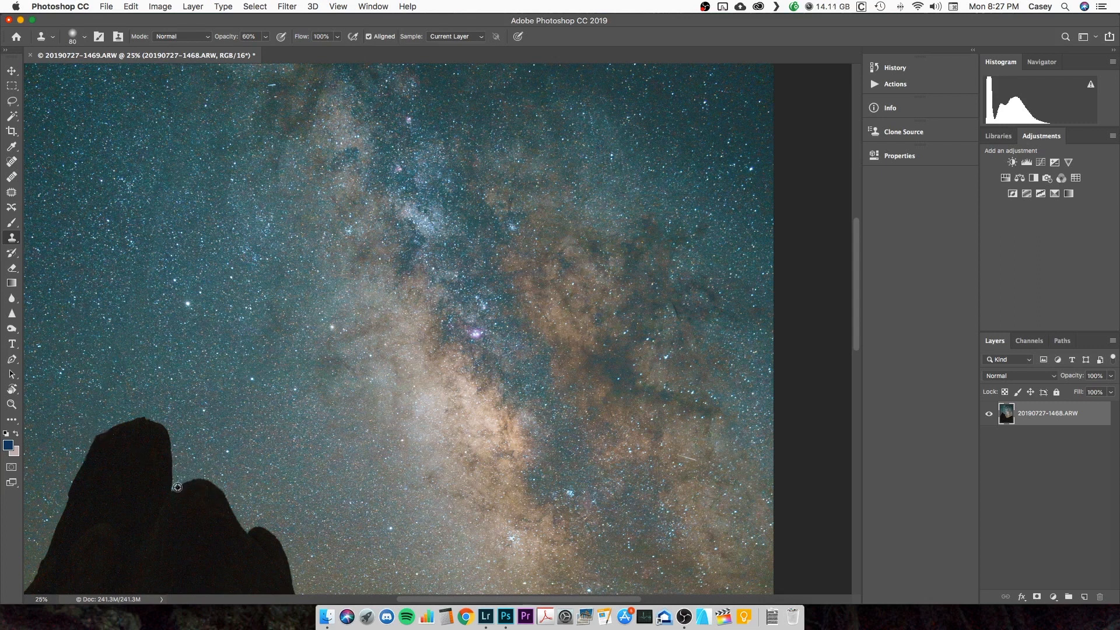
alt+click(181, 484)
click(97, 437)
scroll(251, 414, down, 1)
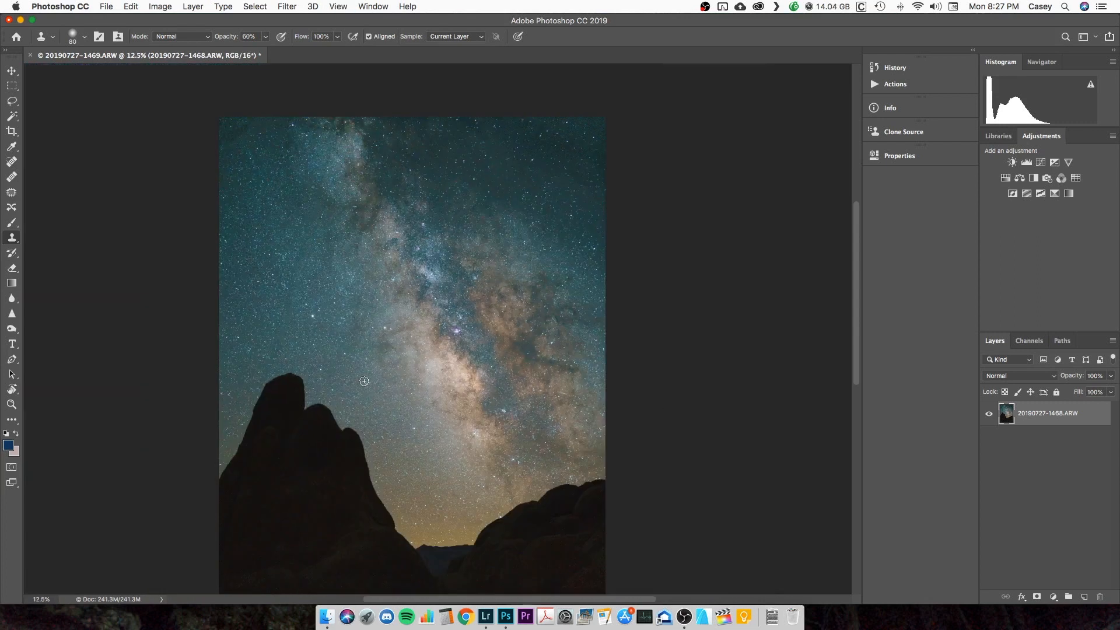
scroll(379, 376, down, 2)
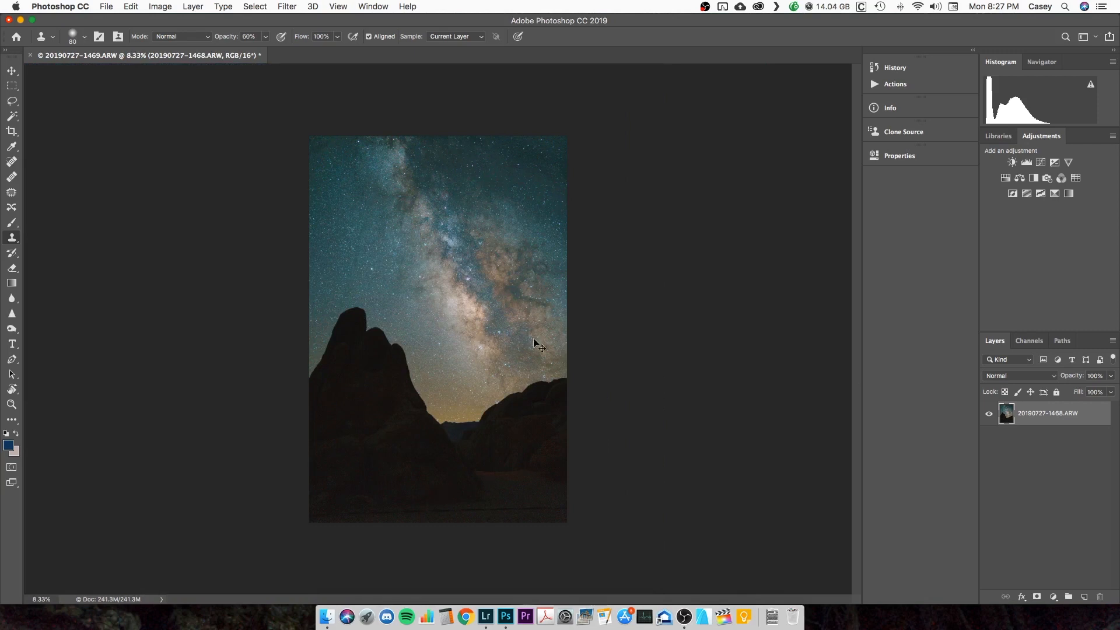
key(super+s)
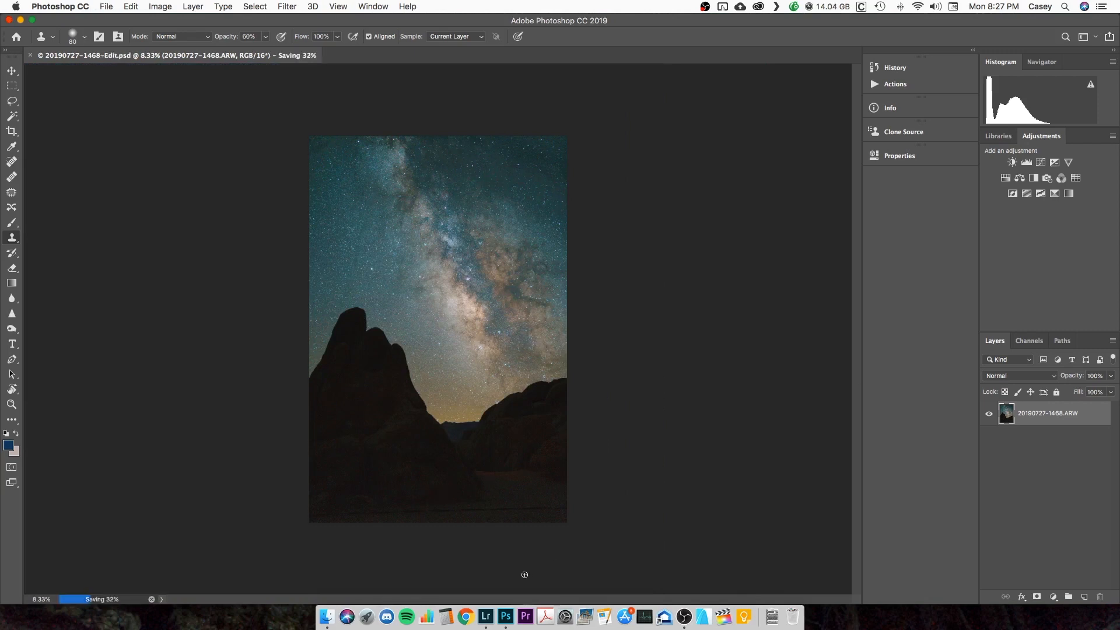
- Switch to Lightroom, open the first dancer's smart collection under DWTS California Sets, and show only its flagged photos
click(486, 617)
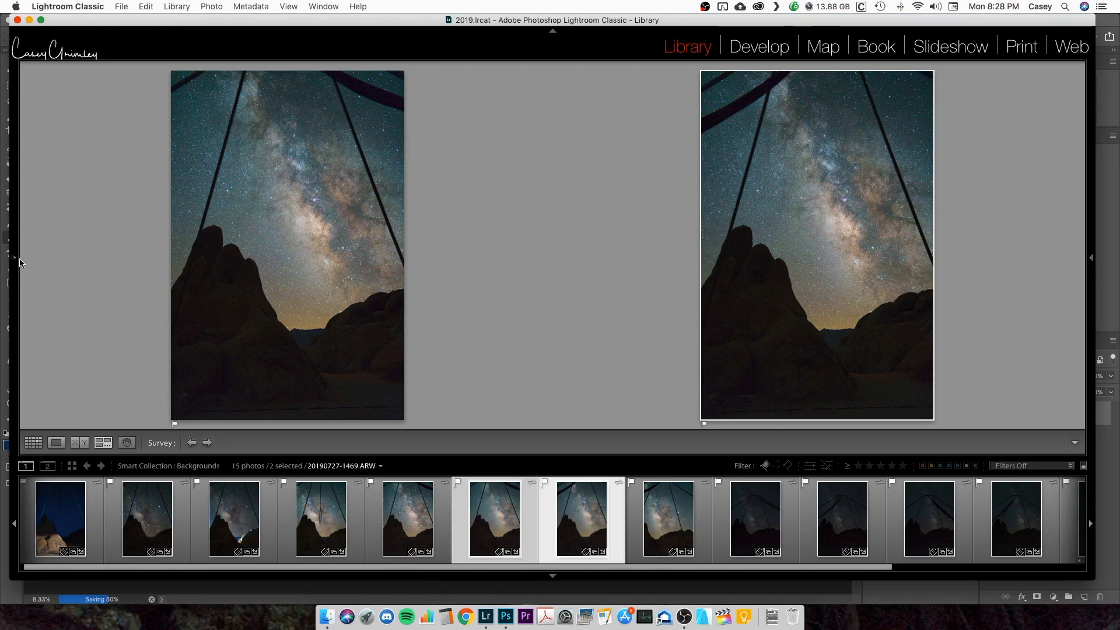
mouse_move(15, 263)
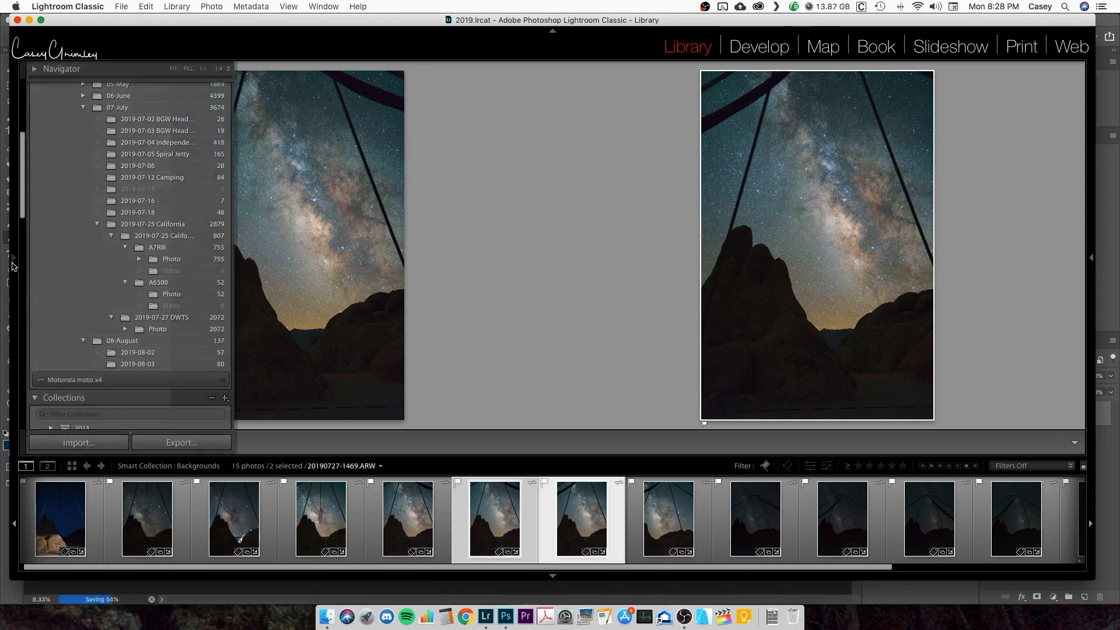
scroll(136, 294, down, 15)
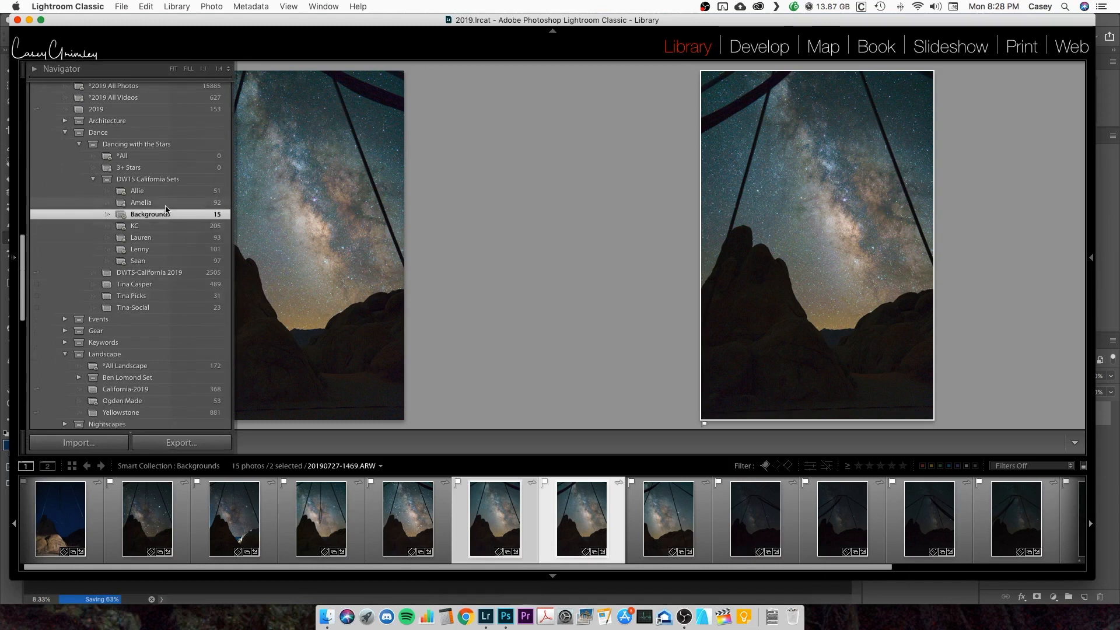
scroll(166, 209, up, 5)
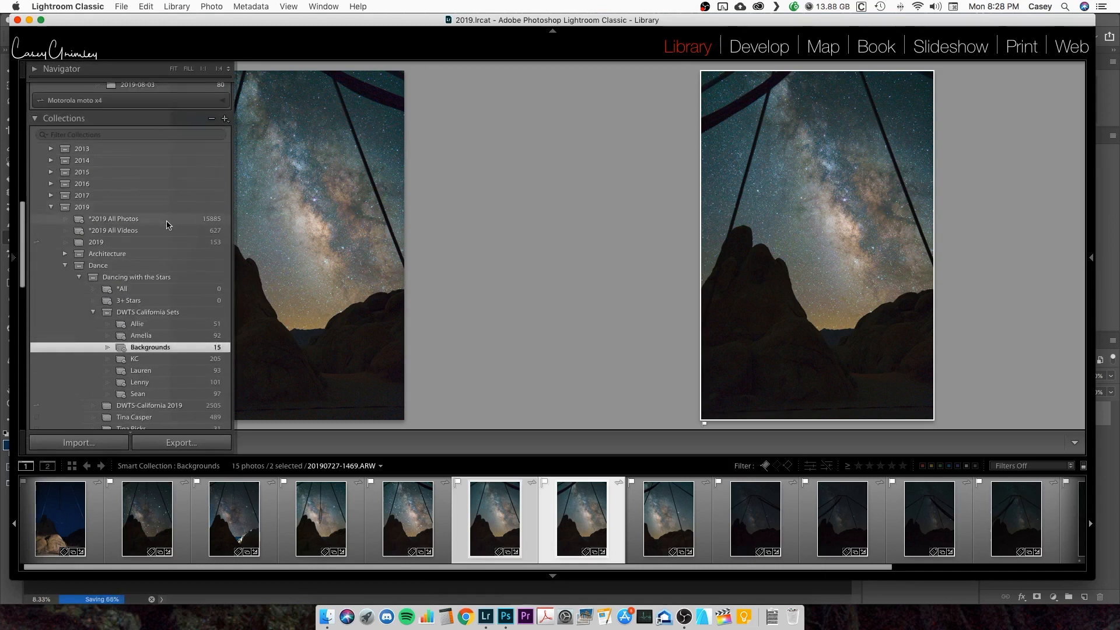
click(168, 324)
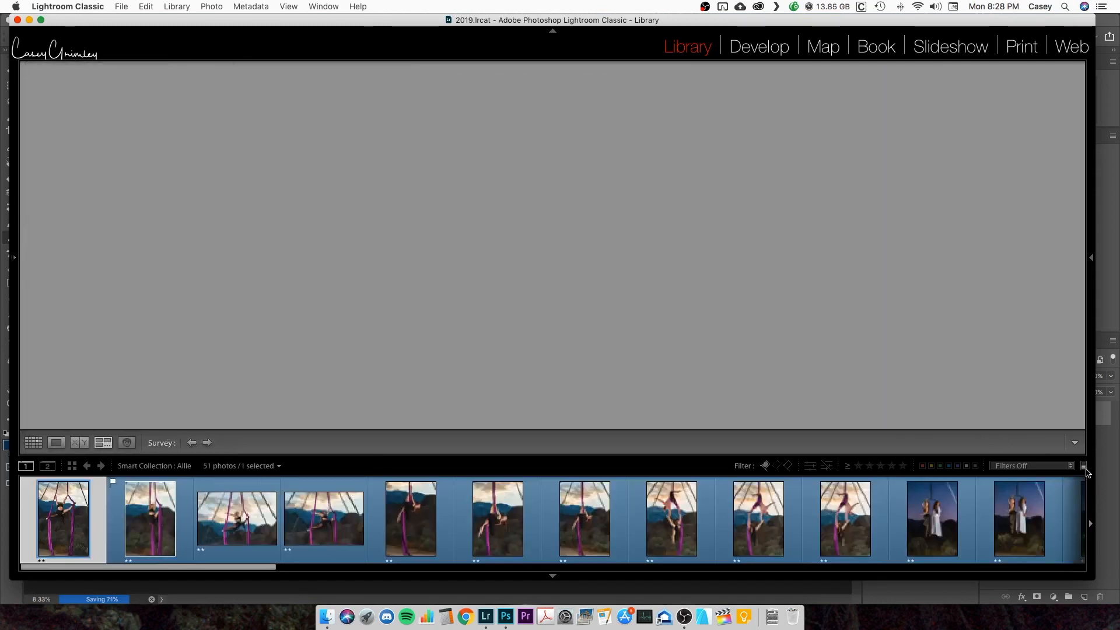
click(1084, 466)
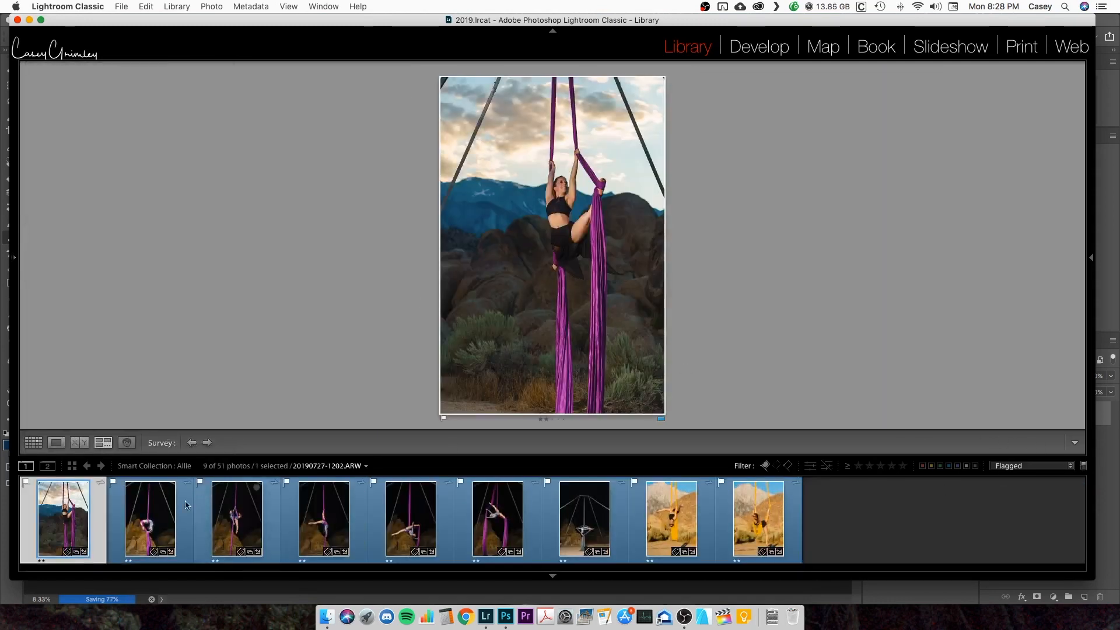
- Select the third flagged photo, 20190727-1202.ARW, showing the aerialist on purple silk, and open it for editing in Adobe Photoshop CC 2019
click(147, 516)
click(234, 516)
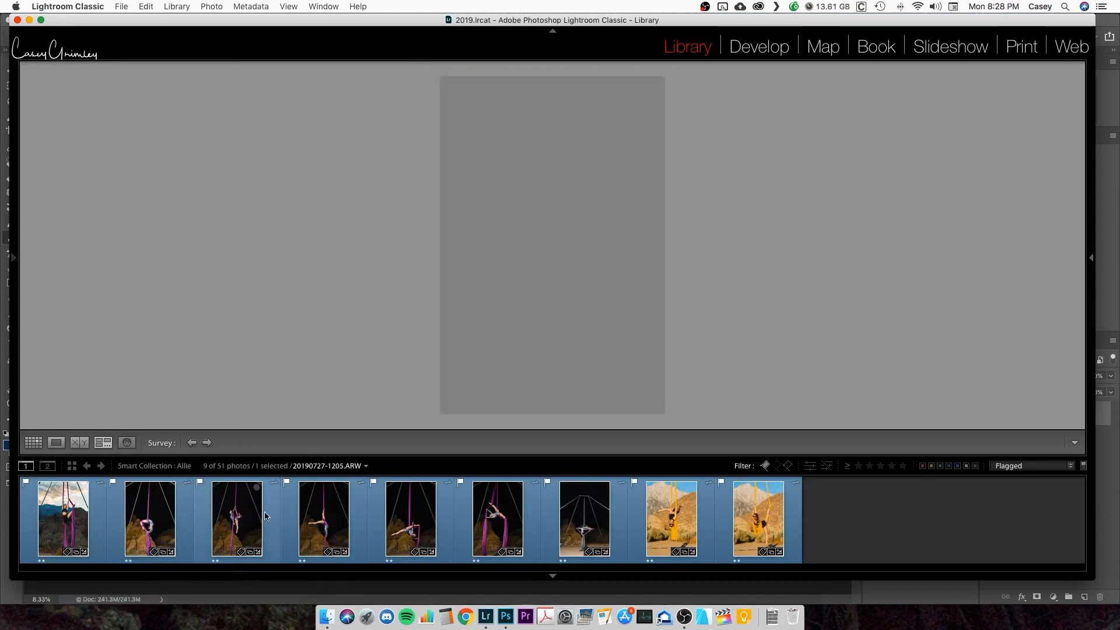
click(236, 524)
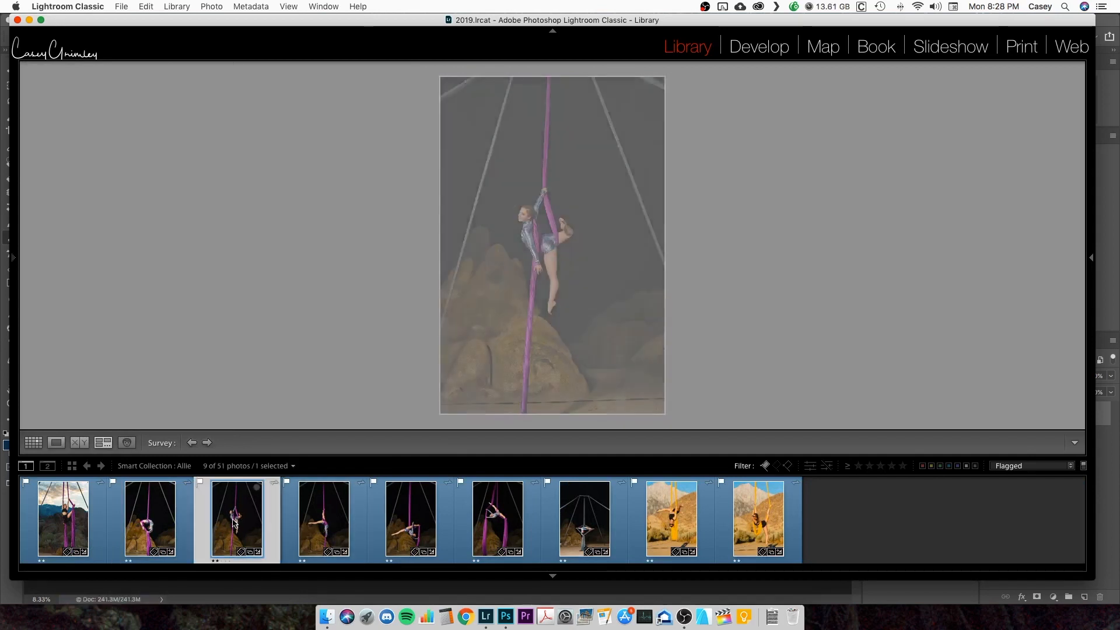
right_click(524, 260)
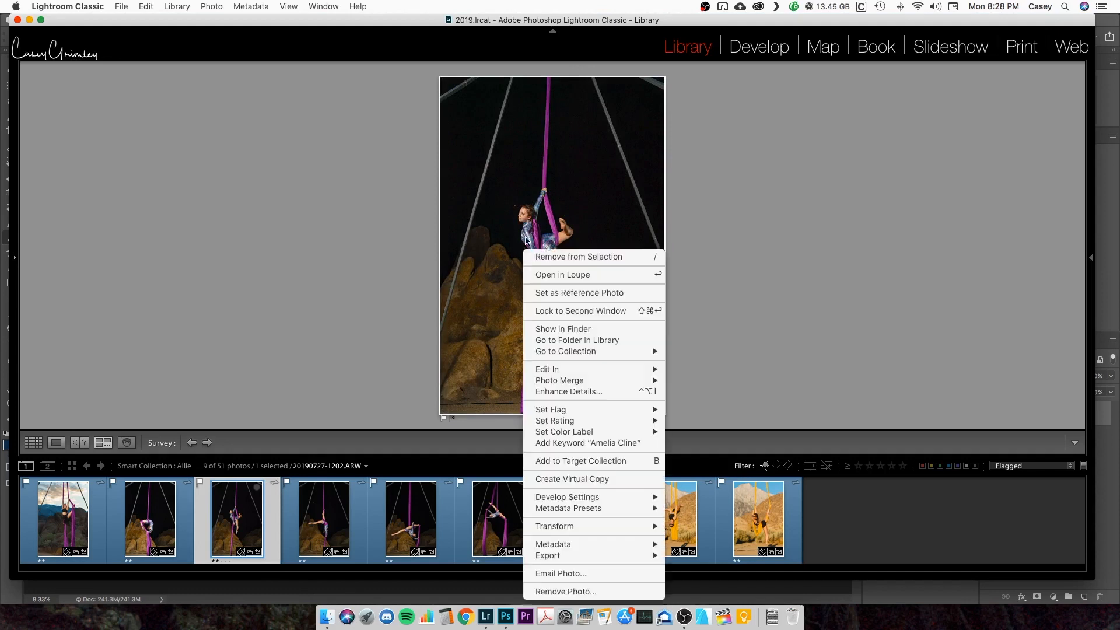
mouse_move(588, 371)
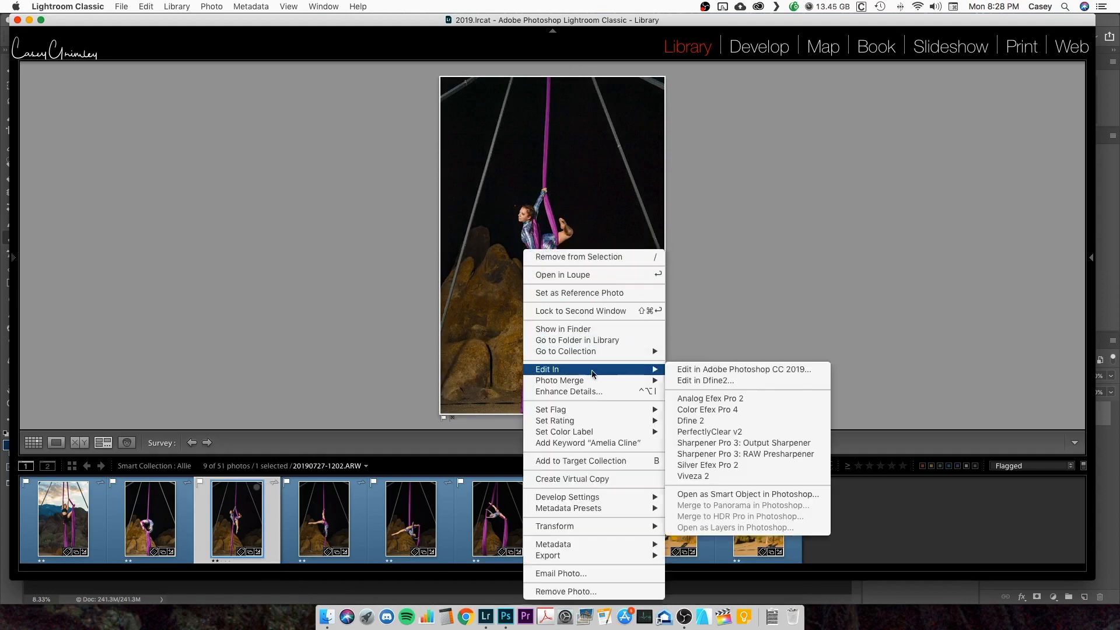
click(708, 371)
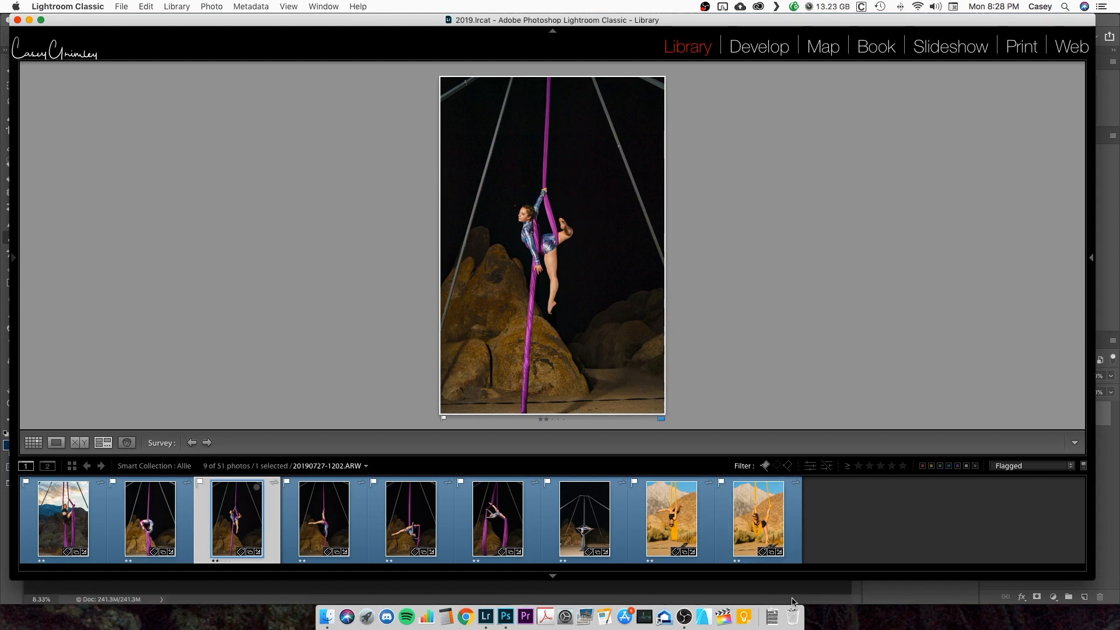
key(super+e)
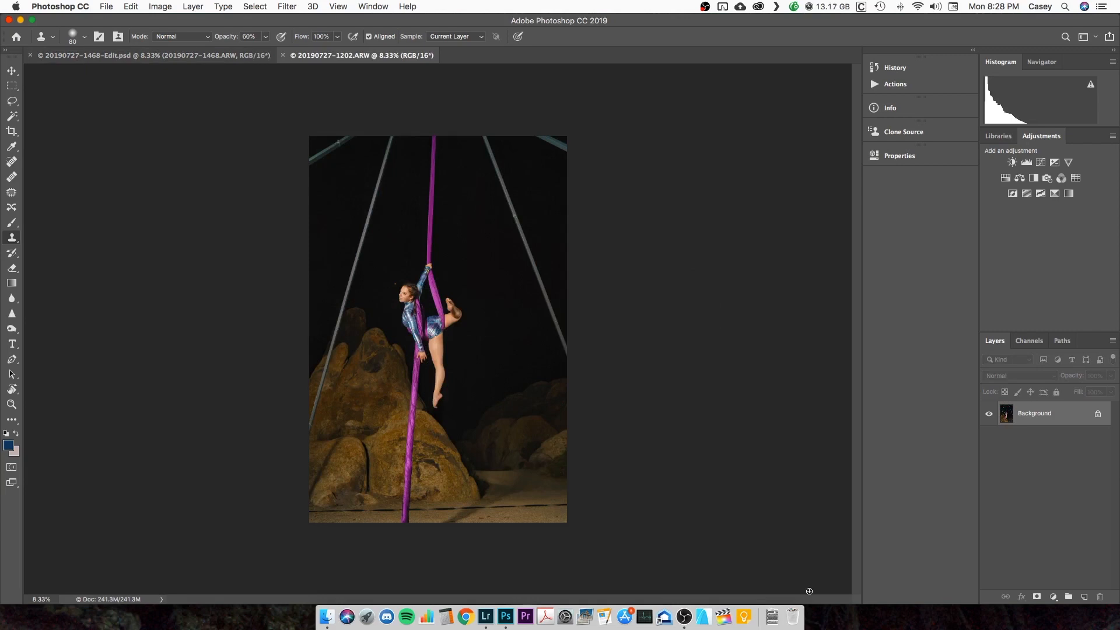
click(227, 58)
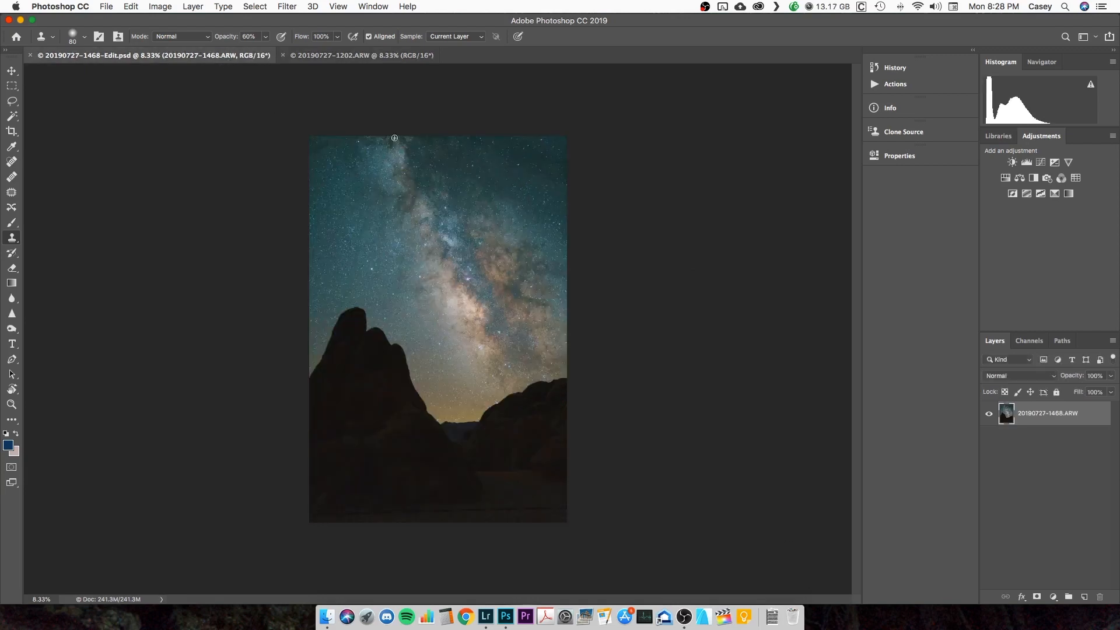
key(super+a)
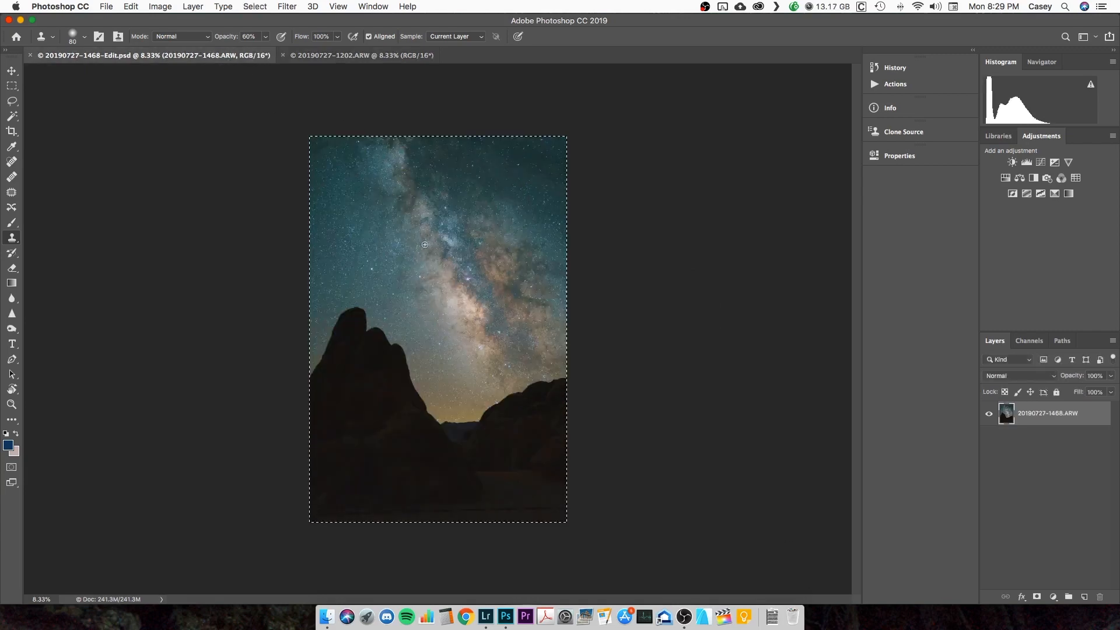
key(super+c)
- Add a white layer mask to the Background layer of 20190727-1202.ARW
click(389, 59)
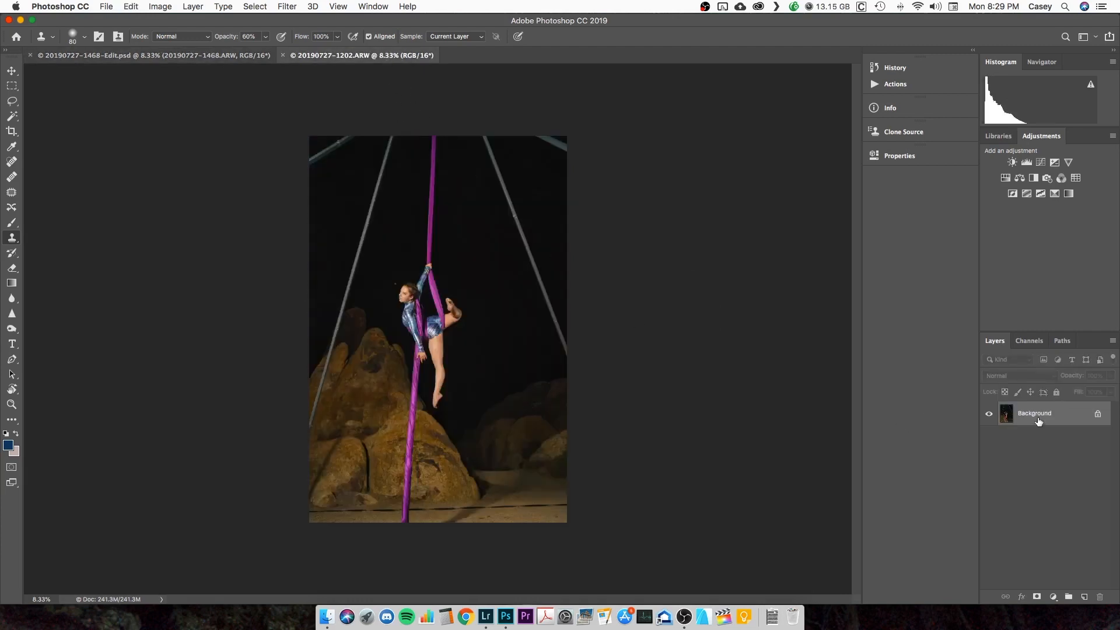
click(1036, 597)
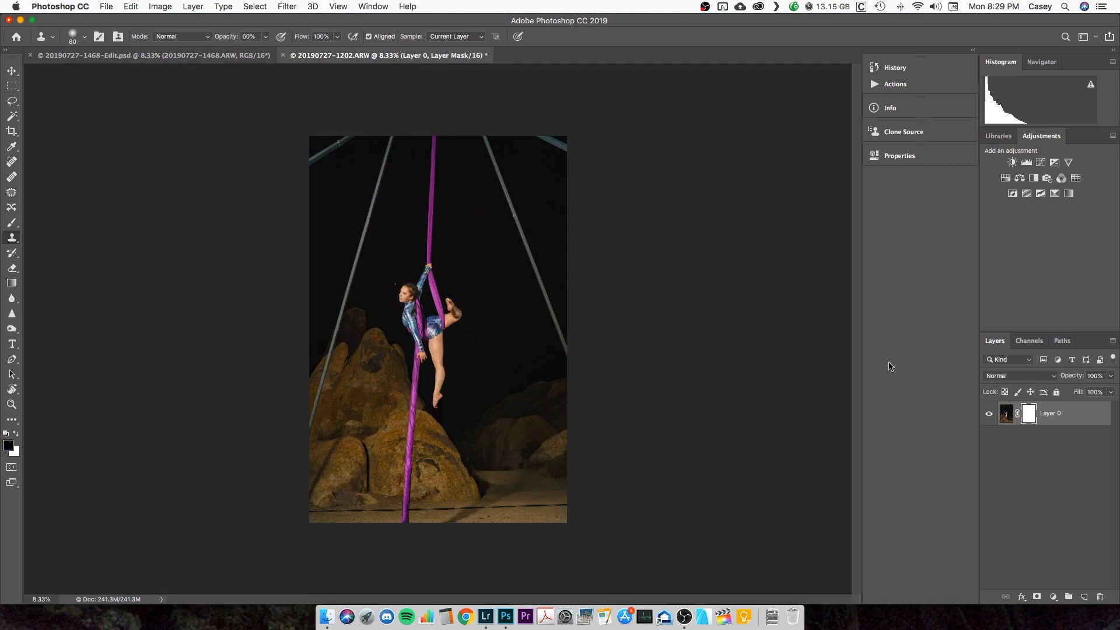
- Paste the copied Milky Way image as a layer beneath Layer 0 and ready the Magic Wand on Layer 0's mask
key(super+v)
drag(1032, 415, 1028, 452)
click(1030, 416)
key(w)
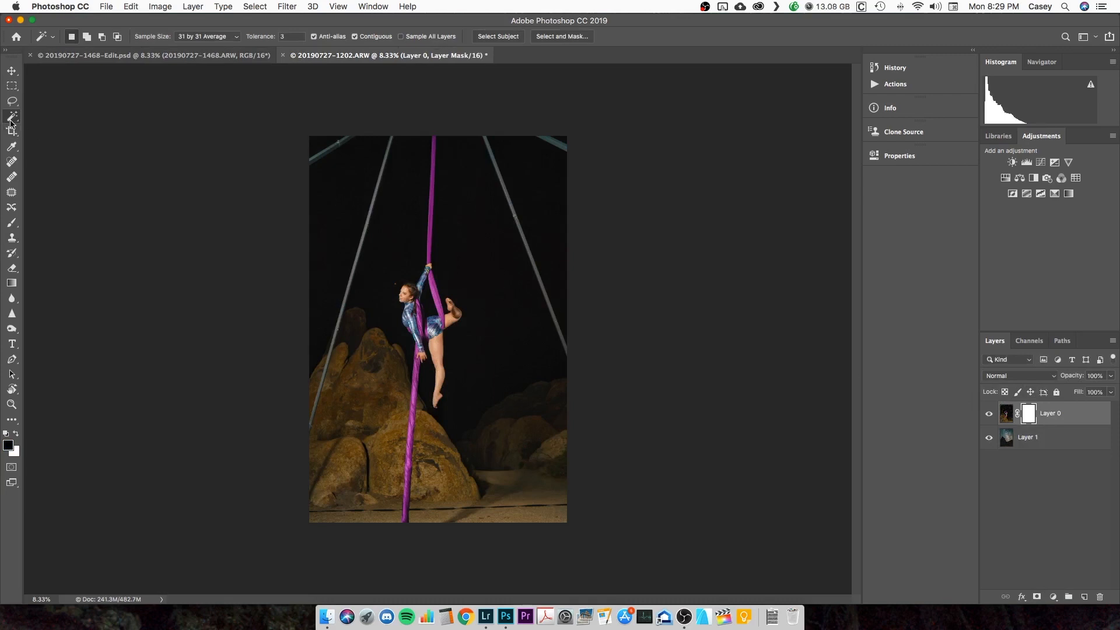
click(213, 39)
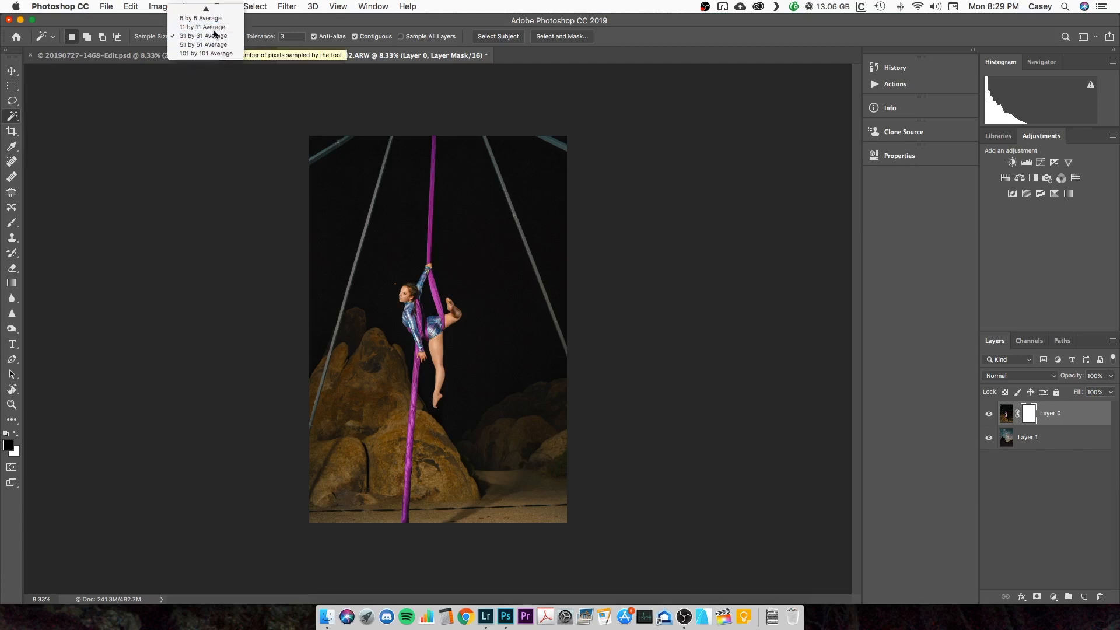
click(208, 29)
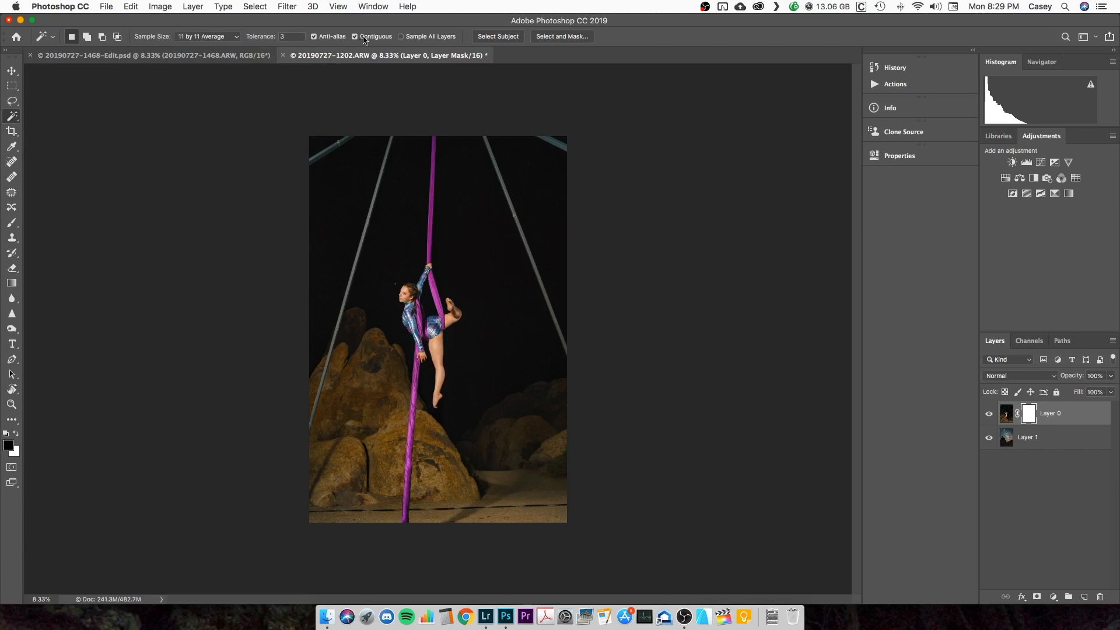
click(468, 207)
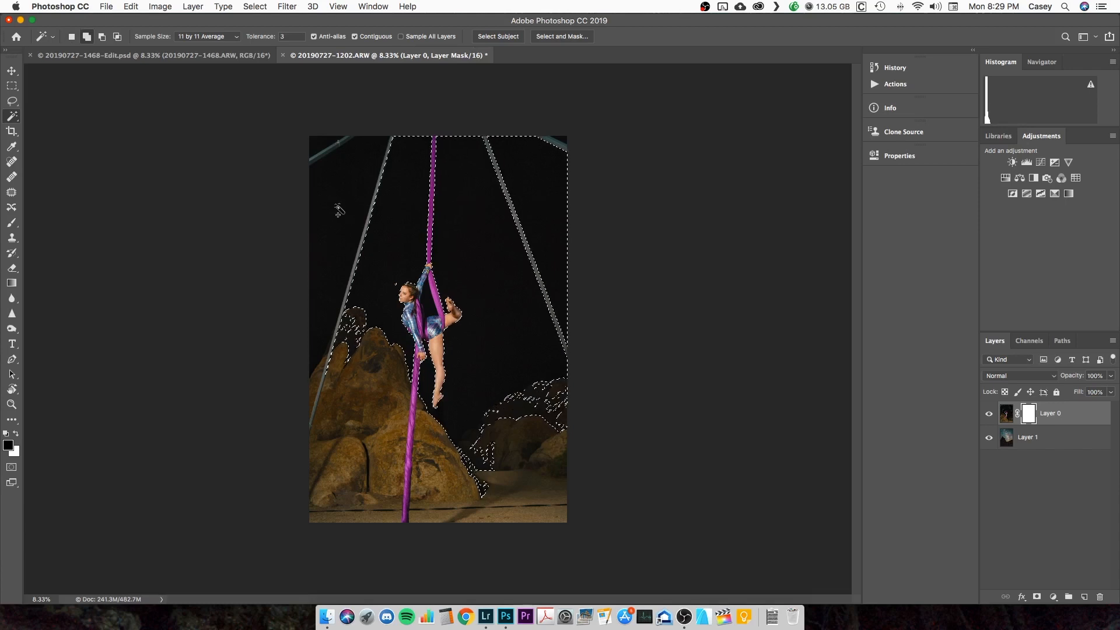
click(337, 211)
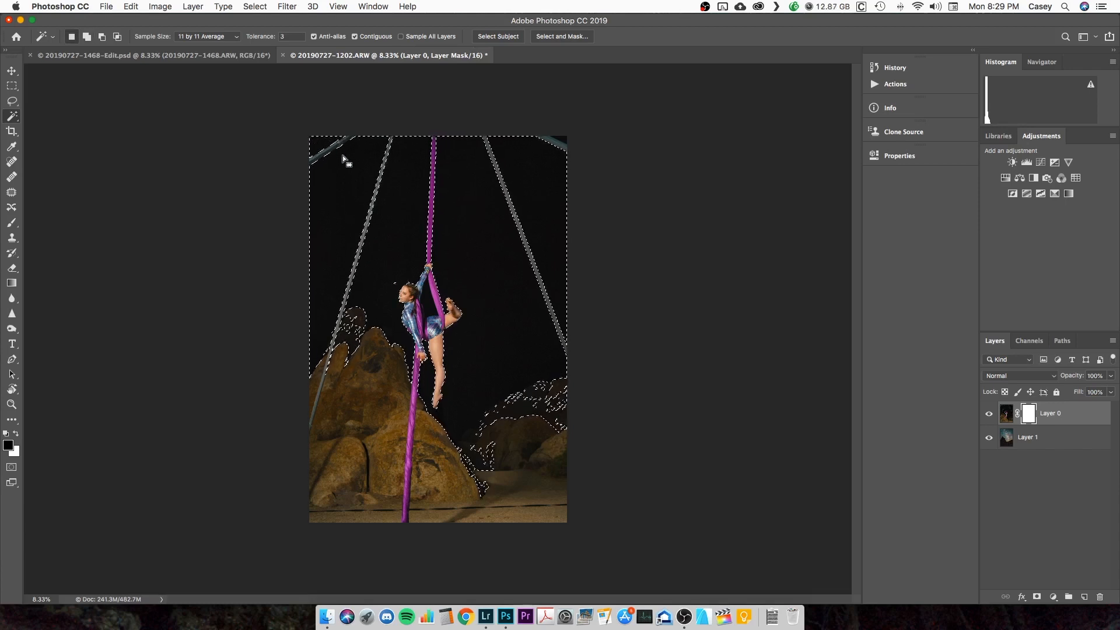
key(super+d)
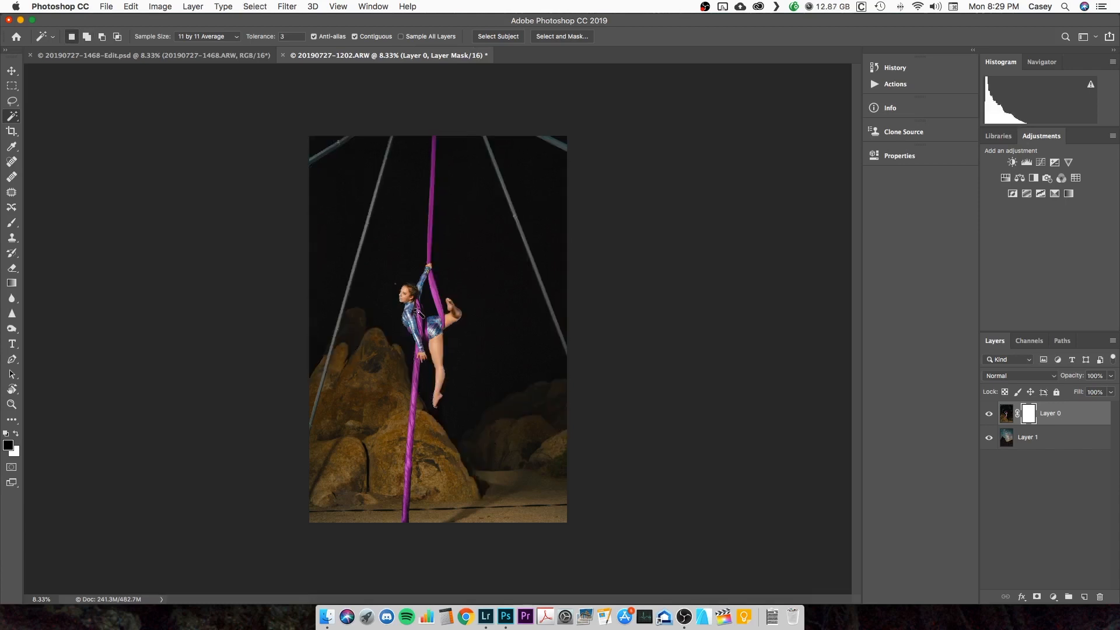
- Select all areas of black sky around the performer with the Magic Wand at a 5 by 5 Average sample size
click(220, 37)
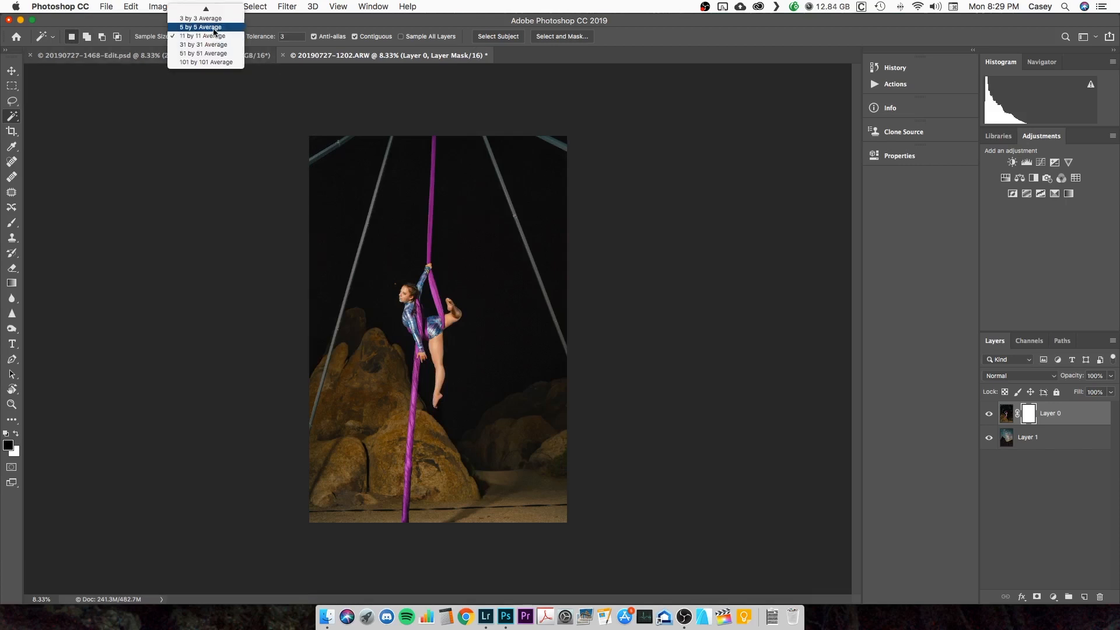
click(215, 33)
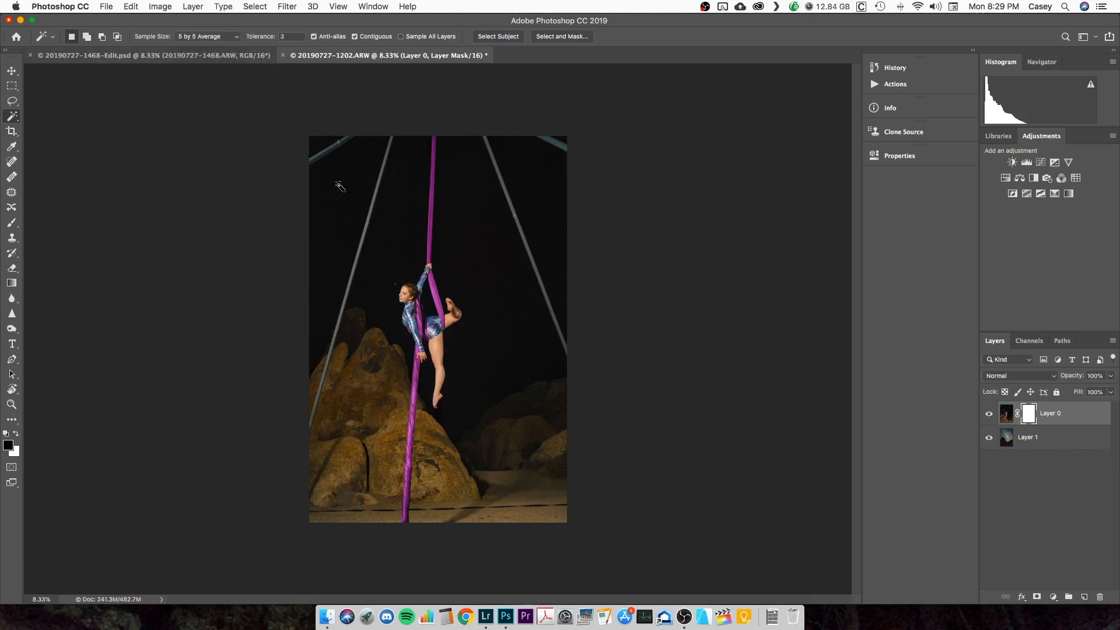
shift+click(340, 186)
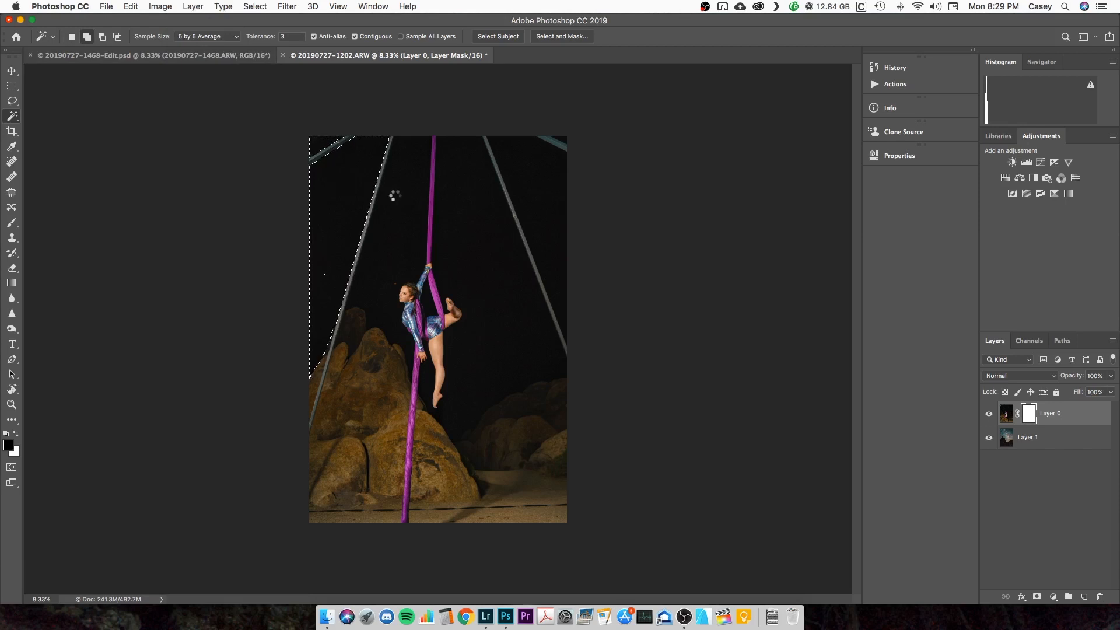
shift+click(364, 302)
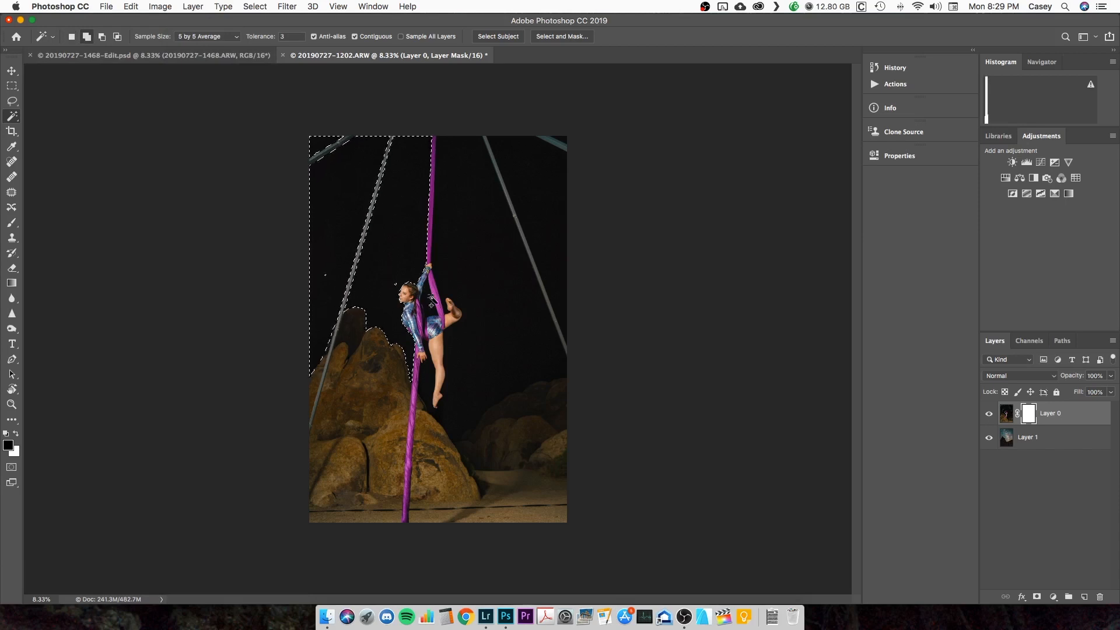
click(490, 296)
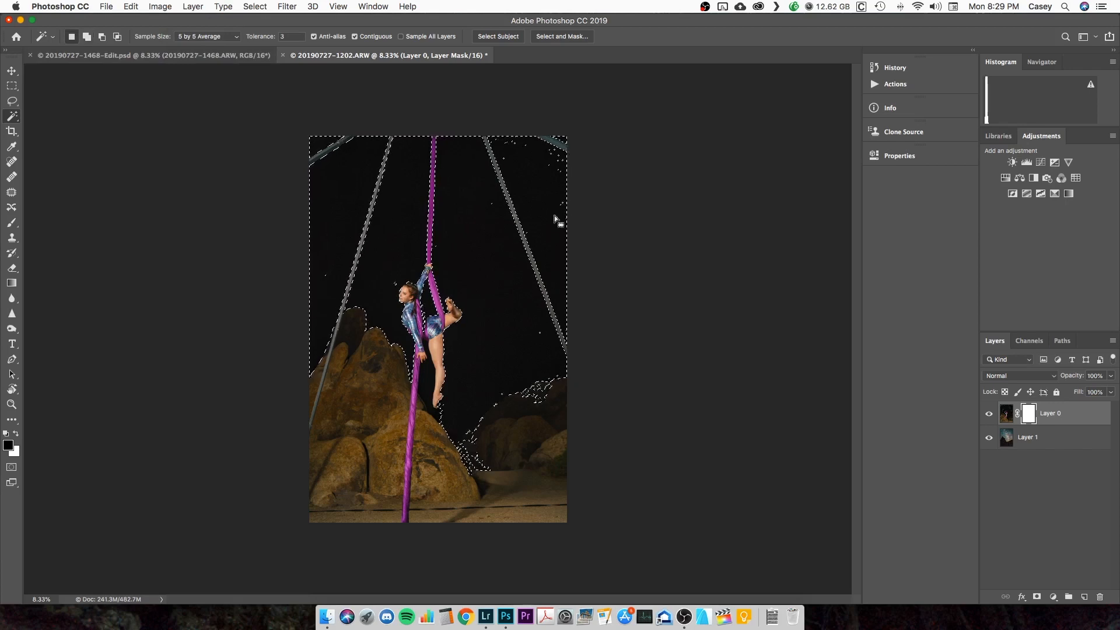
shift+click(431, 385)
- Refine the sky selection in Select and Mask with an edge detection radius of 25 px and apply it
click(562, 36)
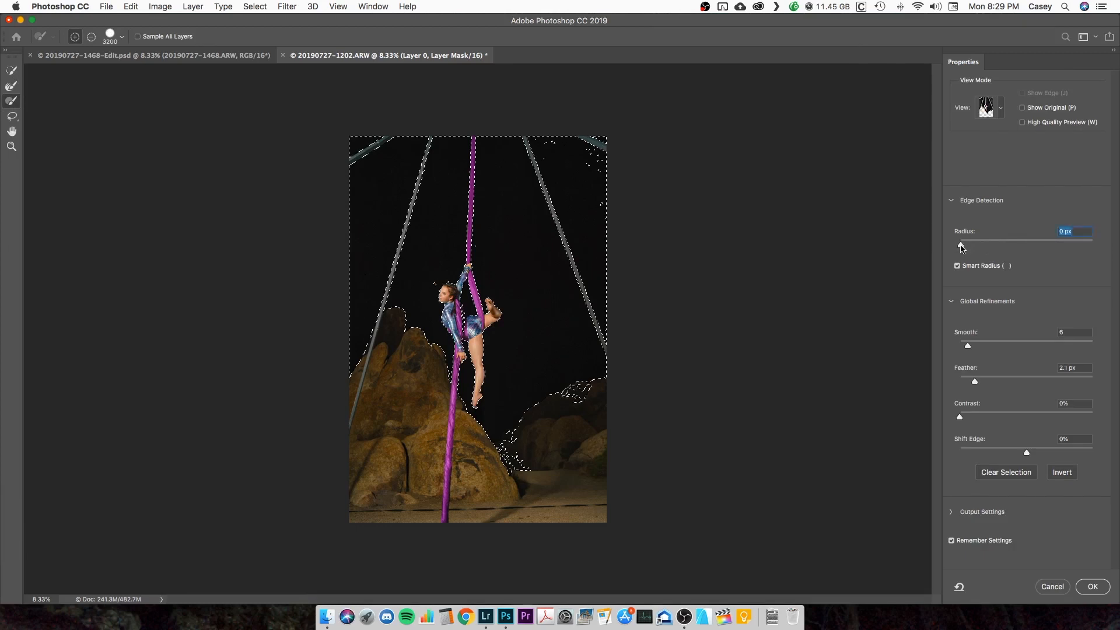
drag(963, 248, 966, 248)
text(25)
key(Return)
click(1093, 588)
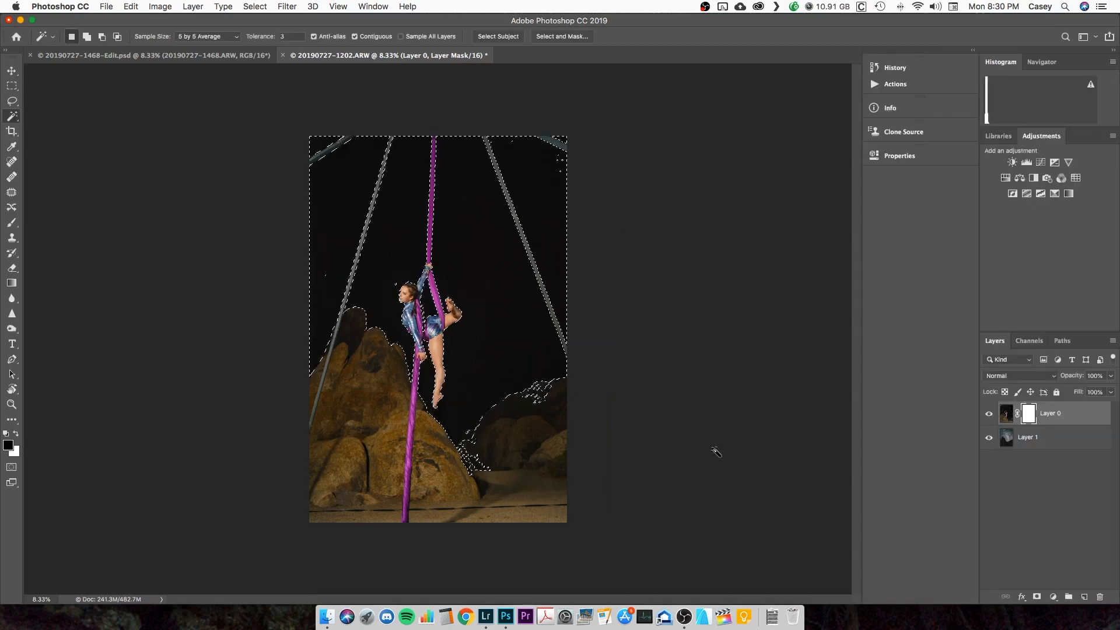
- Examine the selection edges closely around the performer's legs, hand, costume, silk and hair, and along the rocks
key(super+equal)
key(super+equal)
key(super+equal)
key(super+equal)
key(super+equal)
key(super+equal)
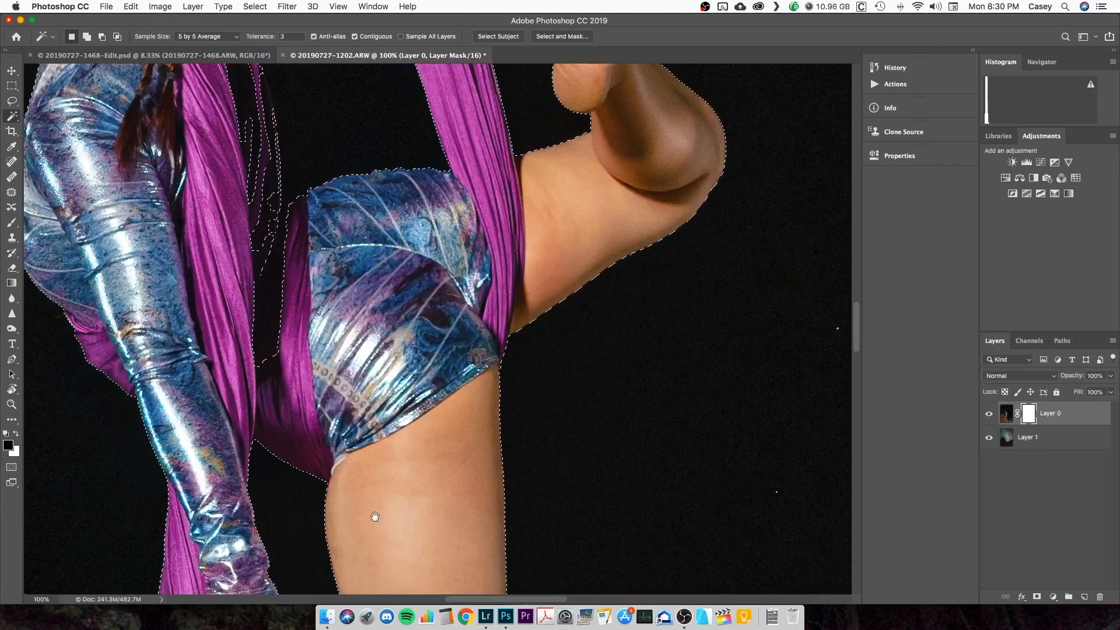
key(super+equal)
scroll(362, 287, down, 5)
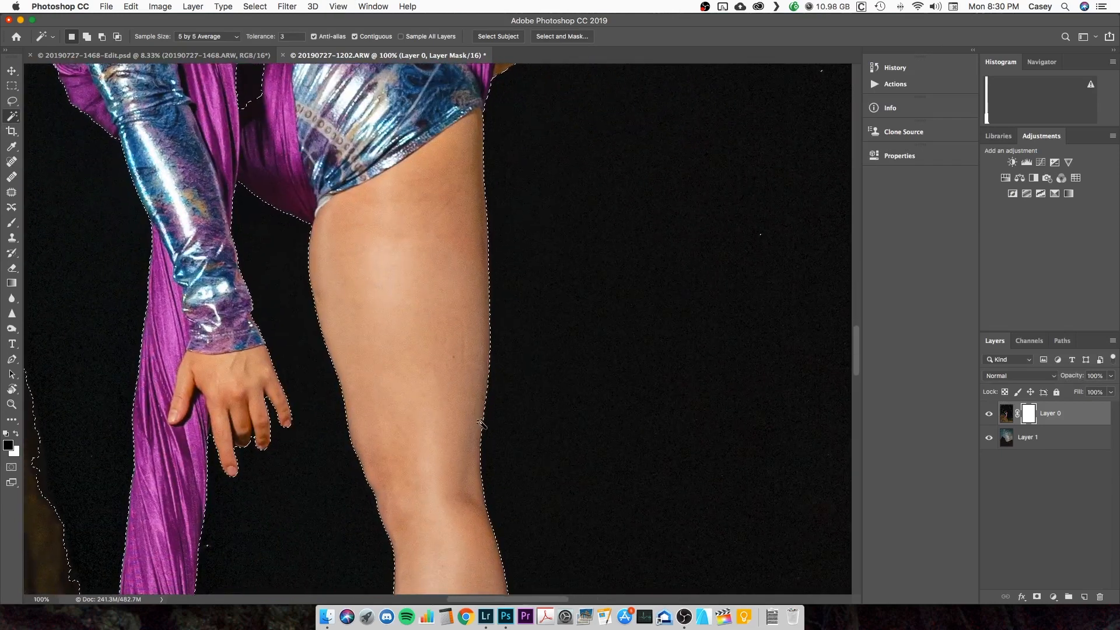
scroll(277, 268, left, 10)
scroll(277, 268, down, 2)
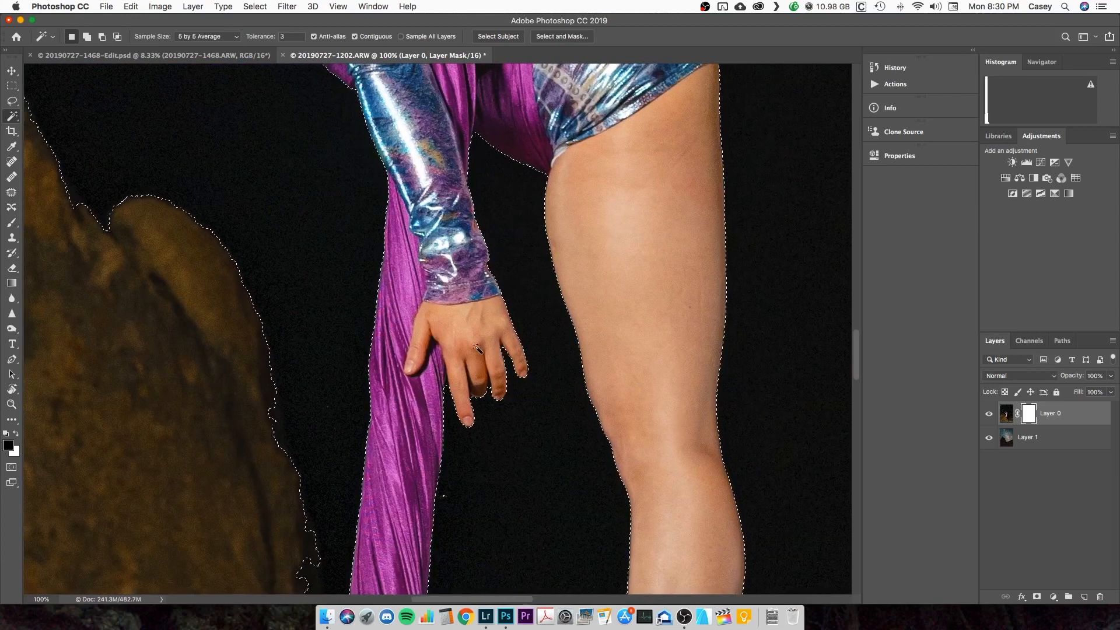
scroll(426, 184, up, 10)
scroll(426, 184, left, 5)
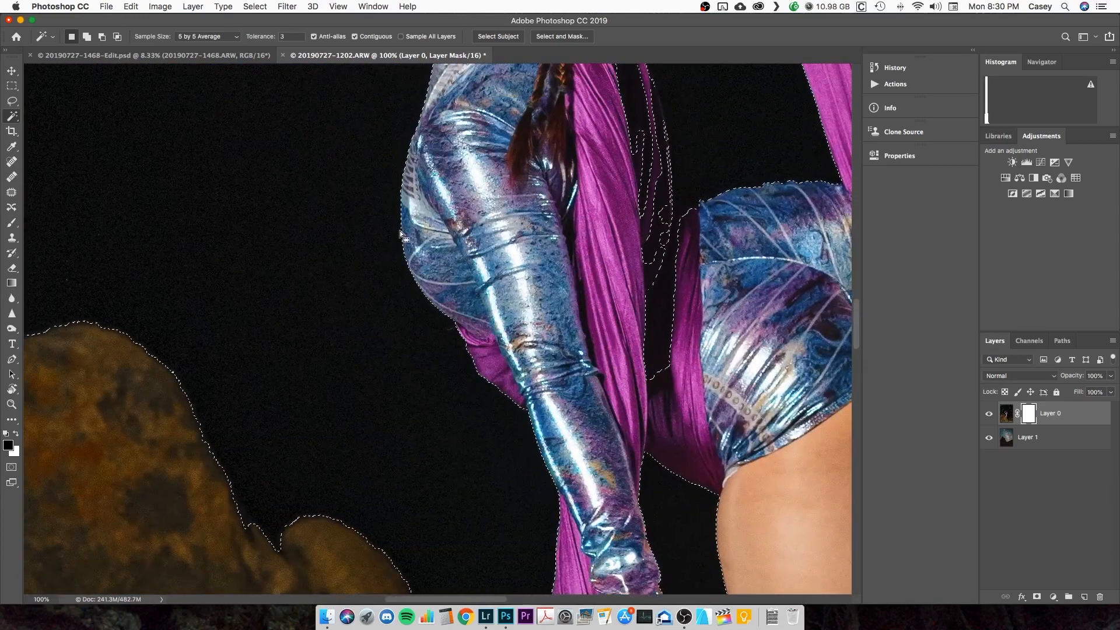
key(super+plus)
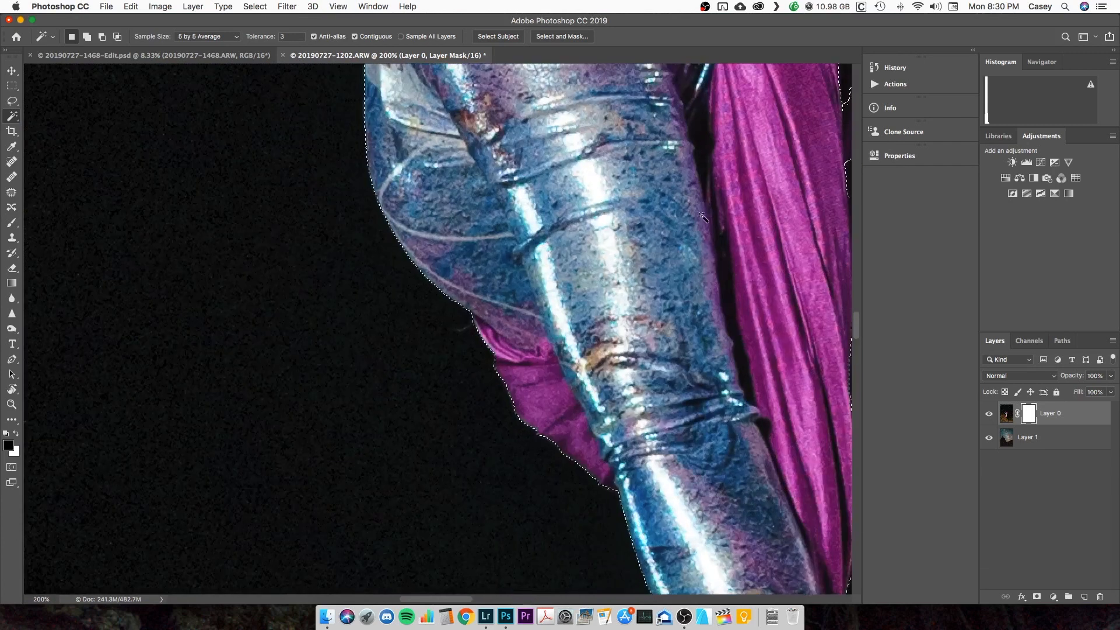
key(super+minus)
key(super+minus)
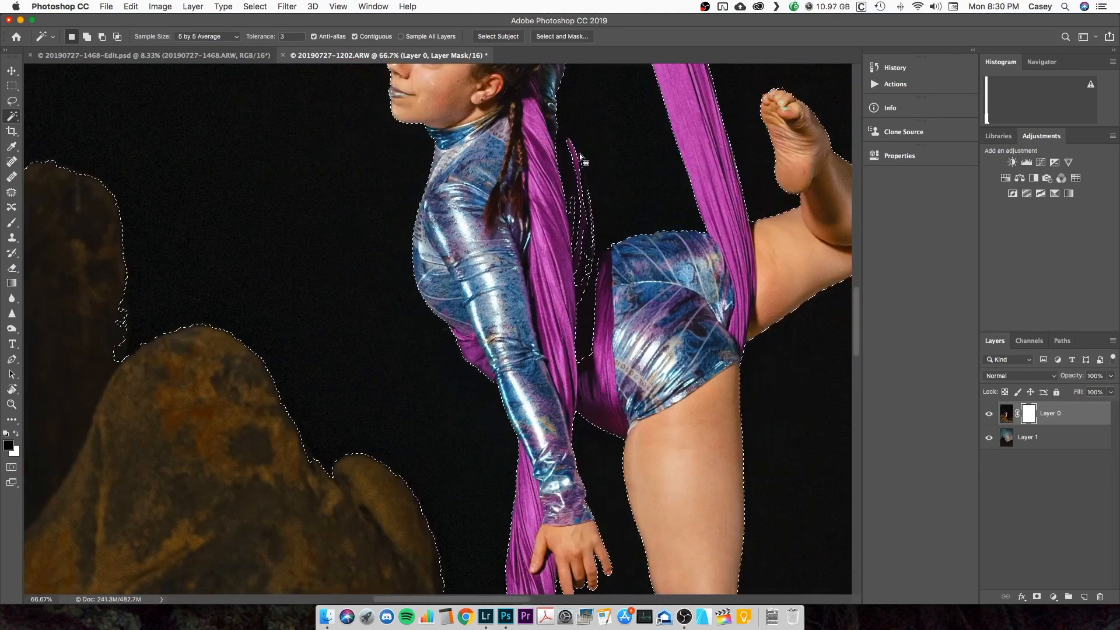
drag(603, 158, 600, 318)
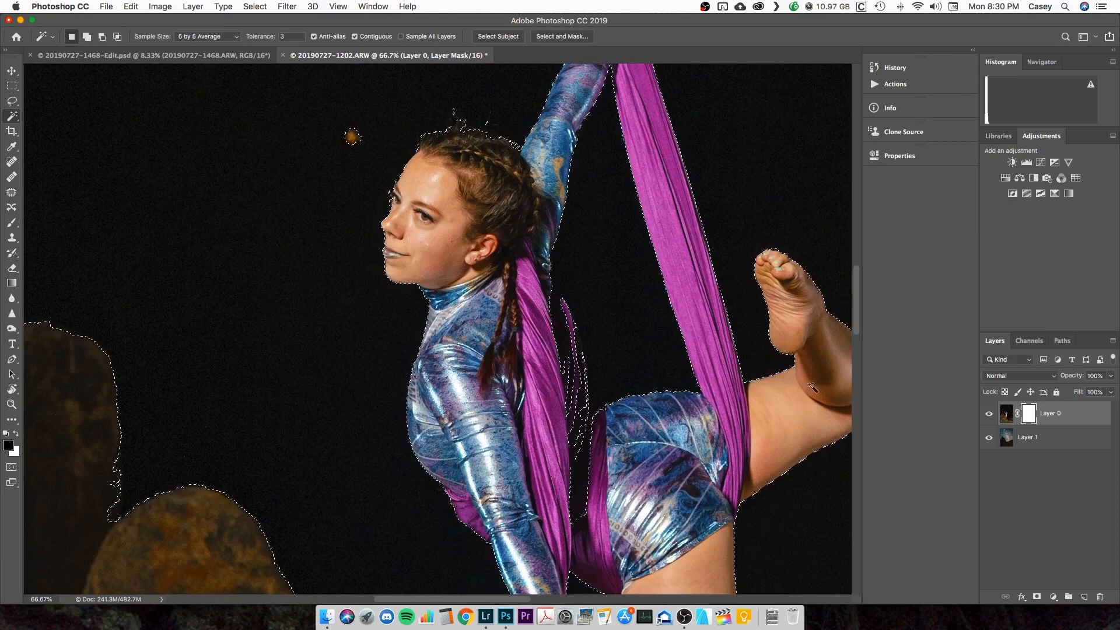
key(super+minus)
- Paint the selected sky black on Layer 0's mask with a 2000 px brush at 100% hardness to reveal the Milky Way
key(b)
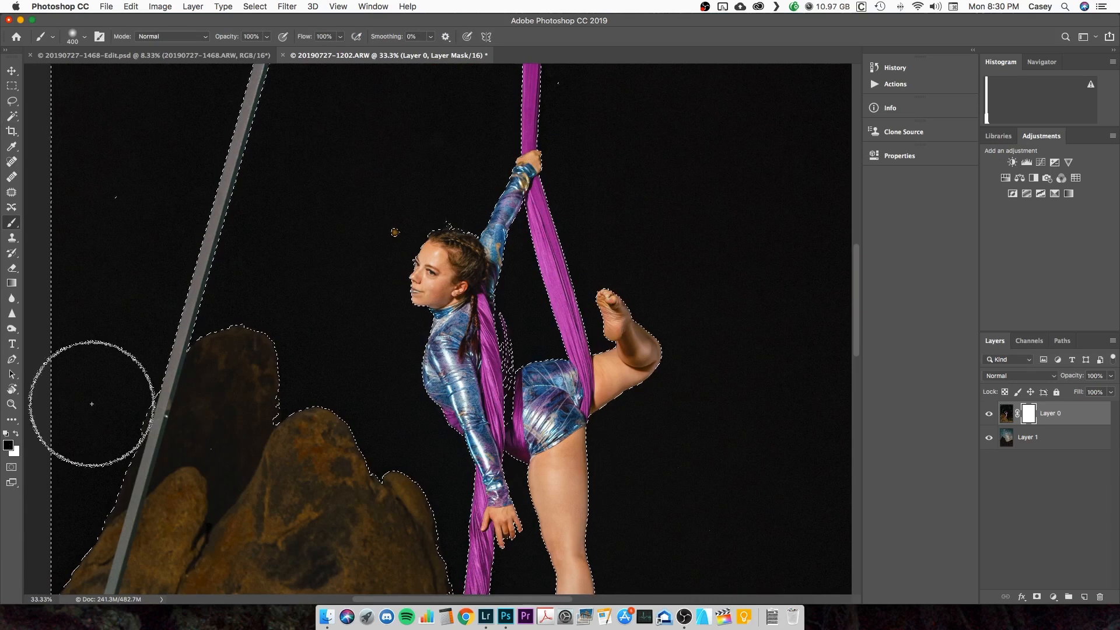
key(x)
key(x)
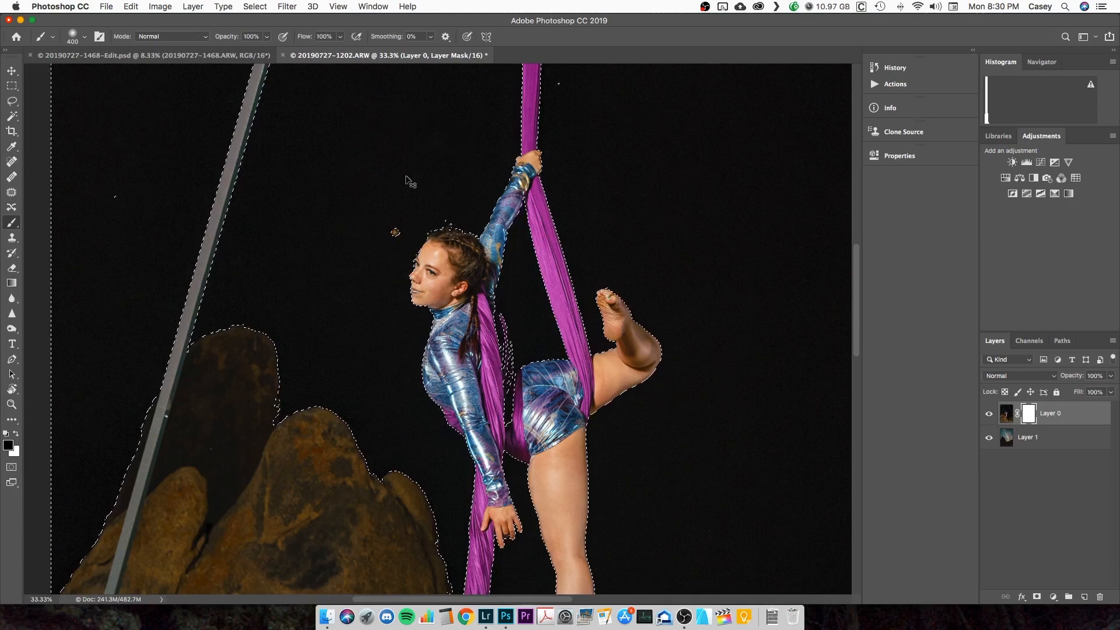
key(super+minus)
key(super+minus)
key(super+minus)
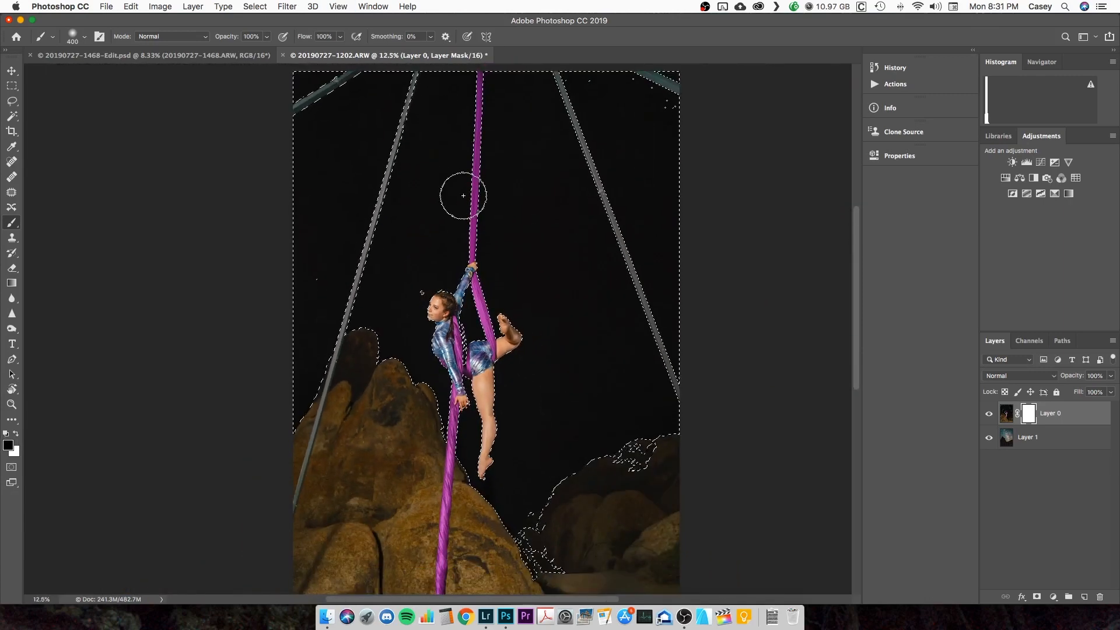
key(bracketright)
key(bracketright)
key(bracketright)
key(bracketright)
key(bracketright)
key(bracketright)
key(bracketright)
key(bracketright)
key(bracketright)
key(bracketright)
key(bracketright)
key(bracketright)
key(bracketright)
key(bracketright)
key(bracketright)
key(bracketright)
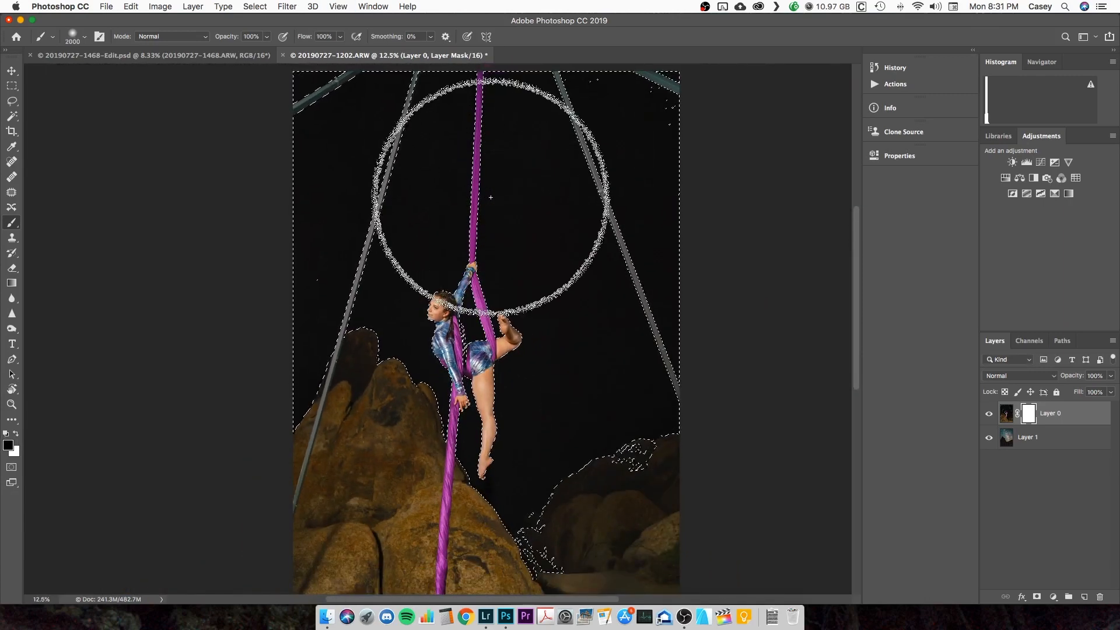
right_click(470, 196)
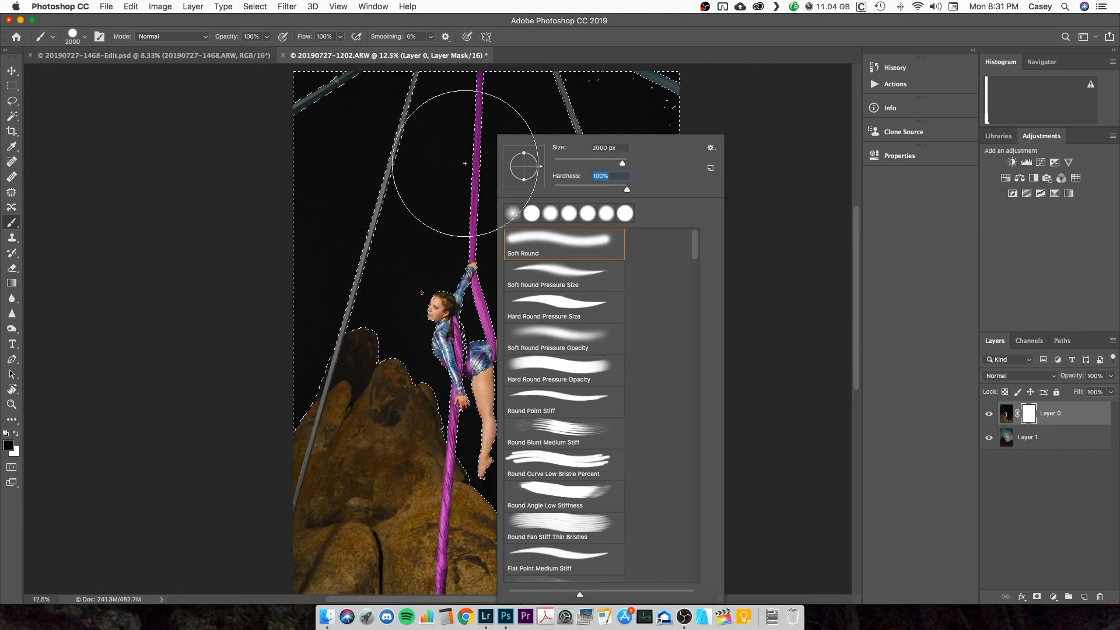
click(461, 140)
mouse_move(430, 155)
mouse_down()
mouse_move(464, 152)
mouse_move(349, 149)
mouse_move(312, 134)
mouse_move(459, 108)
mouse_move(685, 115)
mouse_move(502, 140)
mouse_move(550, 169)
mouse_move(364, 190)
mouse_move(554, 215)
mouse_move(339, 250)
mouse_move(405, 272)
mouse_move(620, 277)
mouse_move(524, 351)
mouse_move(606, 345)
mouse_move(466, 381)
mouse_move(341, 305)
mouse_move(349, 324)
mouse_move(298, 361)
mouse_up()
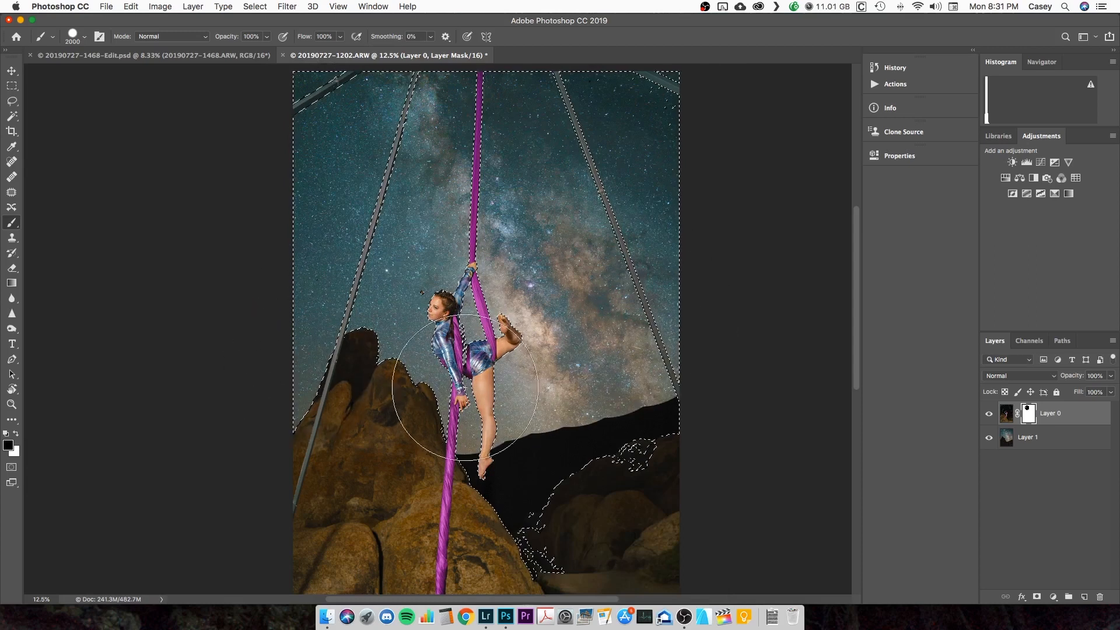
mouse_move(597, 393)
mouse_down()
mouse_move(651, 372)
mouse_move(602, 392)
mouse_up()
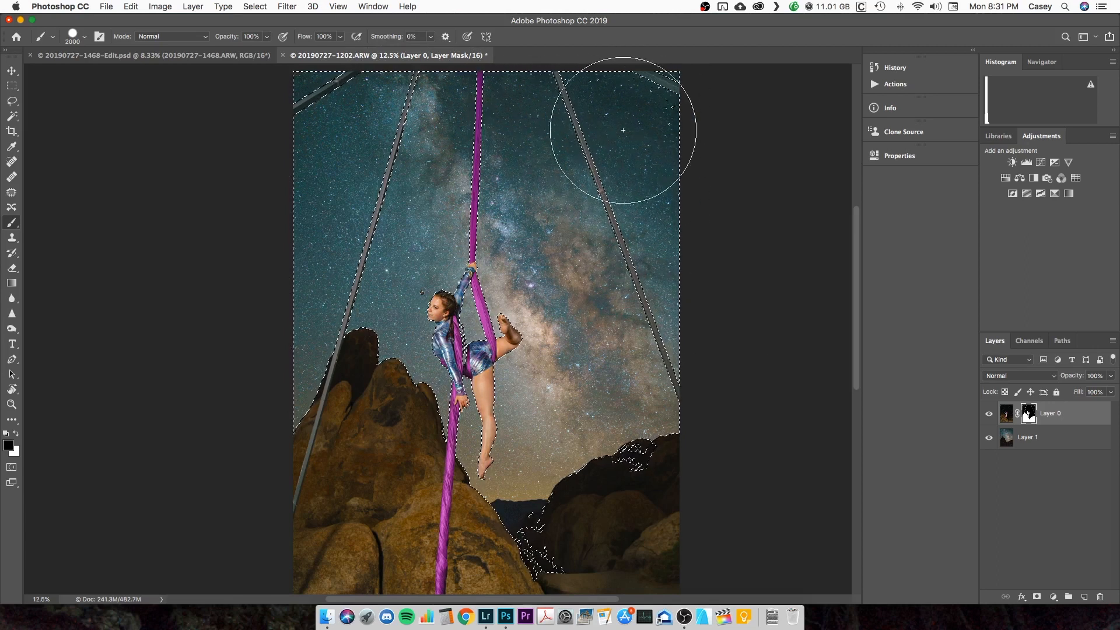
- Clear the selection and mask out the stray orange speck beside the performer's head with a 150 px black brush
key(super+equal)
key(super+equal)
key(super+equal)
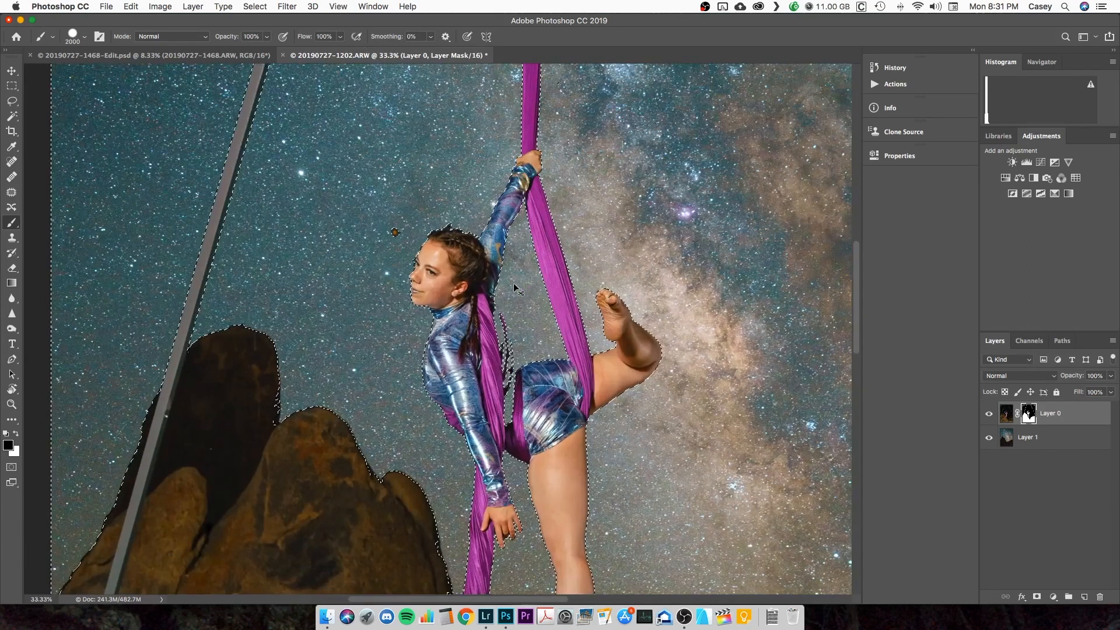
key(super+equal)
key(super+equal)
key(super+equal)
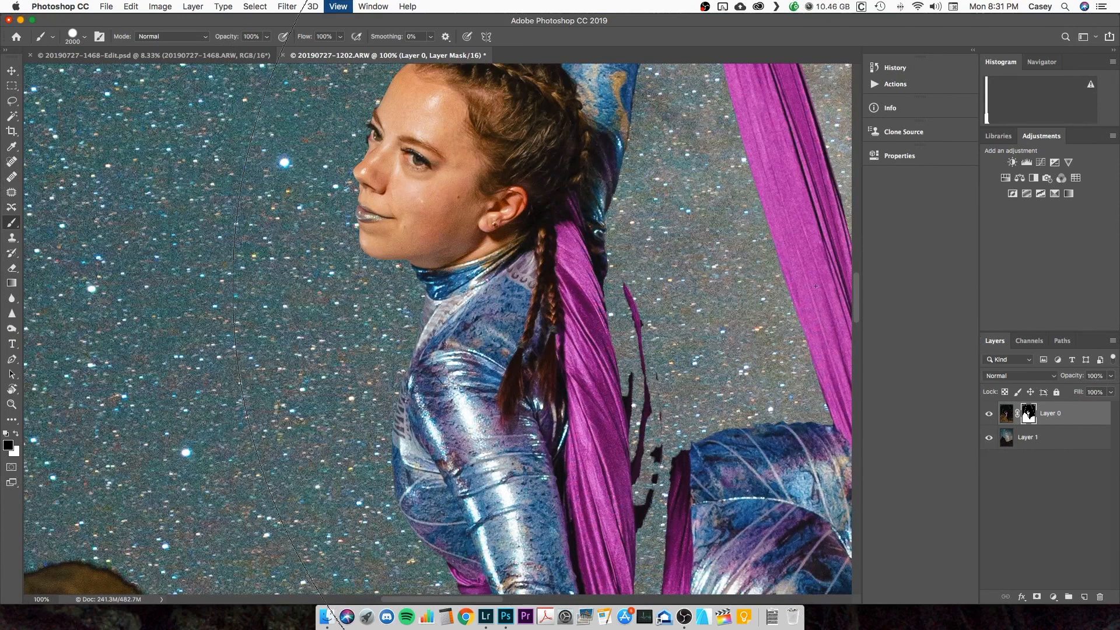
key(super+minus)
key(bracketleft)
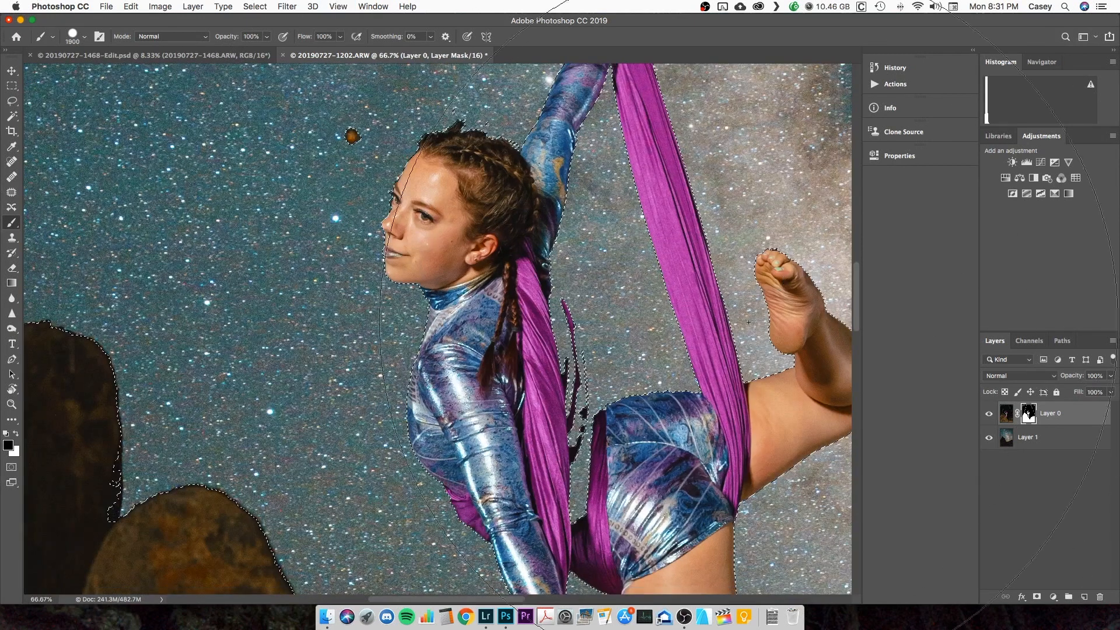
key(bracketleft)
key(bracketleft)
key(bracketleft)
key(bracketleft)
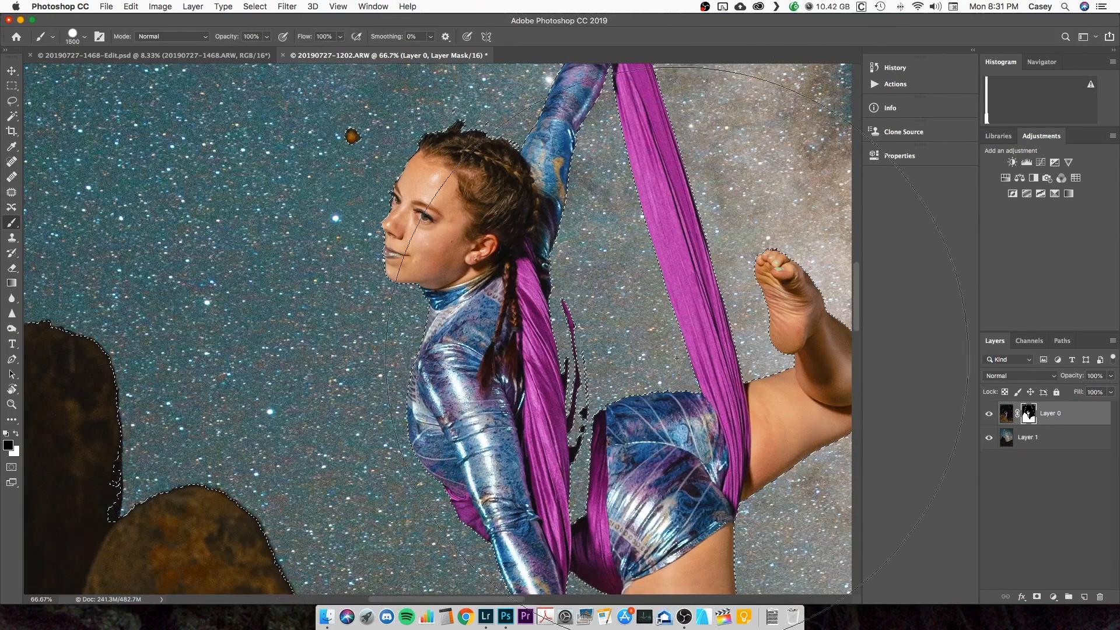
key(bracketleft)
key(bracketleft)
key(bracketleft)
key(bracketleft)
key(bracketleft)
key(bracketleft)
key(bracketleft)
key(bracketleft)
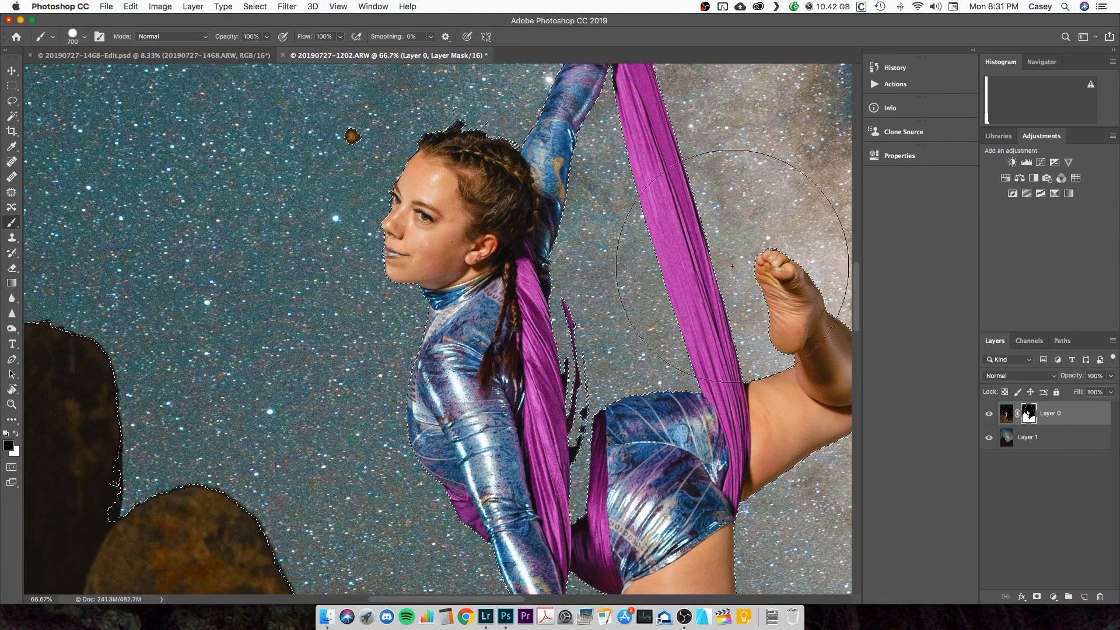
key(bracketleft)
key(bracketleft)
key(bracketleft)
key(bracketleft)
key(bracketleft)
key(bracketleft)
key(bracketleft)
key(bracketleft)
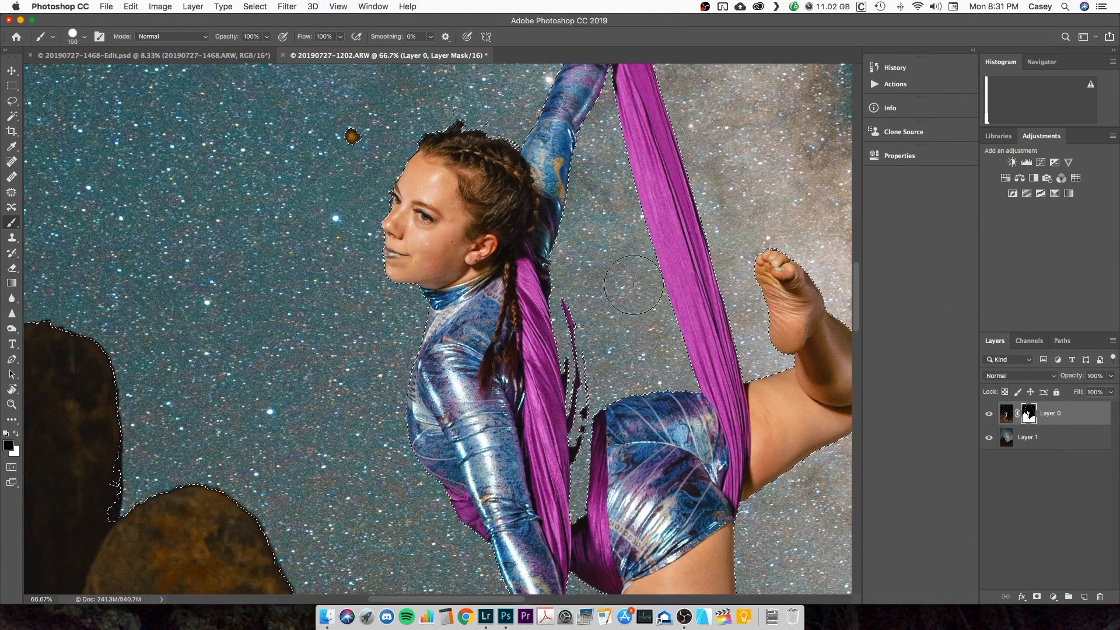
key(super+d)
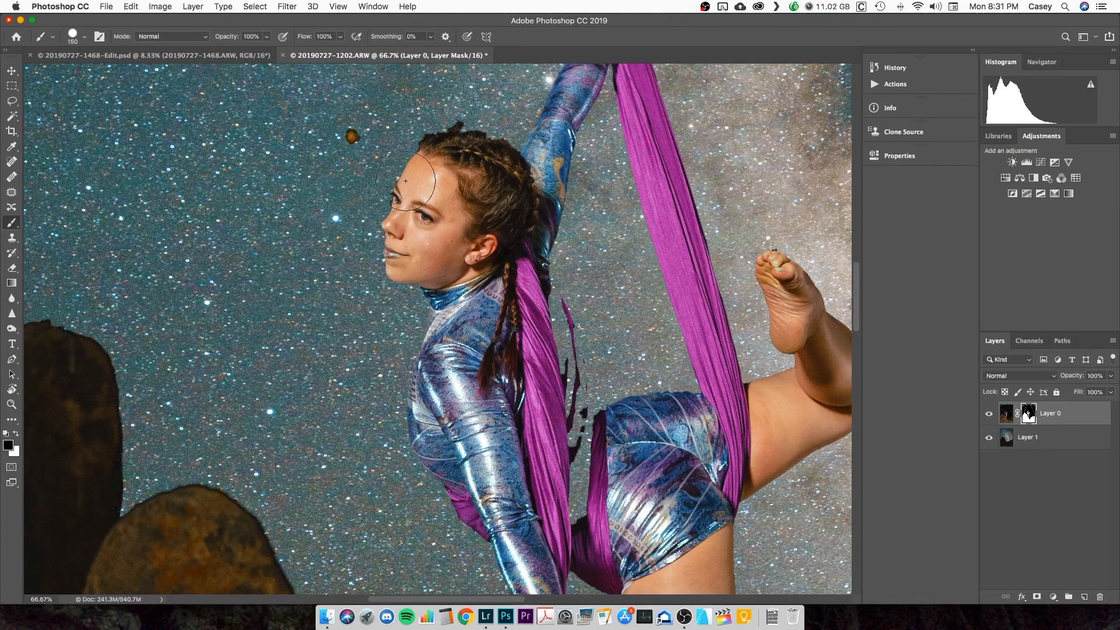
click(356, 143)
- Restore the missing dark silk between the performer's back and hip by painting white on the mask with an 80 px brush
key(x)
key(bracketleft)
key(bracketleft)
key(bracketleft)
key(bracketleft)
mouse_move(542, 304)
mouse_down()
mouse_move(577, 514)
mouse_move(583, 466)
mouse_move(607, 426)
mouse_move(591, 434)
mouse_move(621, 420)
mouse_move(595, 428)
mouse_move(606, 427)
mouse_move(567, 419)
mouse_move(565, 352)
mouse_up()
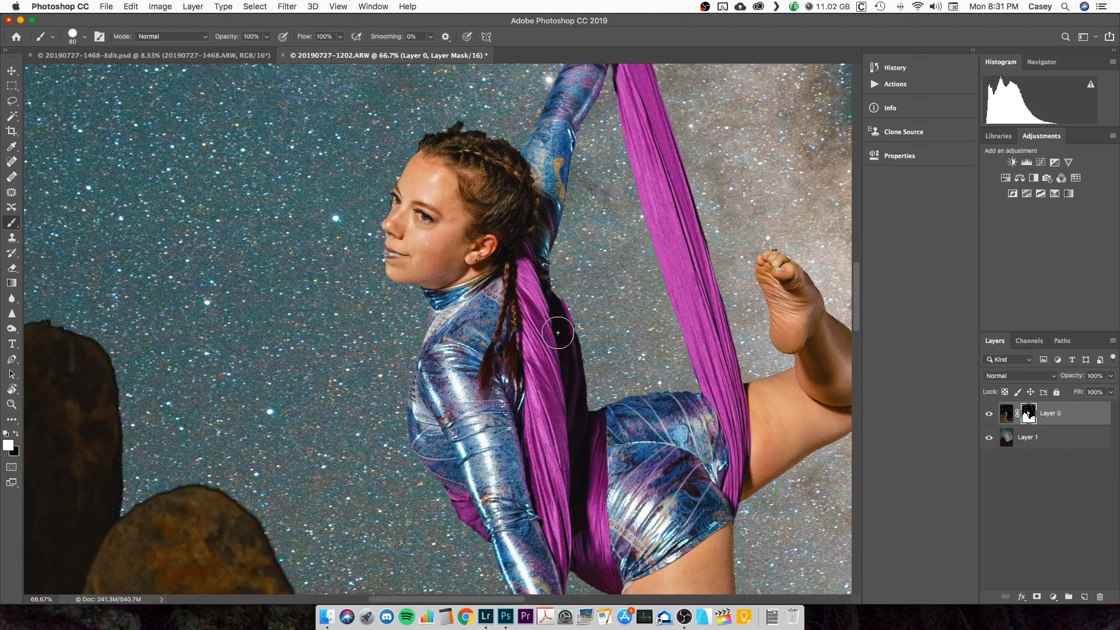
- Set the brush hardness to 90% and mask out the dark remnant above the raised foot's toes with a 10 px black brush
right_click(572, 367)
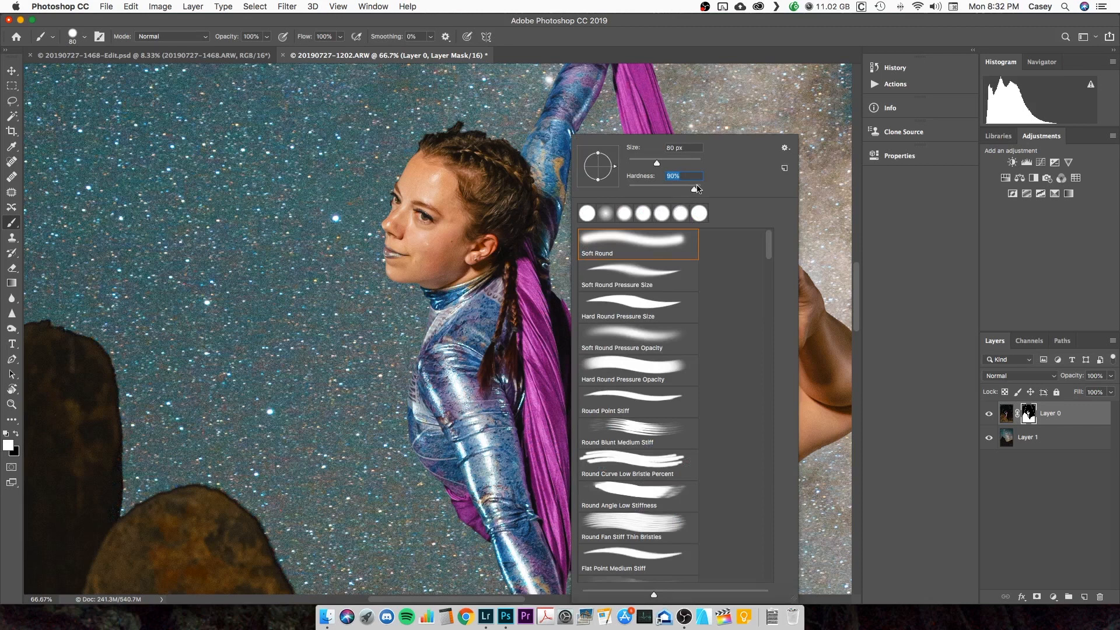
key(Return)
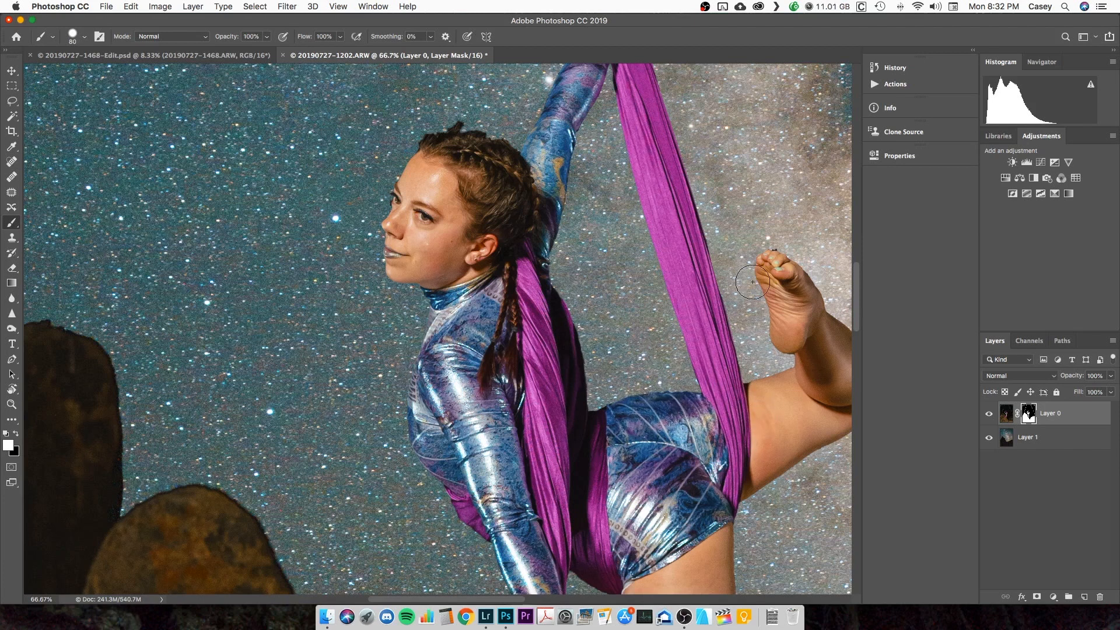
drag(756, 281, 532, 298)
key(x)
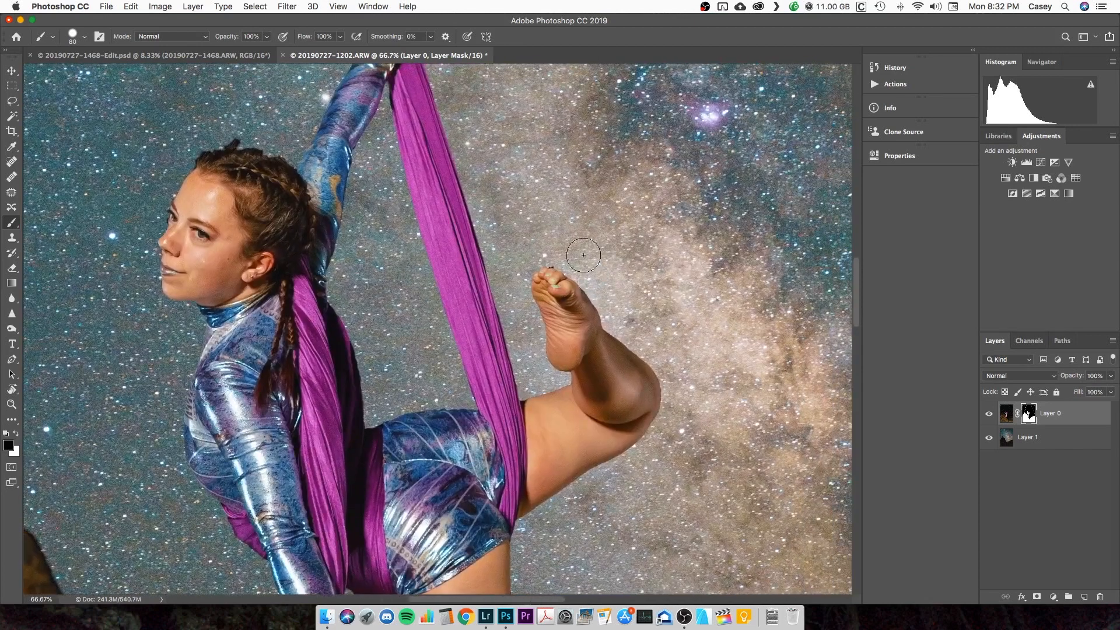
key(super+equal)
key(super+equal)
drag(845, 148, 584, 213)
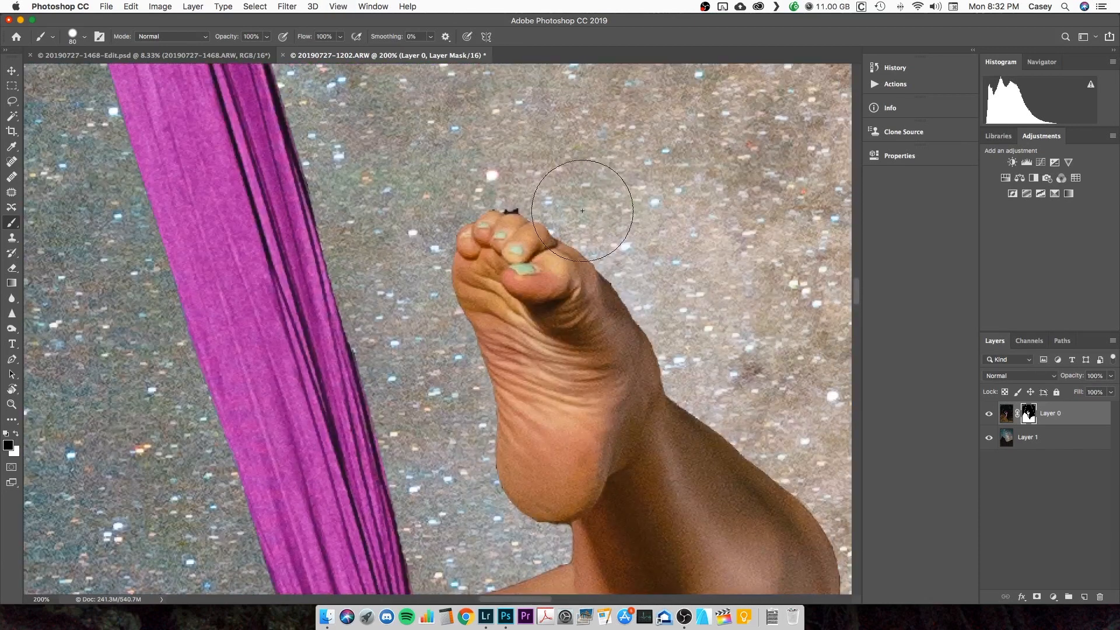
key(bracketleft)
key(bracketleft)
key(bracketleft)
key(bracketleft)
key(bracketleft)
key(bracketleft)
key(bracketleft)
key(bracketleft)
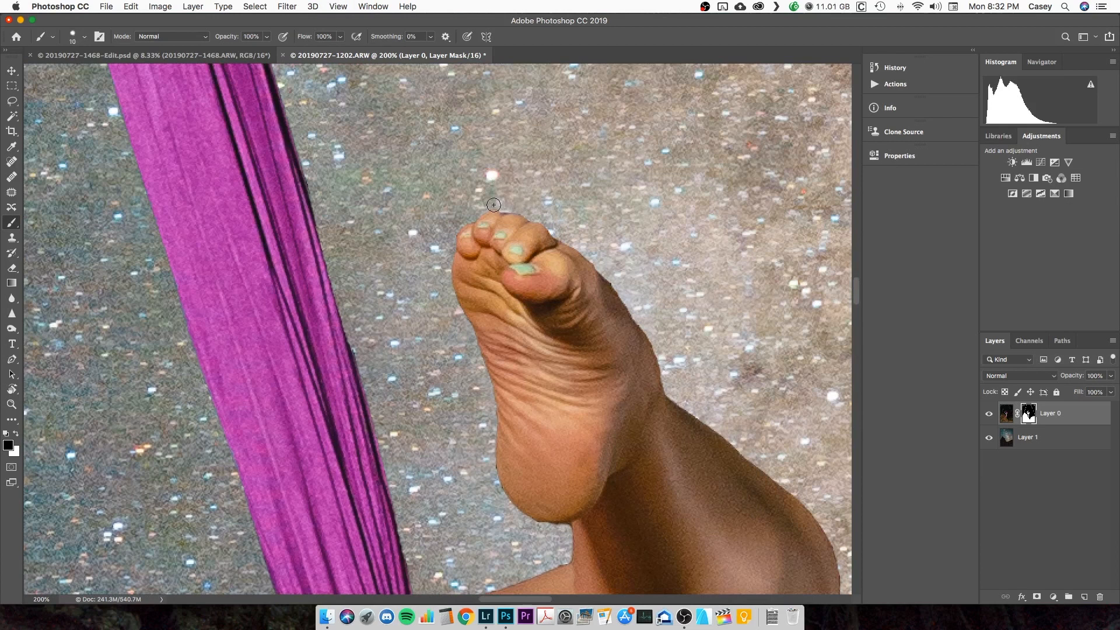
- Examine the mask edges along the performer's bent leg, thigh and hand, and around the rocks and support pole
scroll(638, 277, down, 5)
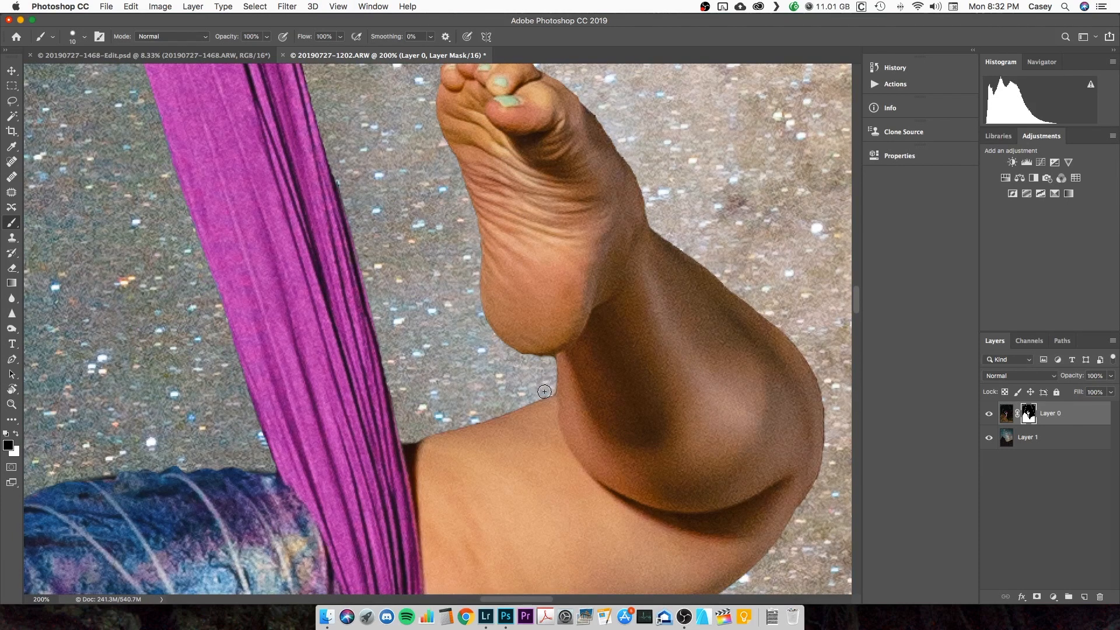
scroll(422, 364, down, 7)
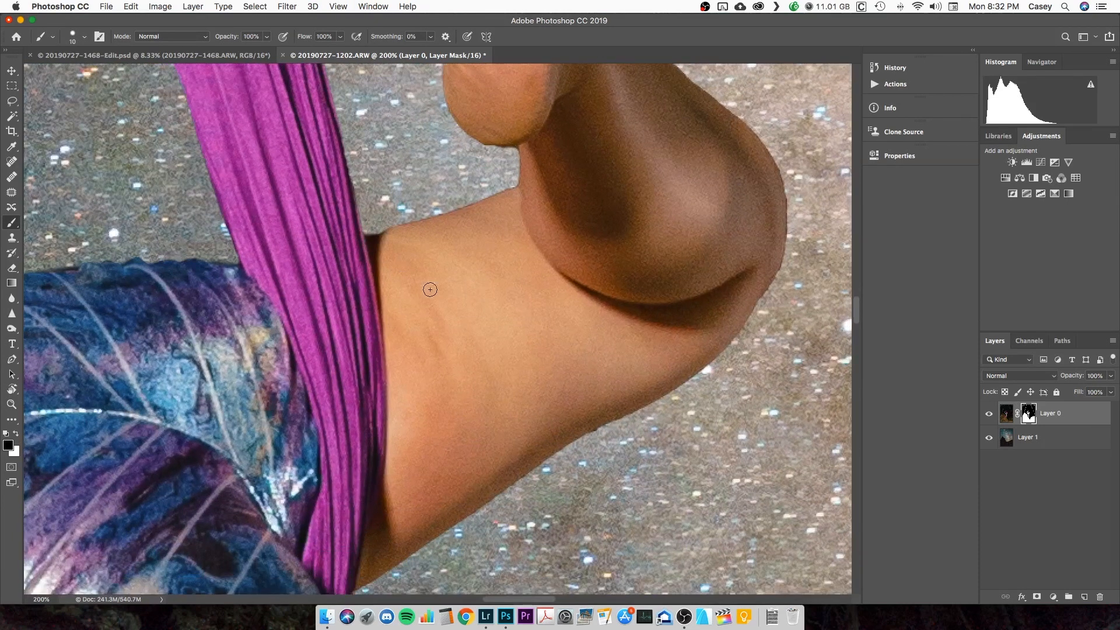
key(super+minus)
key(super+minus)
mouse_move(81, 493)
mouse_down()
mouse_move(420, 252)
mouse_move(455, 250)
mouse_move(438, 280)
mouse_move(452, 252)
mouse_up()
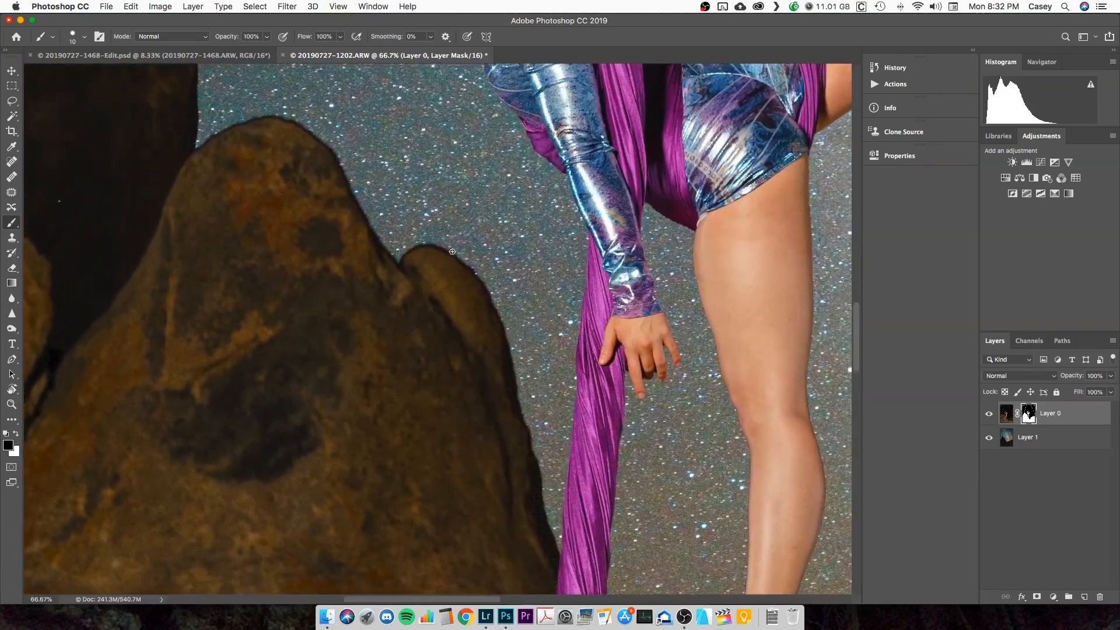
key(super+minus)
key(super+minus)
key(super+minus)
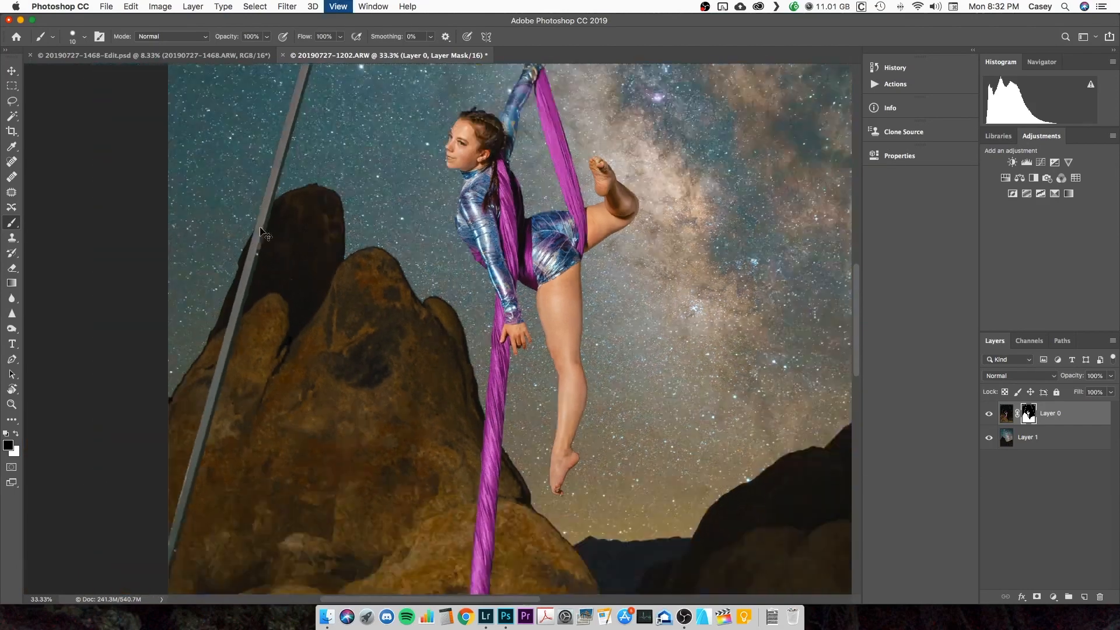
scroll(359, 198, up, 5)
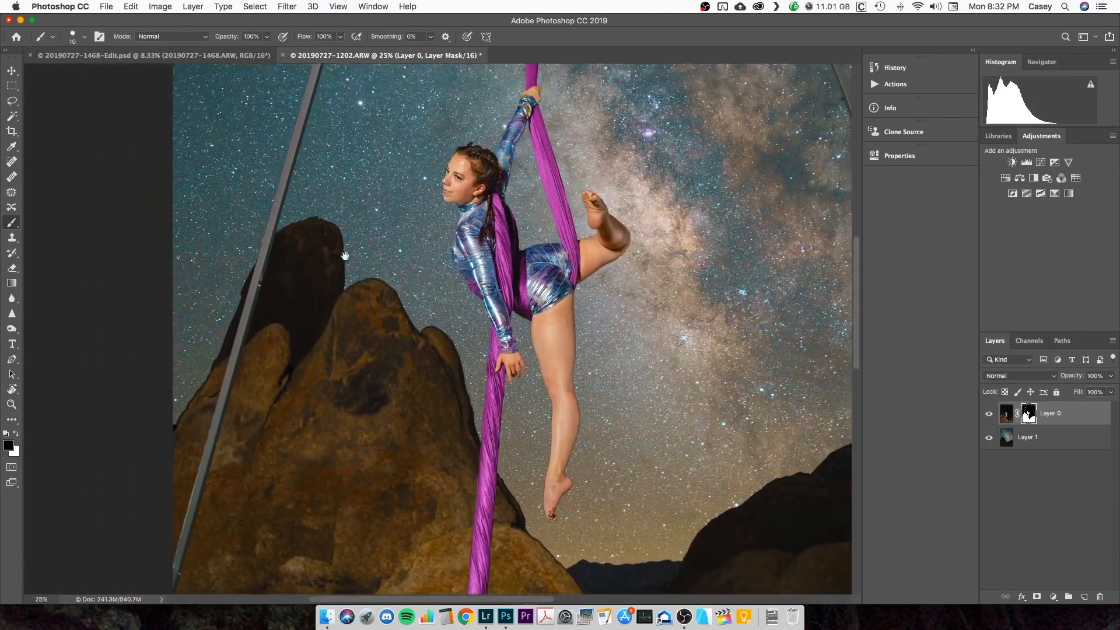
- Restore the missing dark side of the left support pole's upper part by painting white on the mask, starting with a 30 px brush
key(super+plus)
key(super+plus)
key(super+plus)
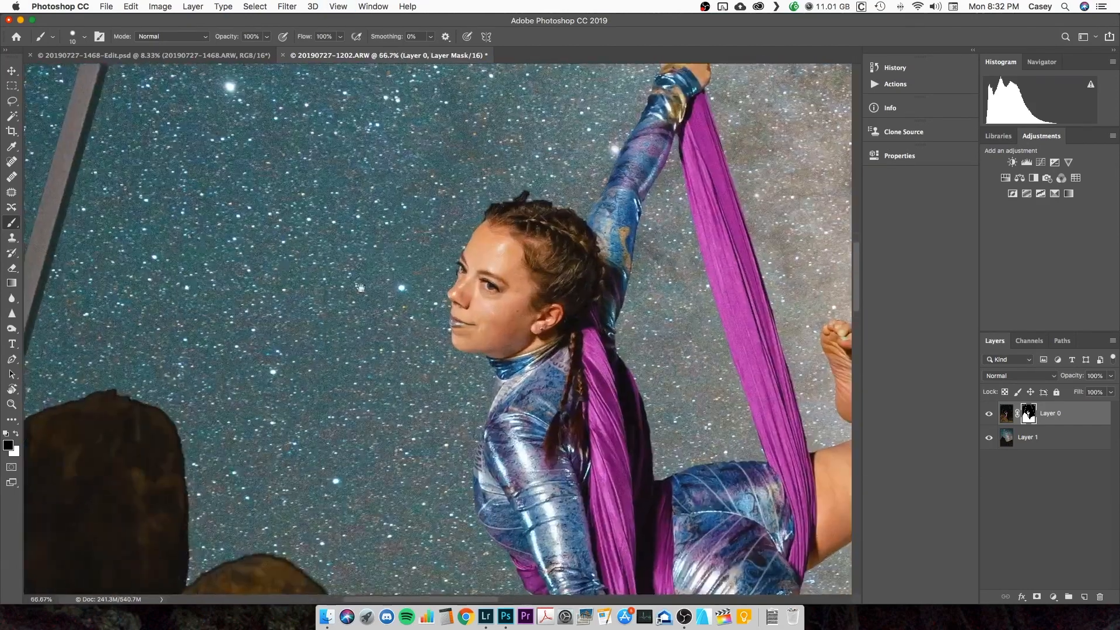
scroll(561, 356, up, 10)
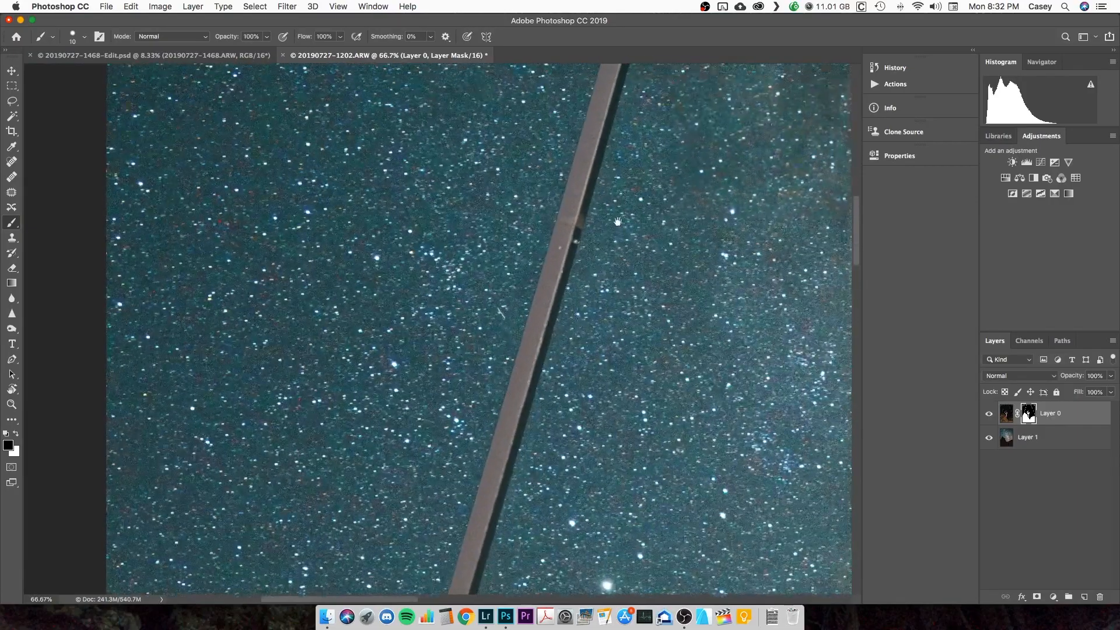
scroll(590, 147, up, 10)
scroll(589, 147, right, 5)
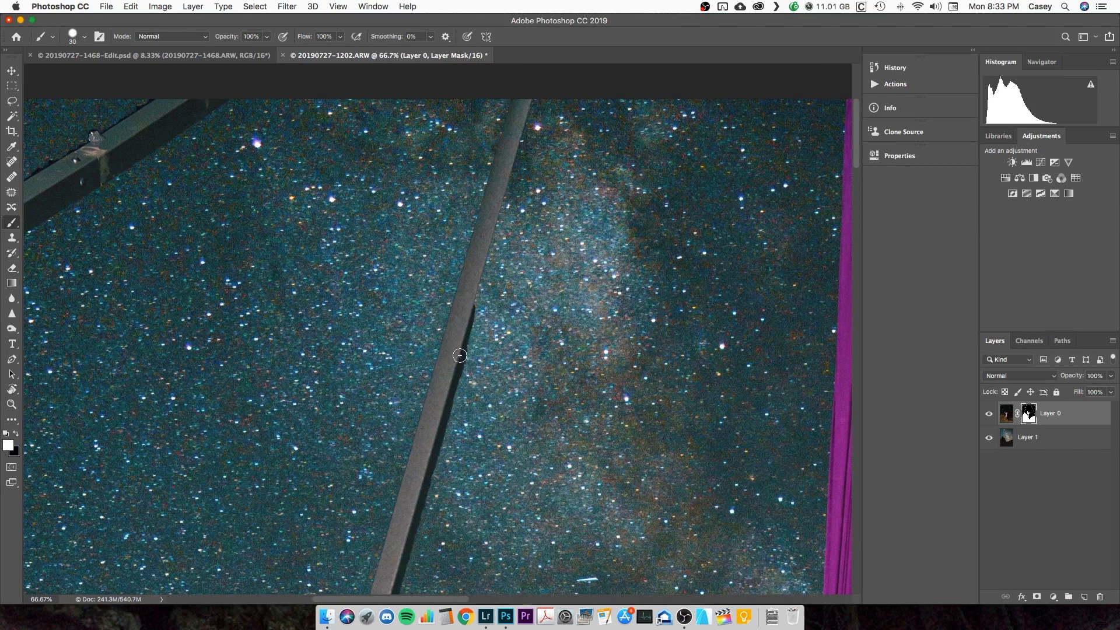
scroll(460, 355, up, 1)
scroll(460, 356, right, 1)
click(459, 351)
scroll(461, 351, up, 1)
scroll(461, 351, right, 1)
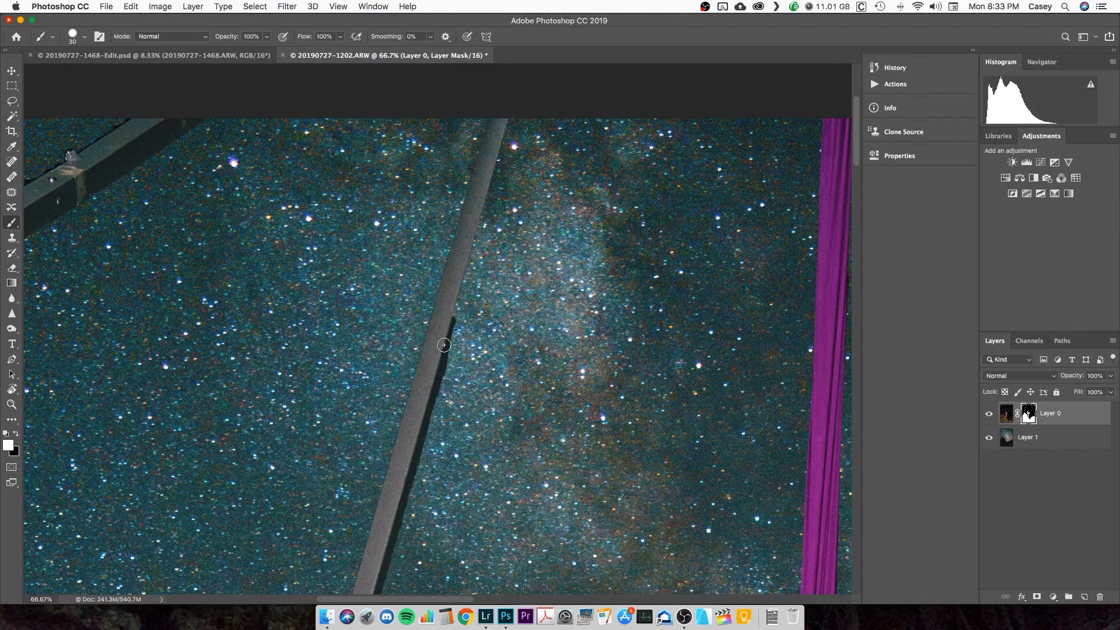
scroll(454, 321, down, 2)
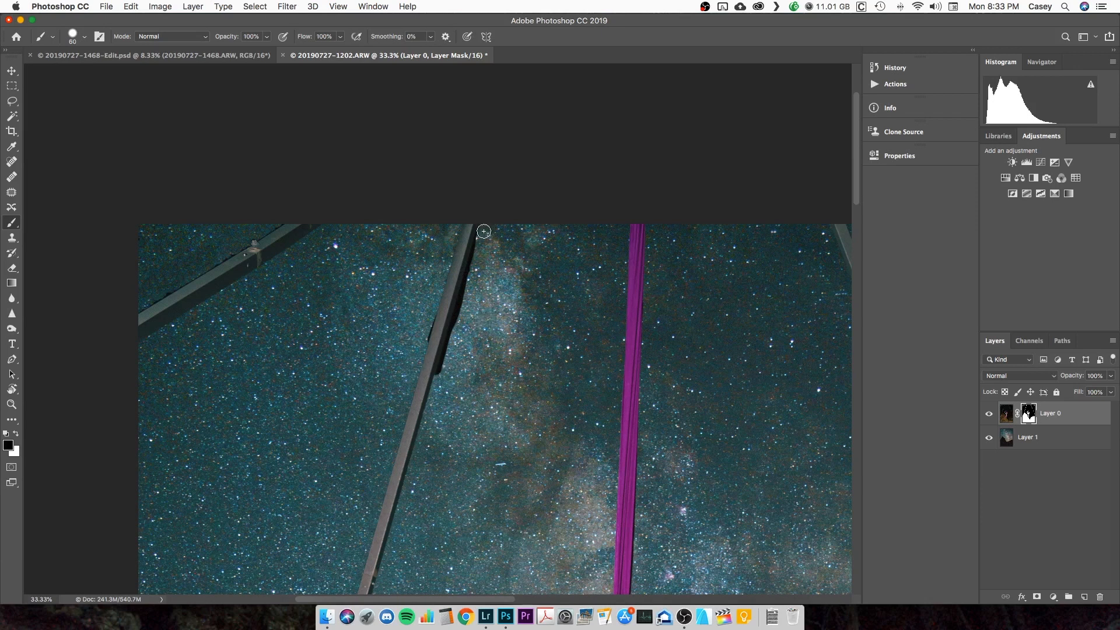
- Trim the excess dark areas on both sides of the left pole's upper part with a 60 px black brush on the mask
key(super+plus)
key(super+plus)
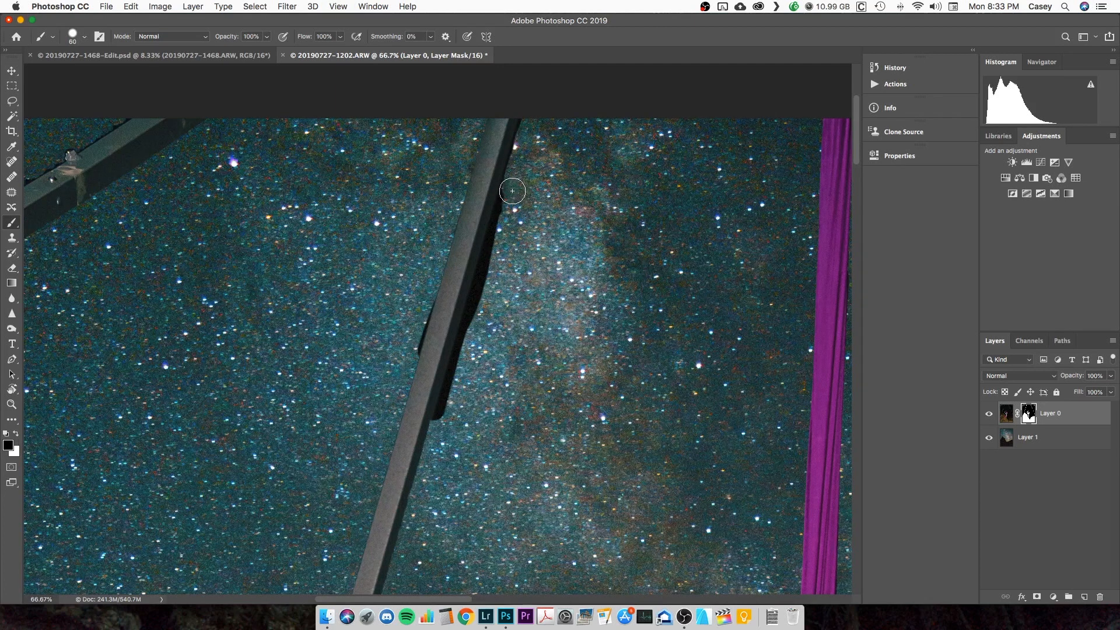
drag(501, 232, 496, 279)
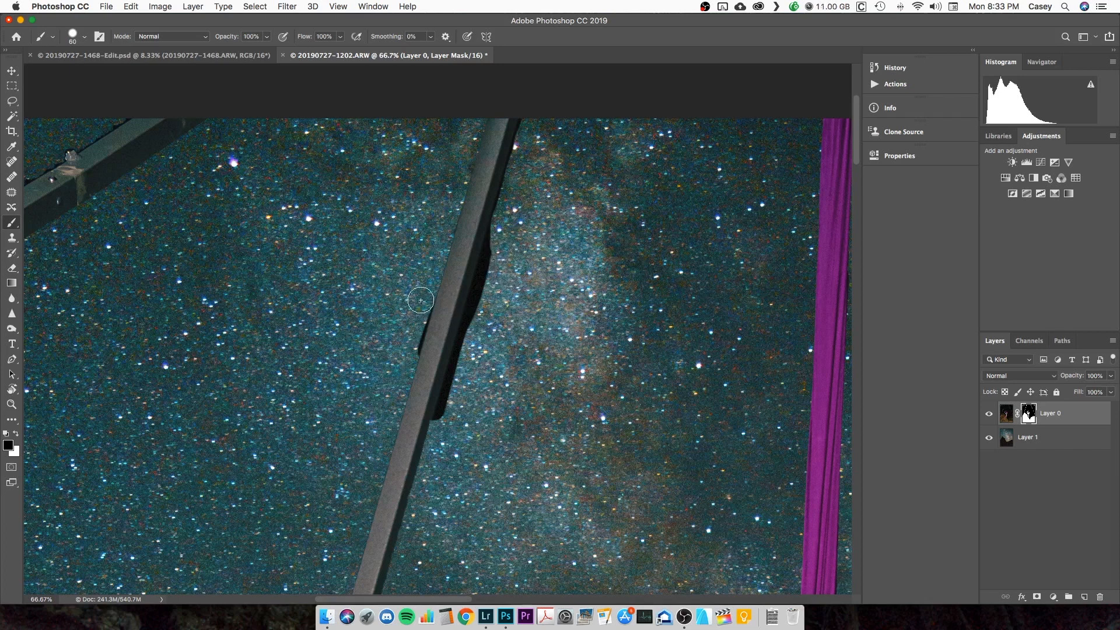
mouse_move(413, 337)
mouse_down()
mouse_move(406, 351)
mouse_move(420, 304)
mouse_up()
- Mask out the upper-left crossbeam and the left pole's upper section in black, enlarging the brush to 250 px
key(super+minus)
key(super+minus)
key(super+minus)
key(super+minus)
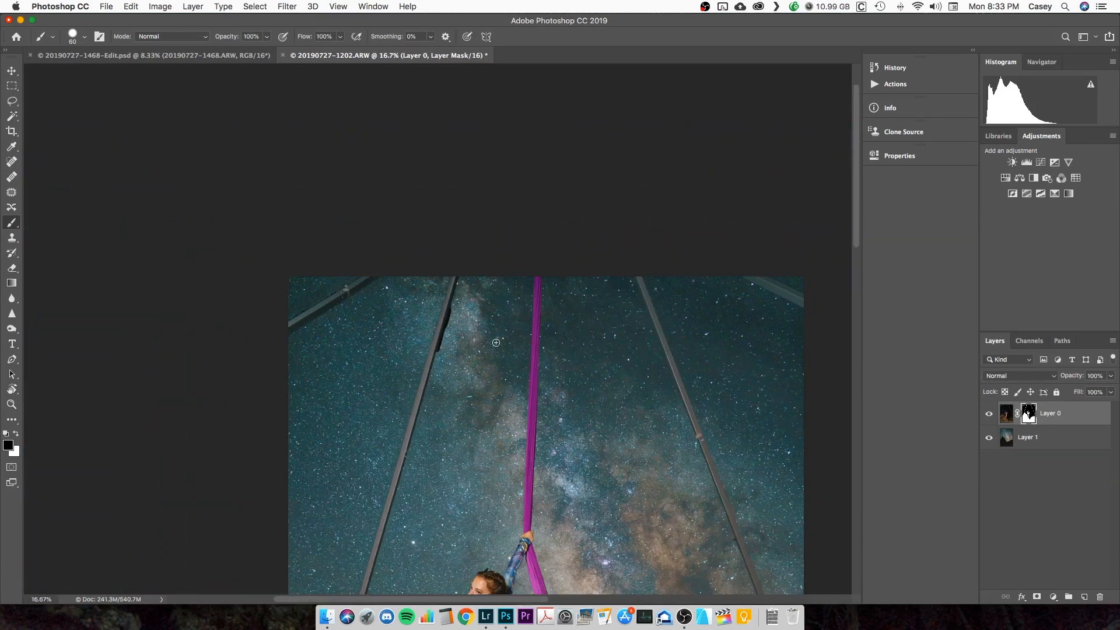
key(super+minus)
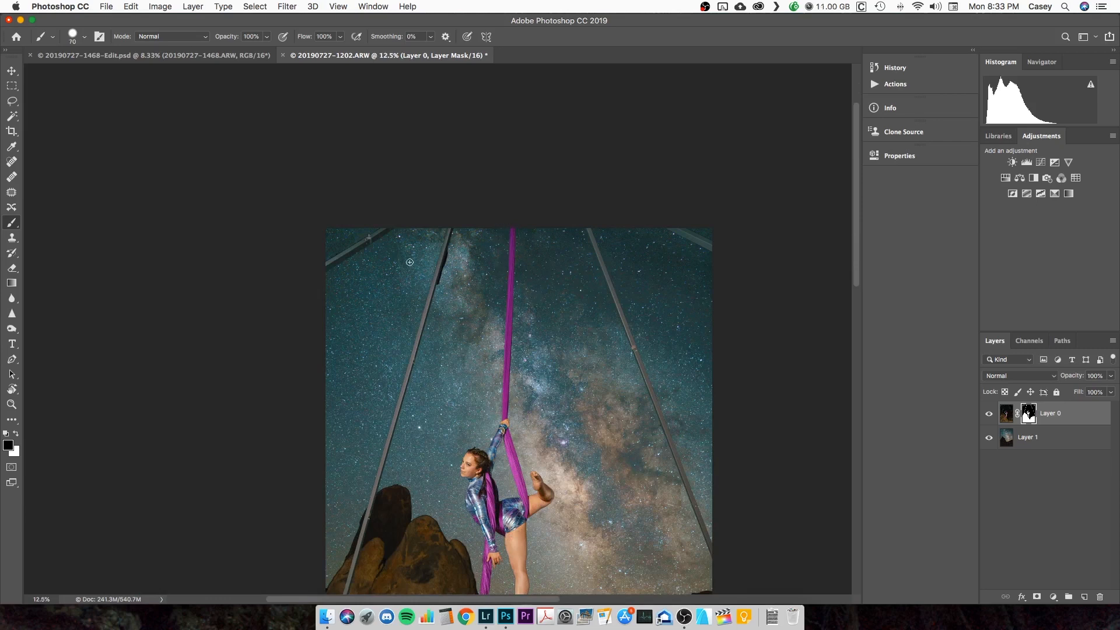
mouse_move(371, 256)
mouse_down()
mouse_move(329, 264)
mouse_move(388, 226)
mouse_up()
key(bracketright)
key(bracketright)
key(bracketright)
mouse_move(438, 268)
mouse_down()
mouse_move(453, 229)
mouse_move(430, 299)
mouse_up()
- Mask out the entire right support pole down to the rocks with the 250 px black brush
mouse_move(582, 227)
mouse_down()
mouse_move(615, 308)
mouse_move(706, 245)
mouse_move(626, 321)
mouse_move(652, 370)
mouse_move(652, 389)
mouse_move(639, 367)
mouse_move(649, 413)
mouse_move(672, 439)
mouse_up()
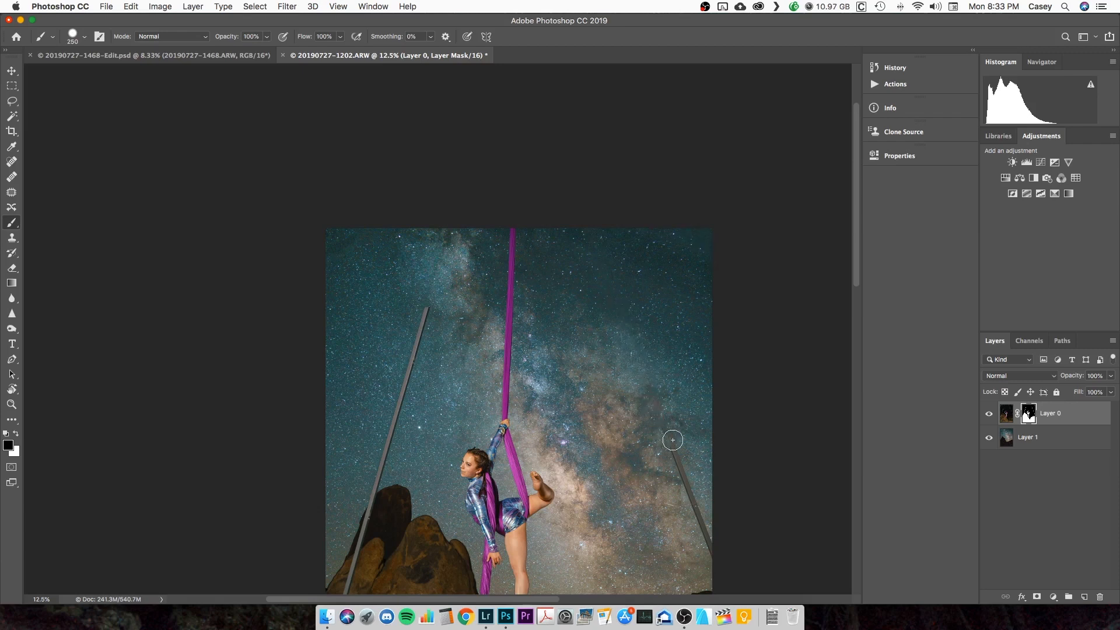
mouse_move(650, 387)
mouse_down()
mouse_move(684, 480)
mouse_move(646, 385)
mouse_up()
drag(674, 469, 705, 514)
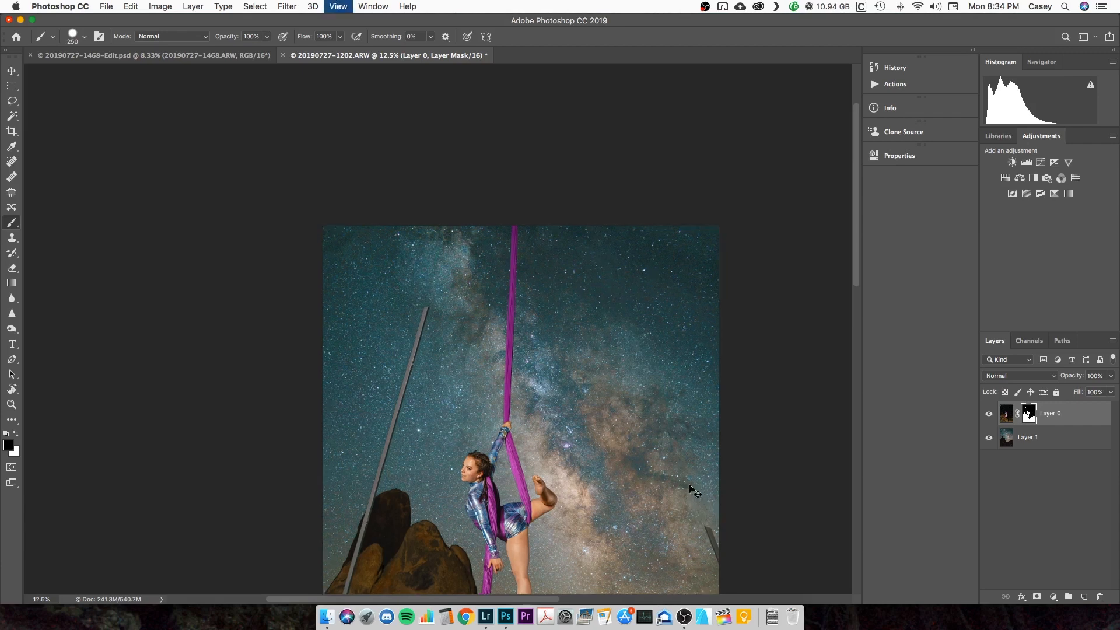
key(super+equal)
scroll(650, 438, down, 5)
scroll(649, 438, right, 4)
drag(628, 390, 646, 441)
- Mask out the rest of the left pole against the sky, down to the top of the left rock
mouse_move(265, 100)
mouse_down()
mouse_move(206, 314)
mouse_move(229, 272)
mouse_move(223, 296)
mouse_move(193, 352)
mouse_up()
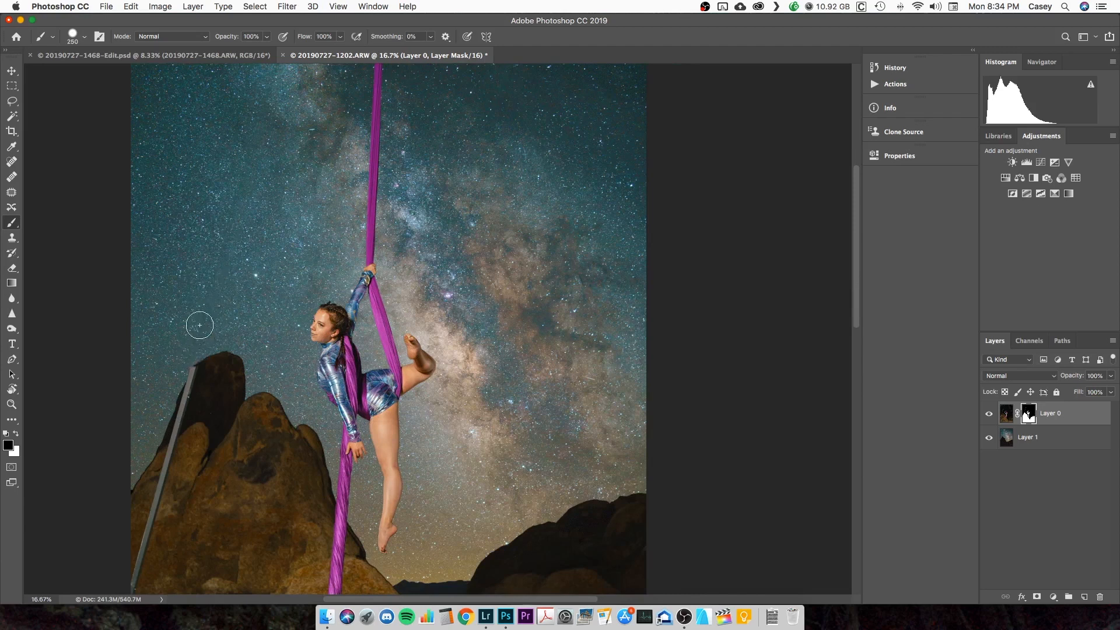
scroll(230, 309, left, 5)
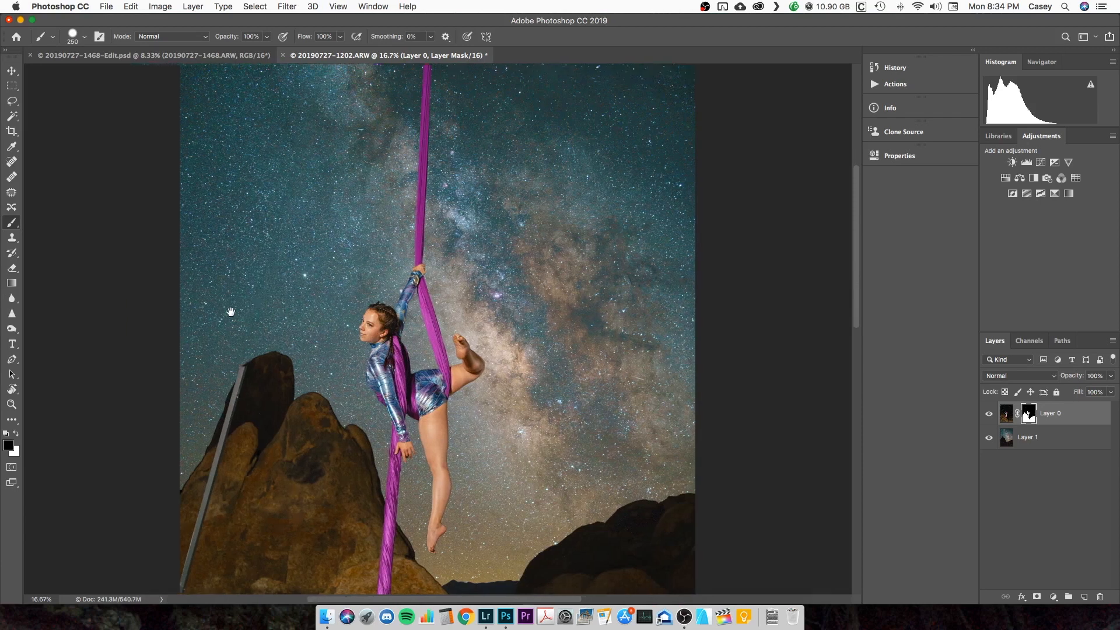
scroll(231, 309, down, 6)
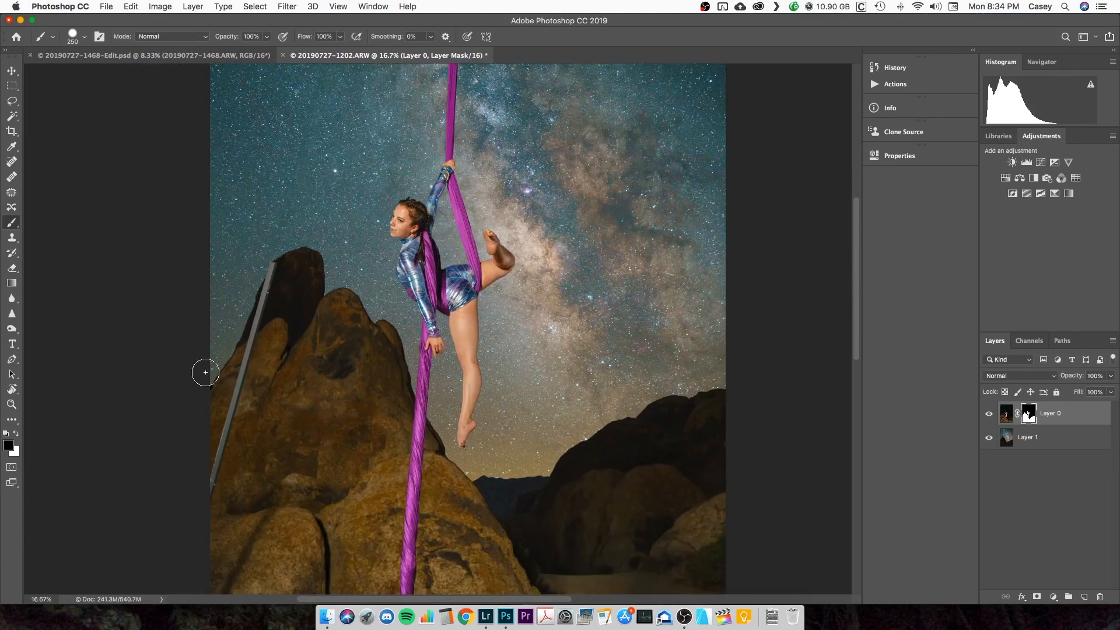
mouse_move(211, 364)
mouse_down()
mouse_move(201, 388)
mouse_move(226, 395)
mouse_up()
- Lasso the pole's lower section over the left rock on Layer 0's image, fill the selection with rock, and deselect
key(x)
key(l)
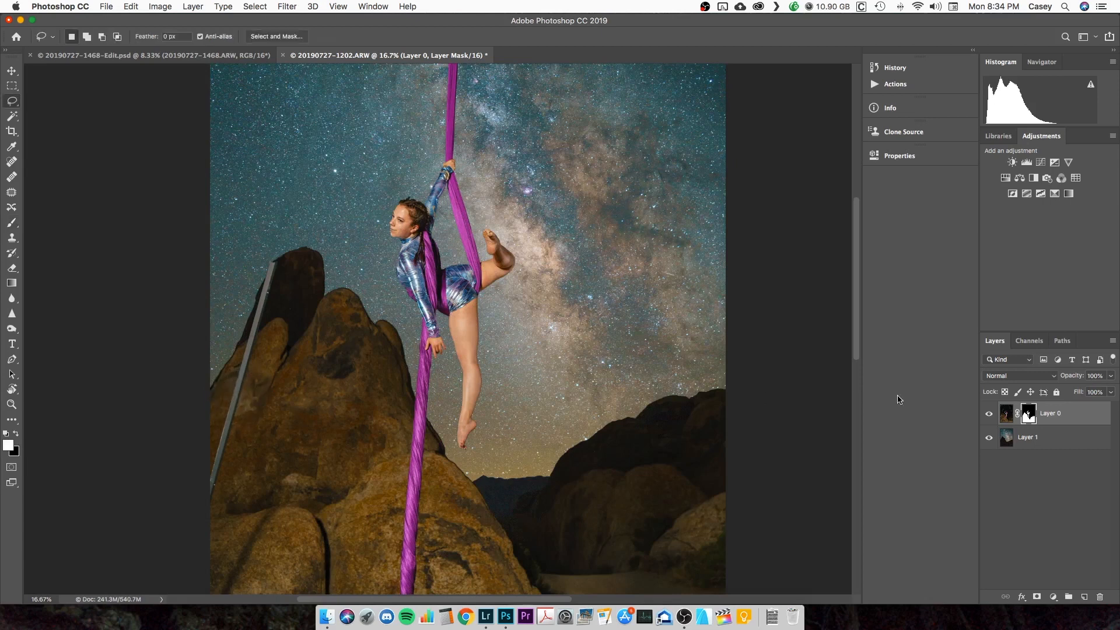
click(1005, 413)
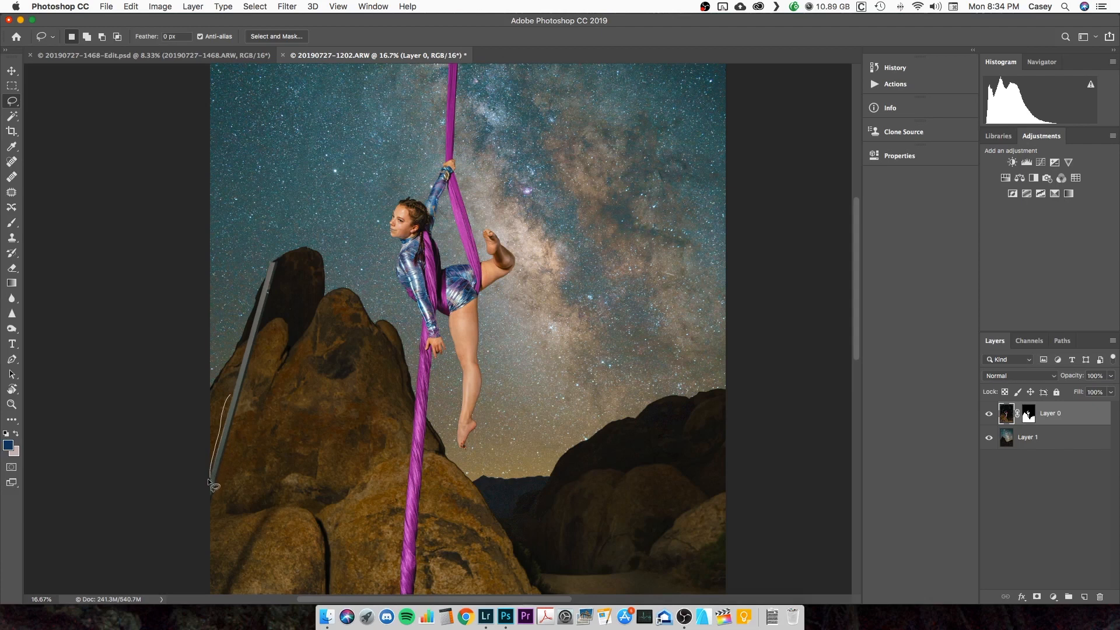
drag(207, 502, 220, 478)
drag(225, 400, 228, 387)
right_click(227, 387)
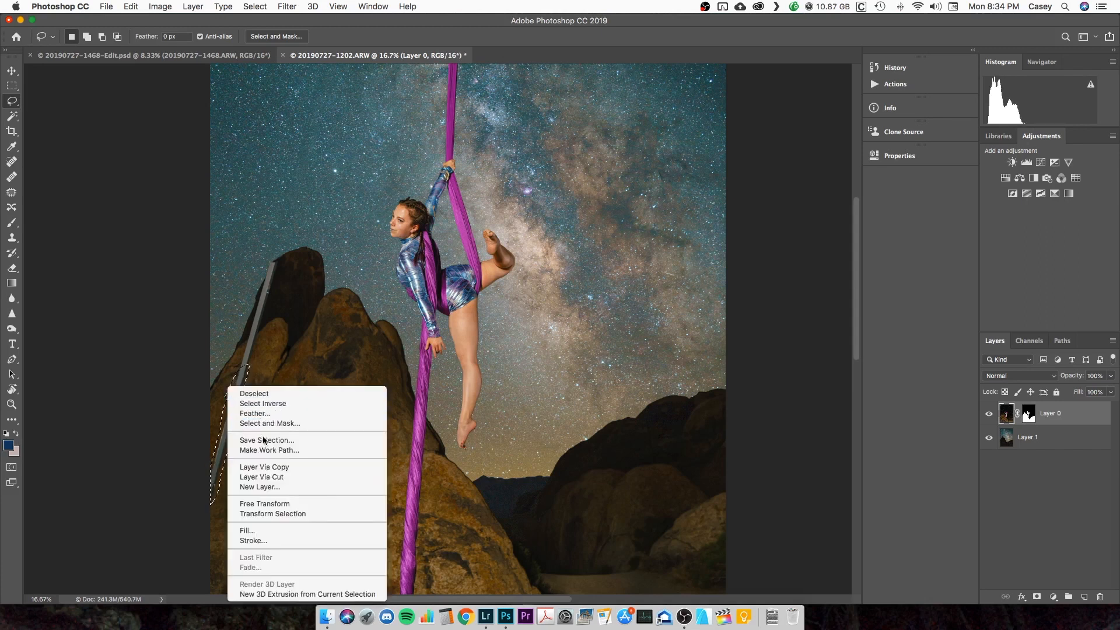
click(256, 531)
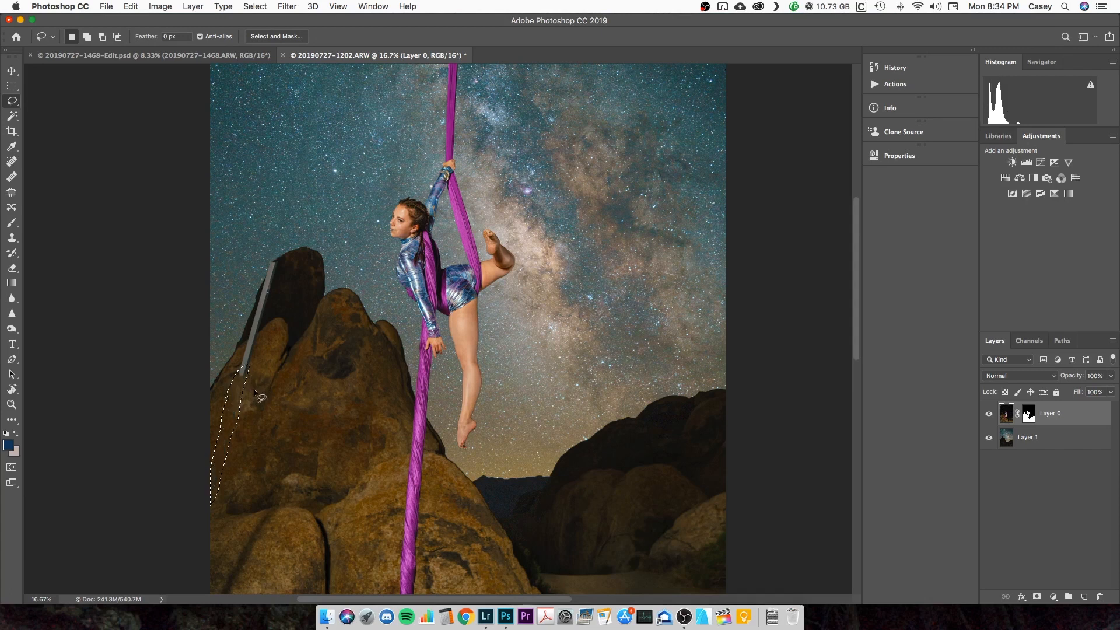
key(cmd+d)
- Clone rock texture over the lower end of the remaining pole with an 80 px Clone Stamp at 60% opacity
key(s)
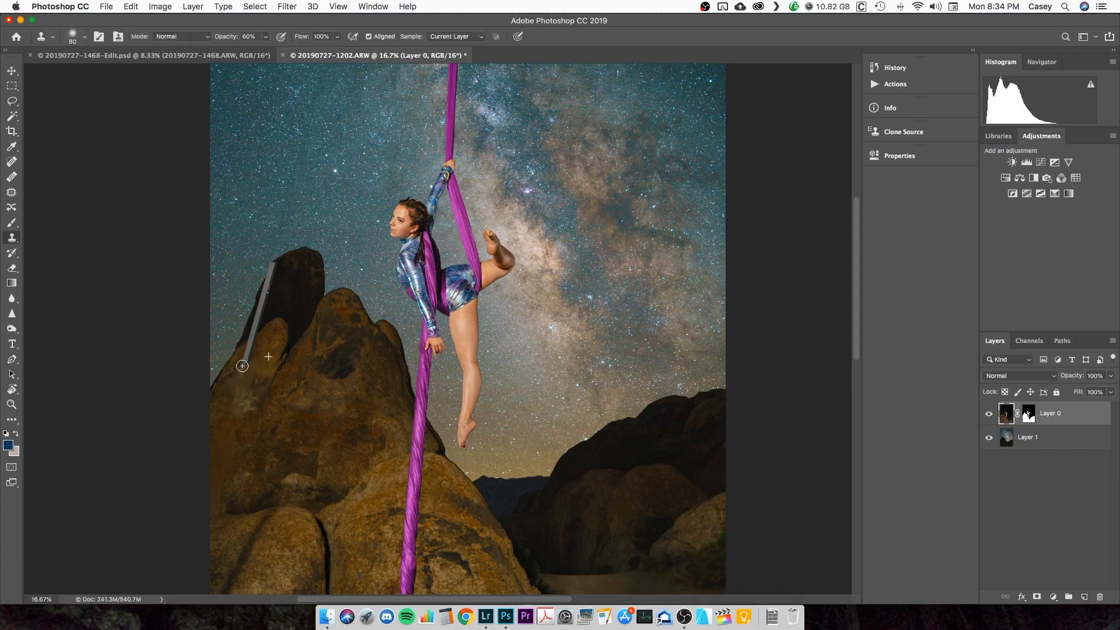
scroll(247, 364, up, 2)
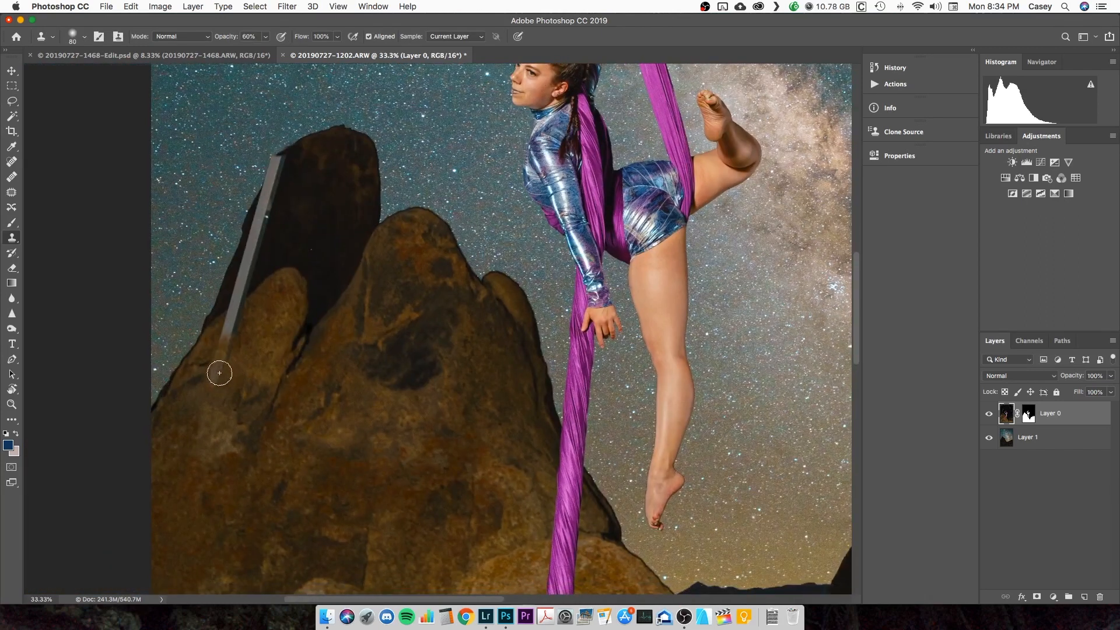
mouse_move(236, 302)
mouse_down()
mouse_move(227, 312)
mouse_move(244, 297)
mouse_up()
alt+click(246, 293)
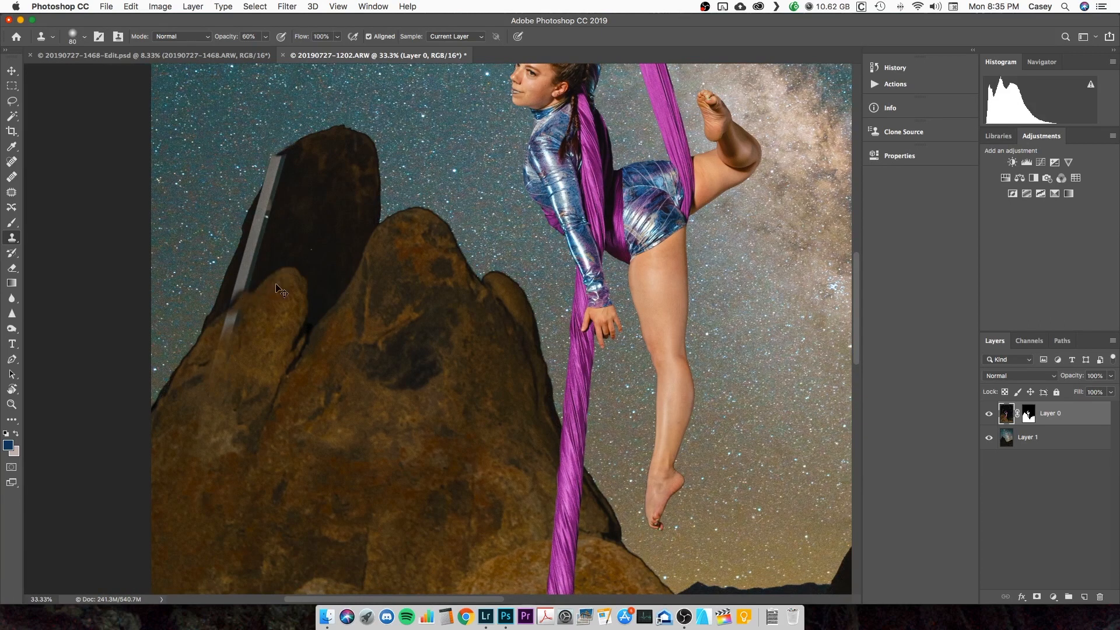
- Undo the last clone strokes and clone rock texture over the pole's lower end with the Clone Stamp at 100% opacity
key(super+z)
key(super+z)
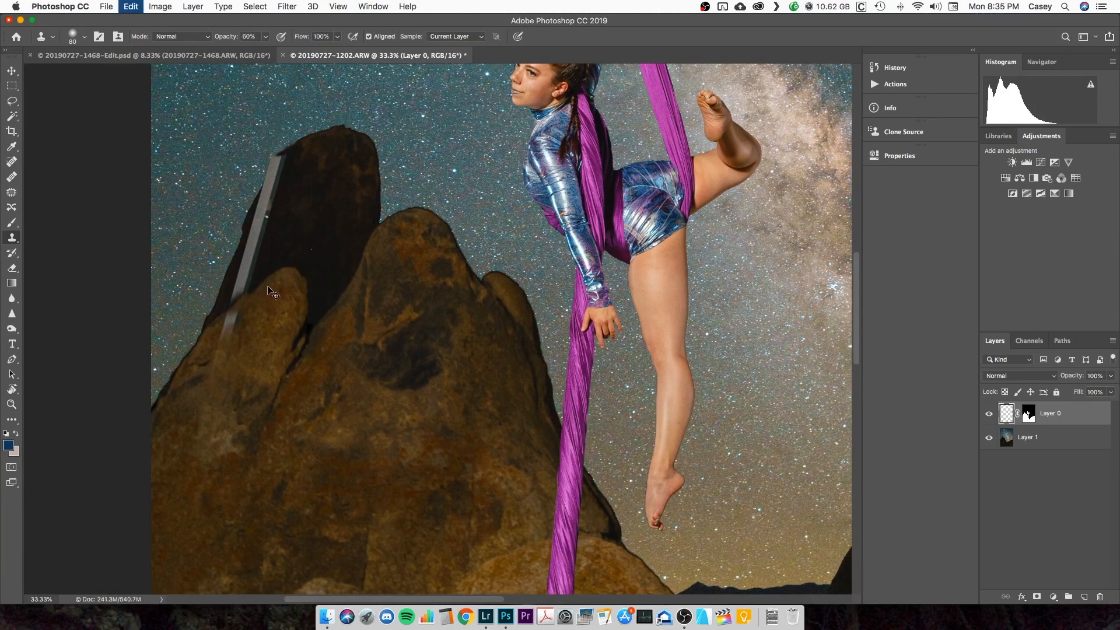
key(super+z)
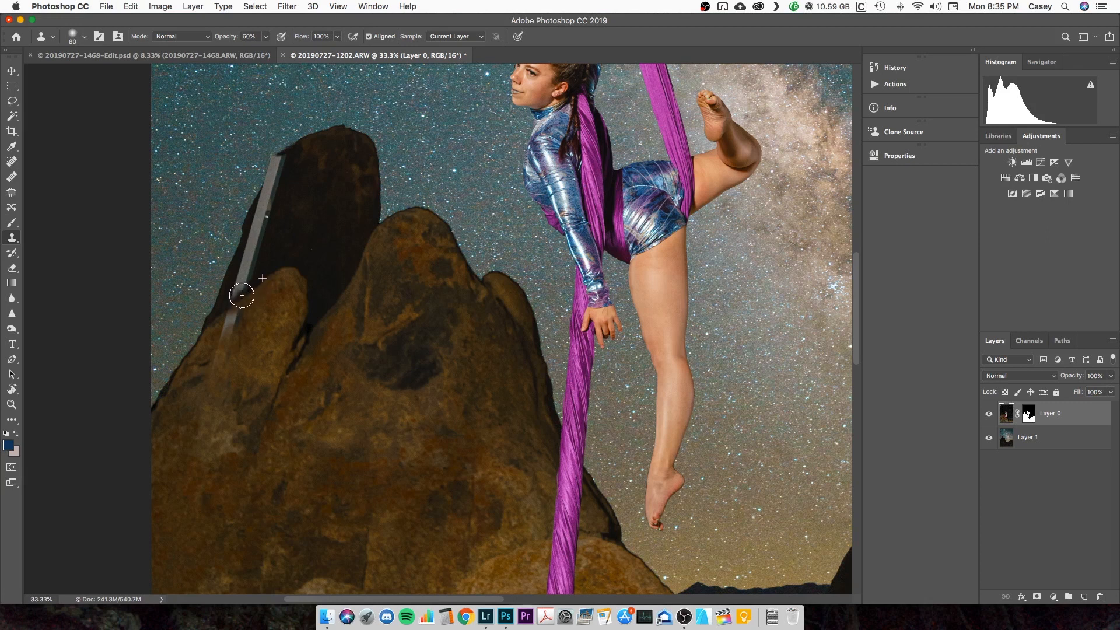
mouse_move(229, 306)
mouse_down()
mouse_move(251, 264)
mouse_move(240, 285)
mouse_move(268, 259)
mouse_move(242, 282)
mouse_move(274, 230)
mouse_up()
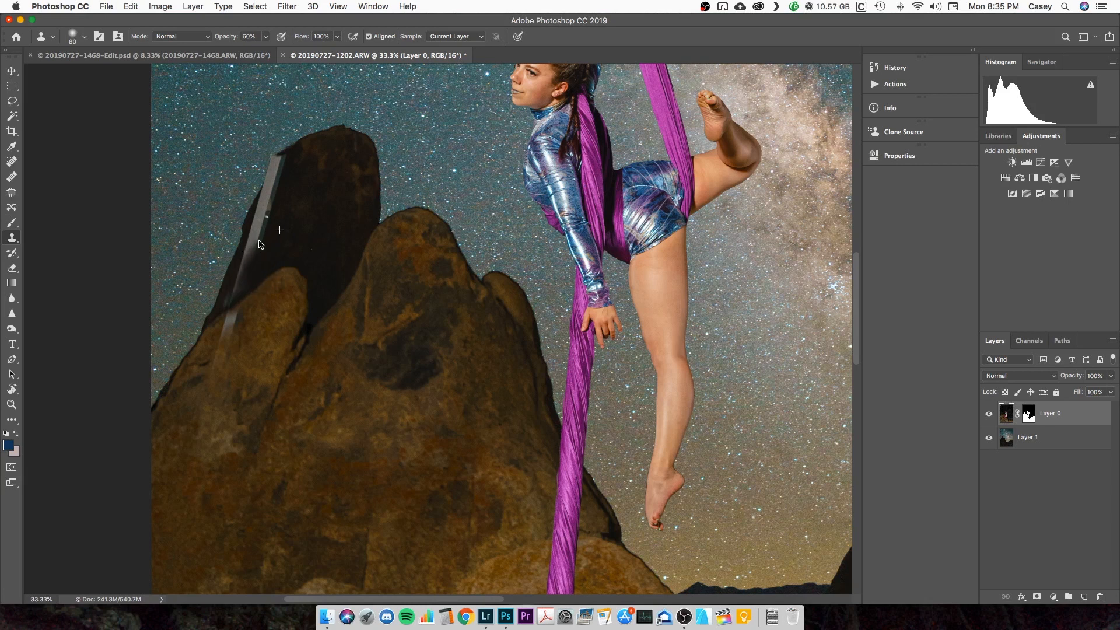
click(266, 37)
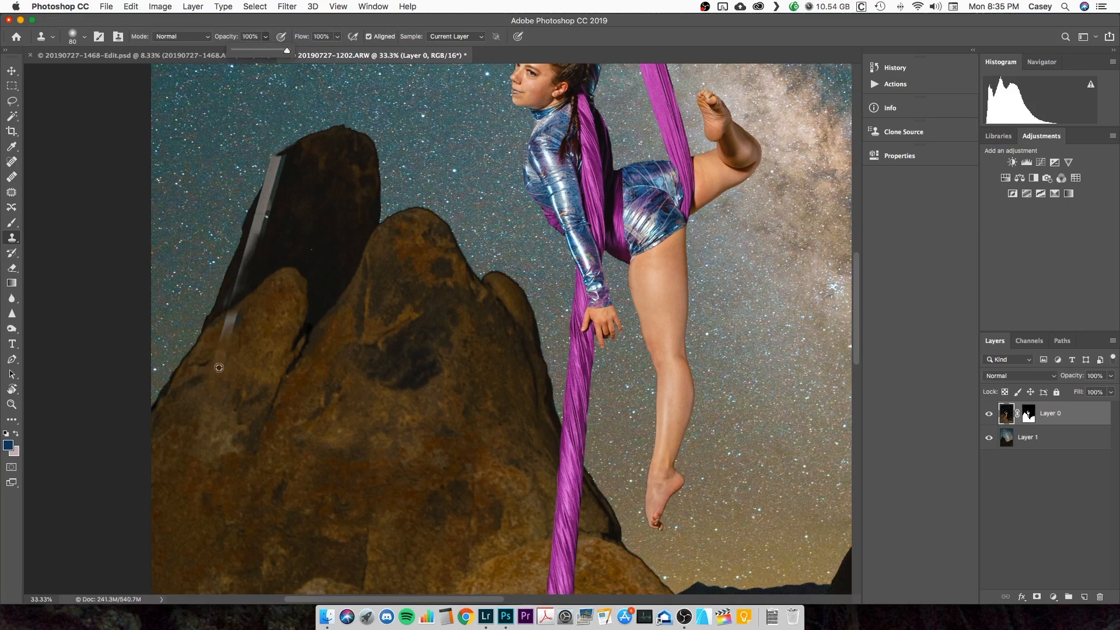
mouse_move(257, 325)
mouse_down()
mouse_move(230, 323)
mouse_move(245, 358)
mouse_move(223, 318)
mouse_up()
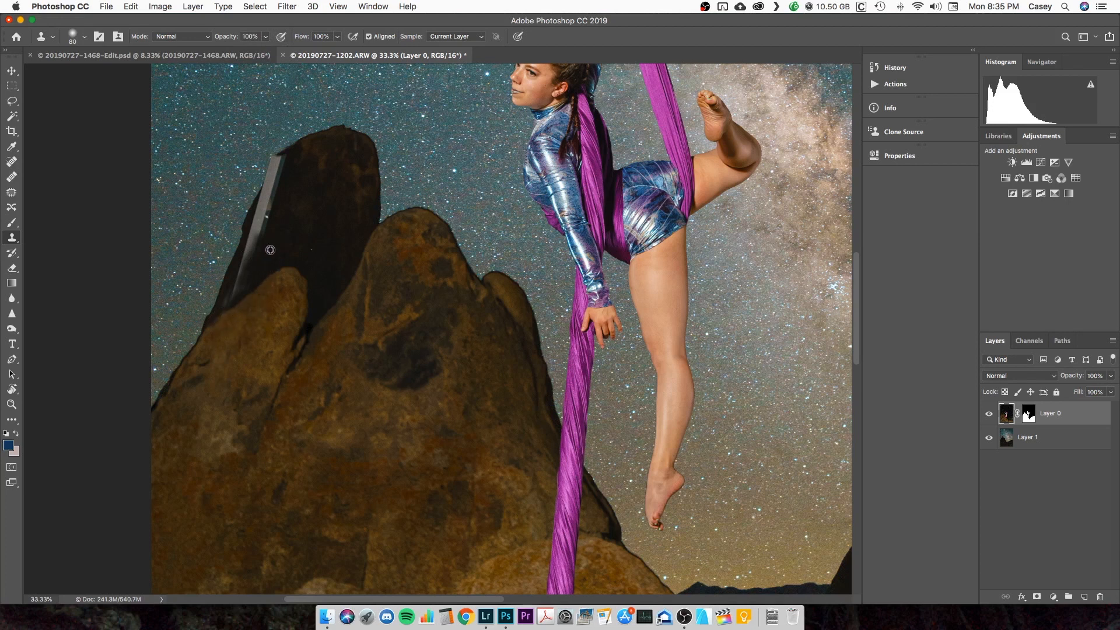
- Clone dark rock texture over the rest of the pole, up to the top of the rear left rock
alt+click(270, 250)
mouse_move(250, 271)
mouse_down()
mouse_move(228, 297)
mouse_move(269, 220)
mouse_up()
alt+click(290, 227)
alt+click(278, 243)
mouse_move(256, 258)
mouse_down()
mouse_move(242, 270)
mouse_move(255, 260)
mouse_up()
mouse_move(277, 195)
mouse_down()
mouse_move(262, 217)
mouse_move(277, 182)
mouse_move(301, 179)
mouse_move(275, 178)
mouse_move(282, 157)
mouse_move(263, 223)
mouse_move(271, 210)
mouse_move(273, 196)
mouse_move(246, 246)
mouse_move(265, 205)
mouse_up()
alt+click(298, 180)
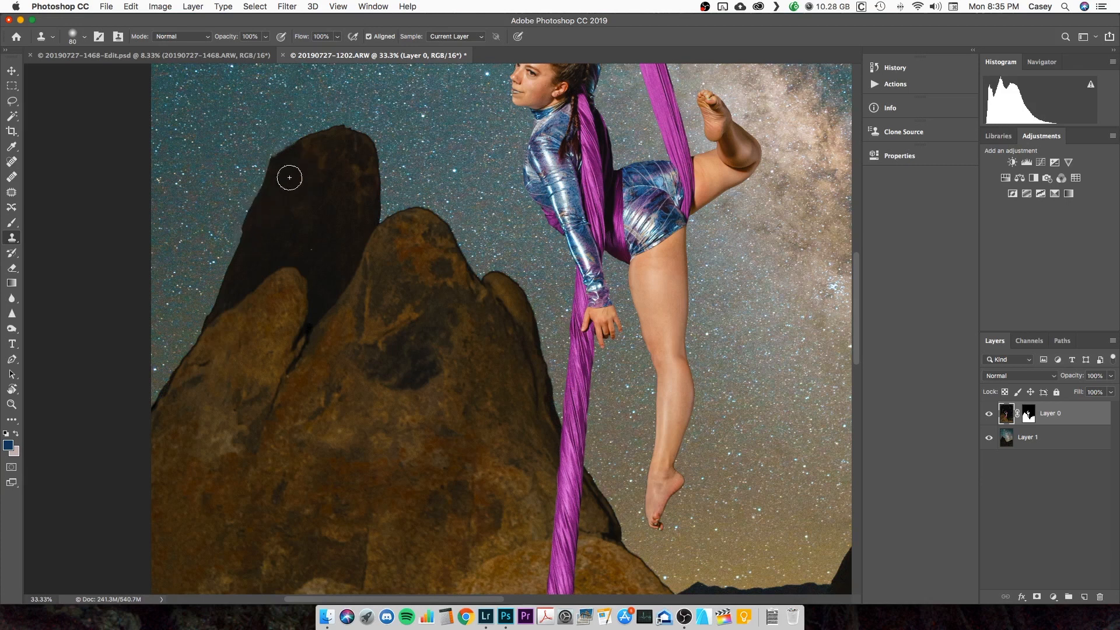
- Lasso the diagonal pole shadow on the lower left boulder, fill the selection with matching rock, and deselect
scroll(303, 271, down, 3)
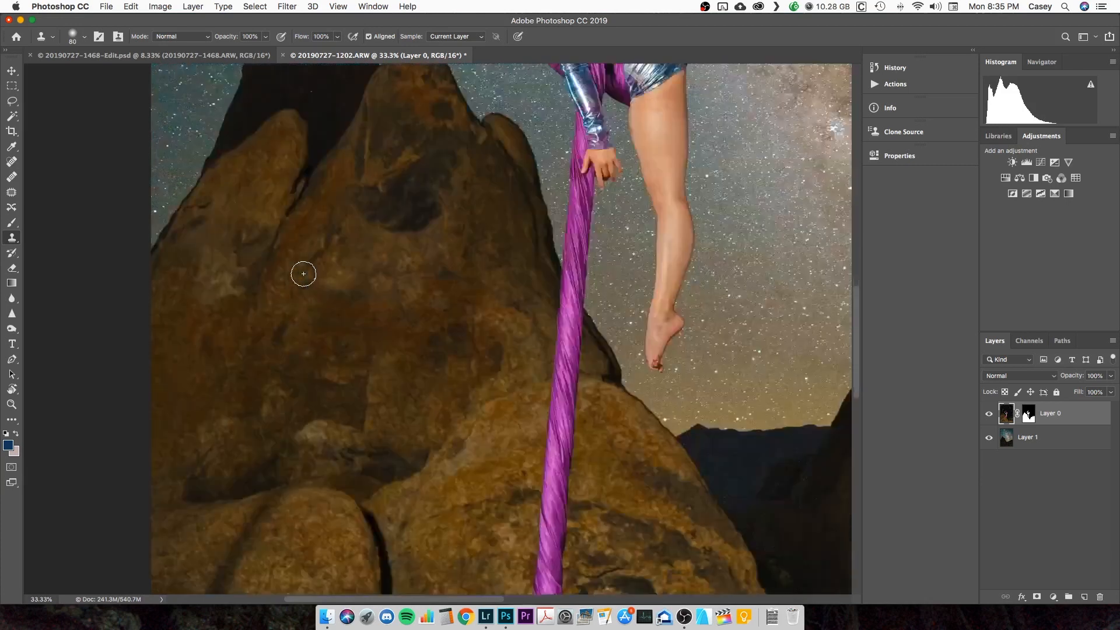
scroll(301, 271, down, 5)
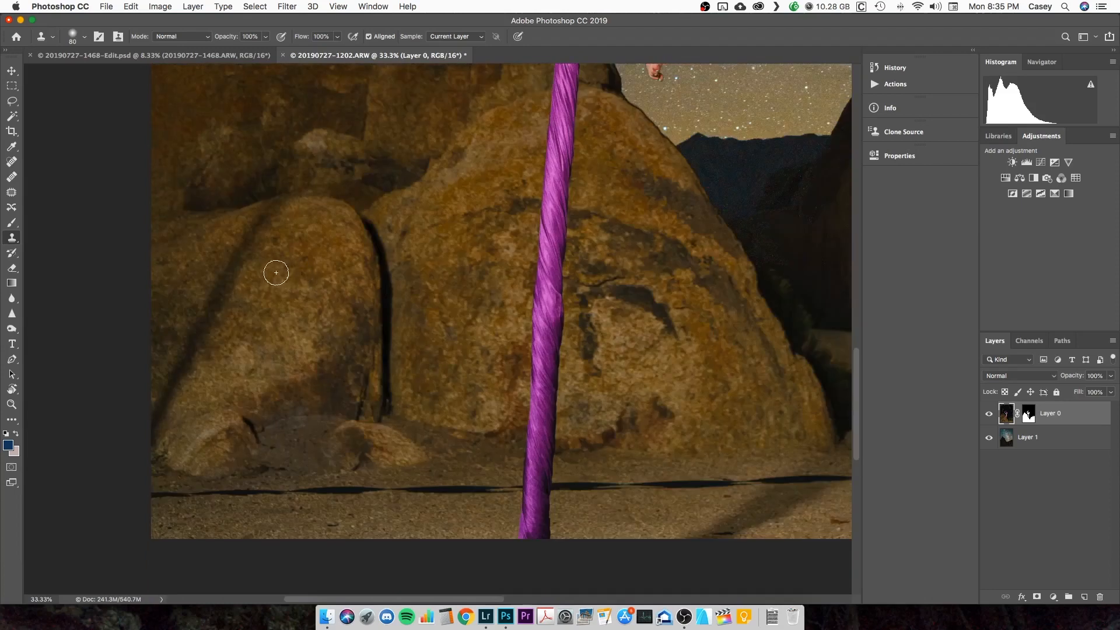
key(l)
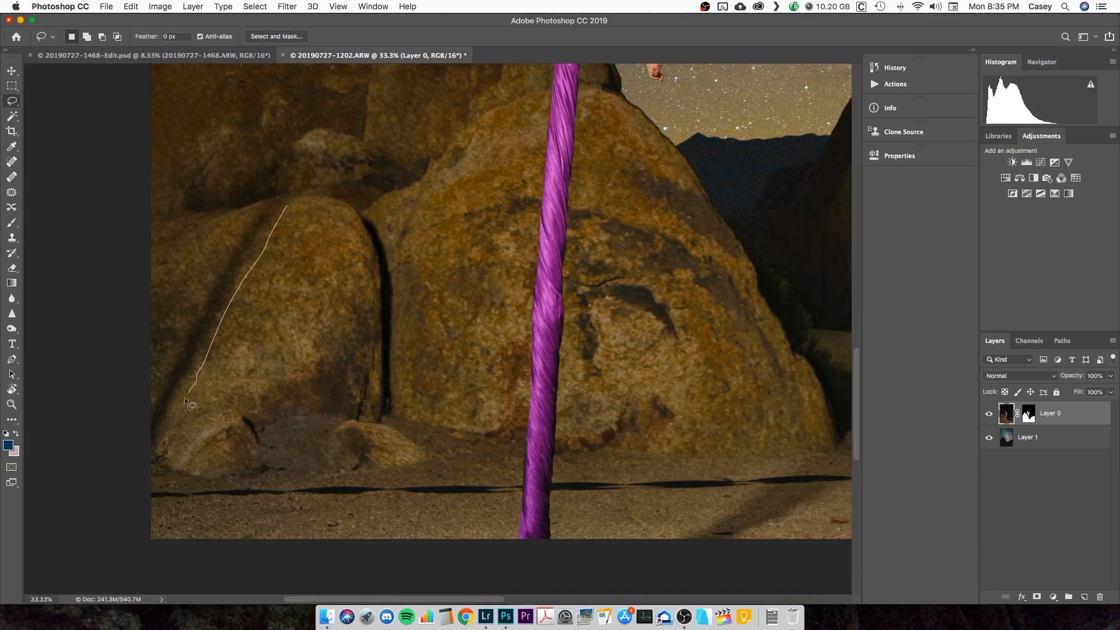
drag(157, 381, 207, 274)
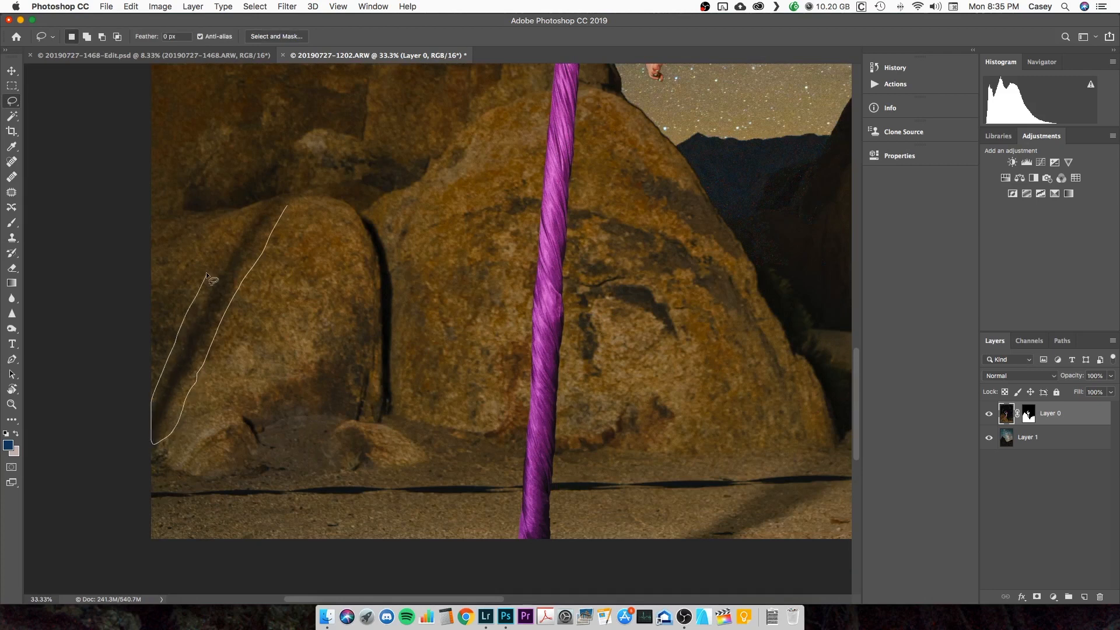
drag(290, 210, 286, 207)
right_click(284, 206)
click(332, 355)
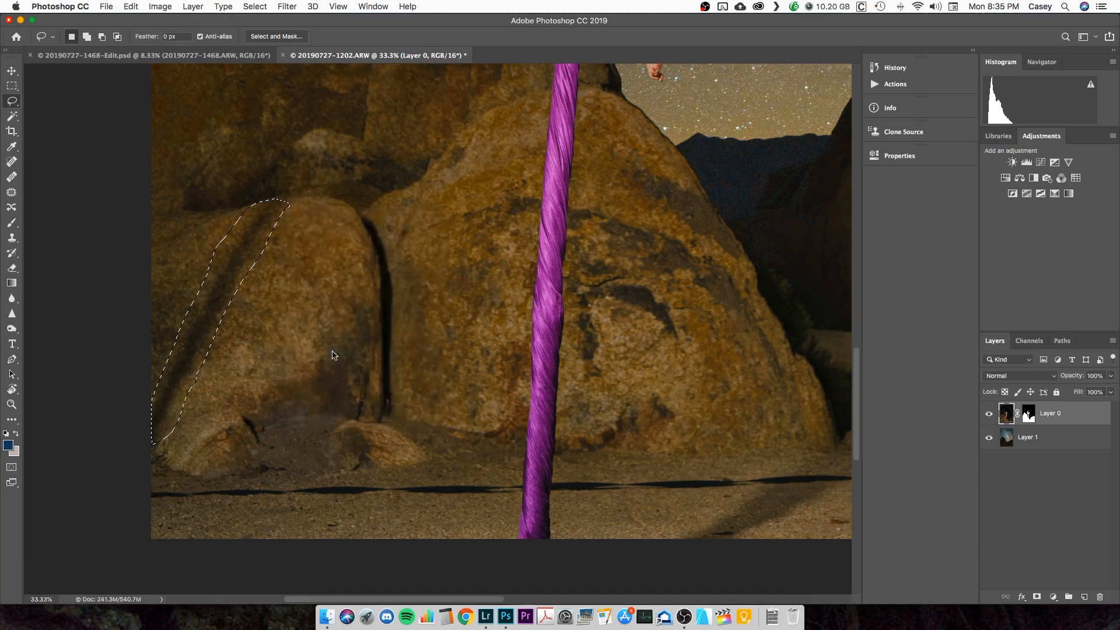
key(Return)
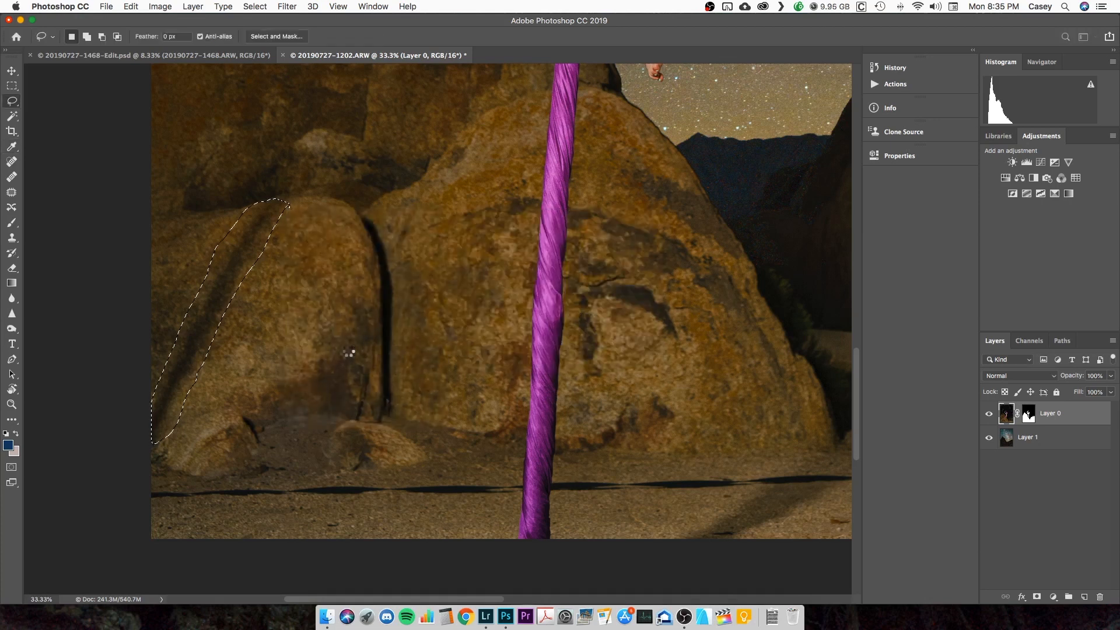
key(super+d)
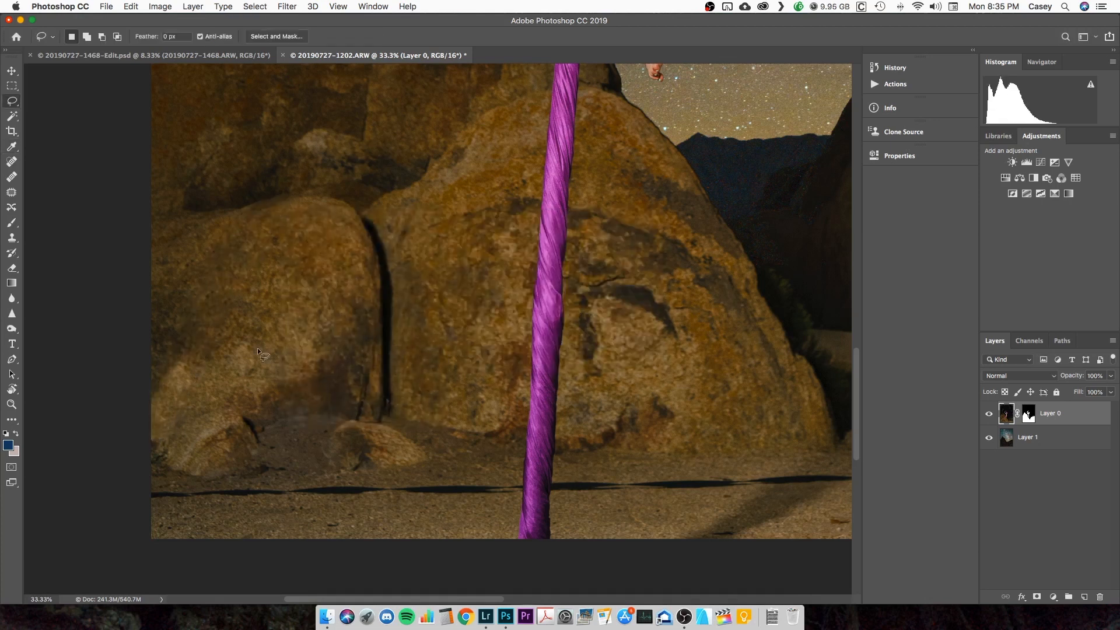
- Clone rock texture over the shadow remnants at the lower left boulder's base, enlarging the Clone Stamp up to 175 px
key(s)
key(bracketright)
key(bracketright)
key(bracketright)
key(bracketright)
key(bracketright)
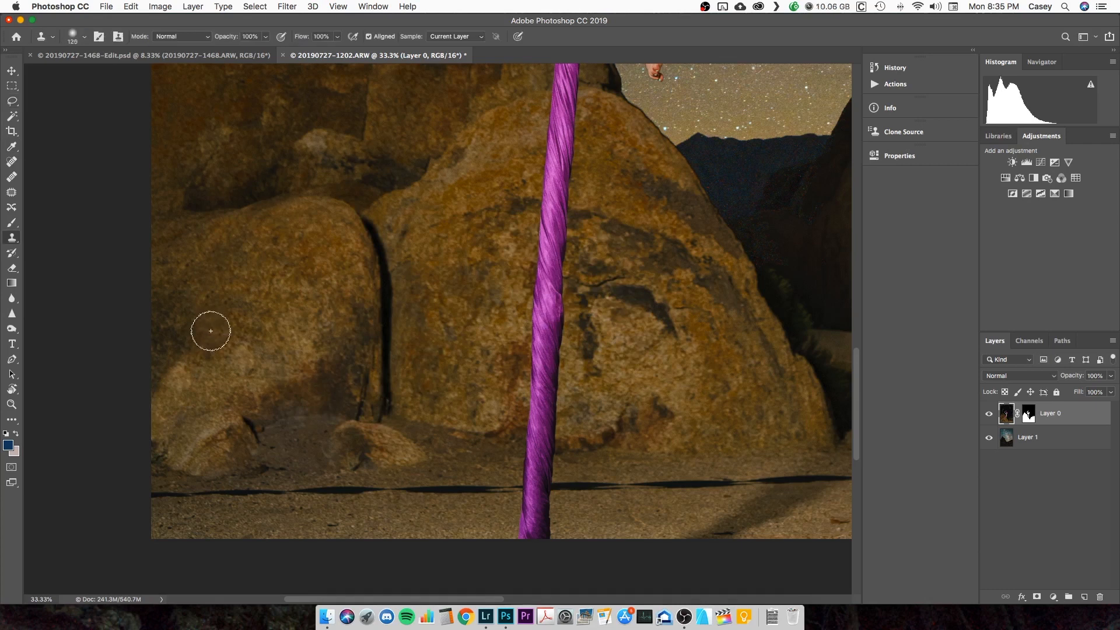
drag(186, 366, 165, 395)
drag(303, 399, 277, 423)
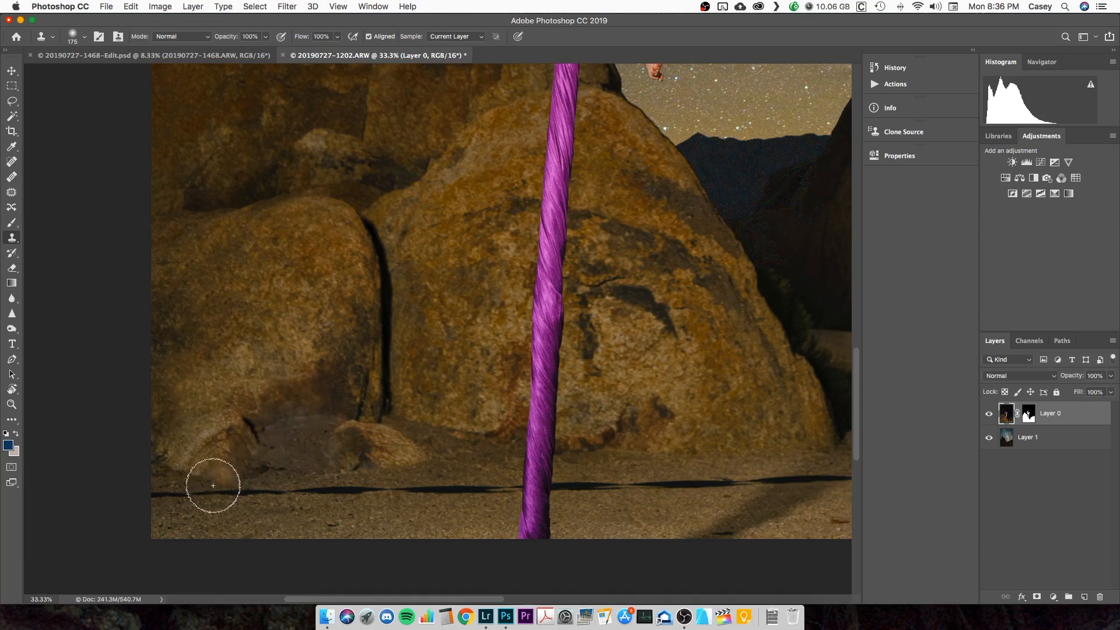
key(bracketleft)
key(bracketleft)
key(bracketleft)
- Lasso the thin dark shadow on the ground left of the silk, apply a Content-Aware fill at 100% opacity, and deselect
key(l)
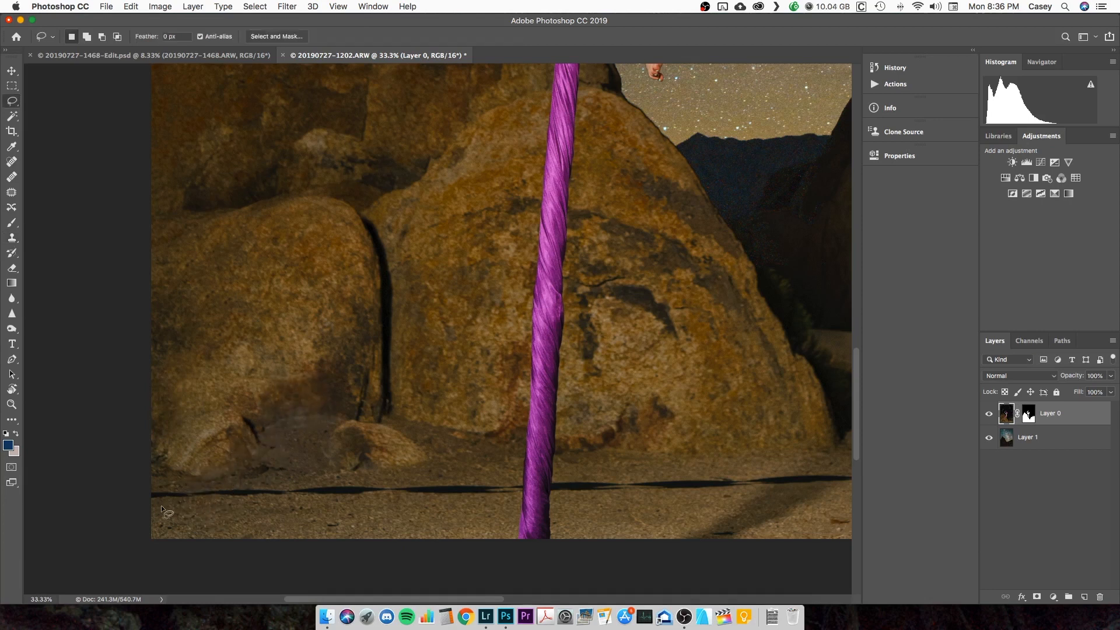
drag(165, 505, 516, 500)
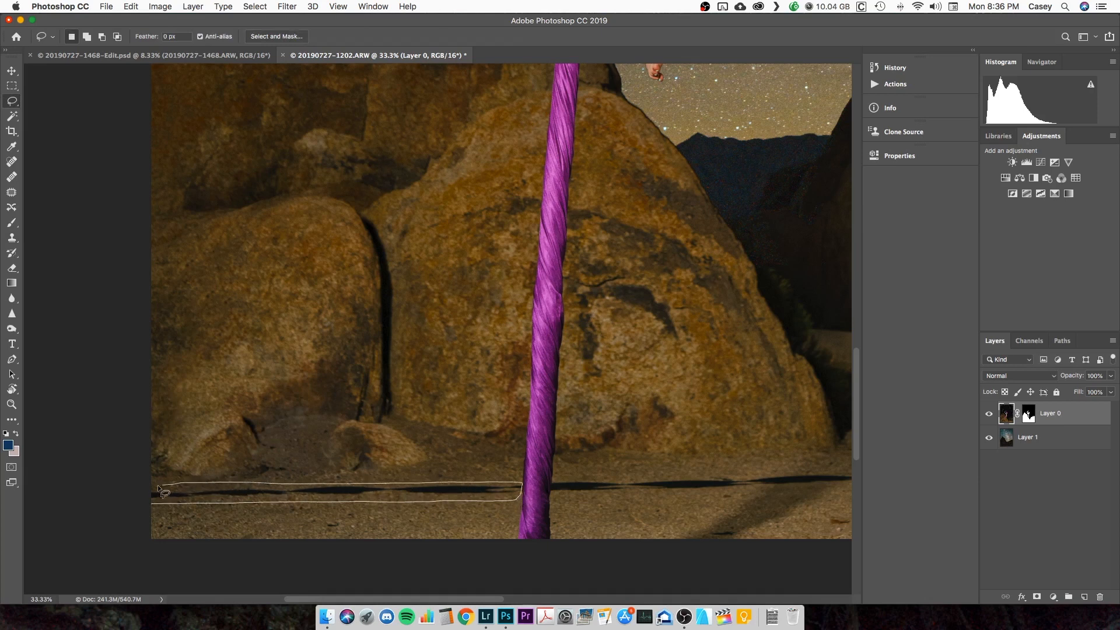
drag(159, 487, 162, 494)
right_click(185, 499)
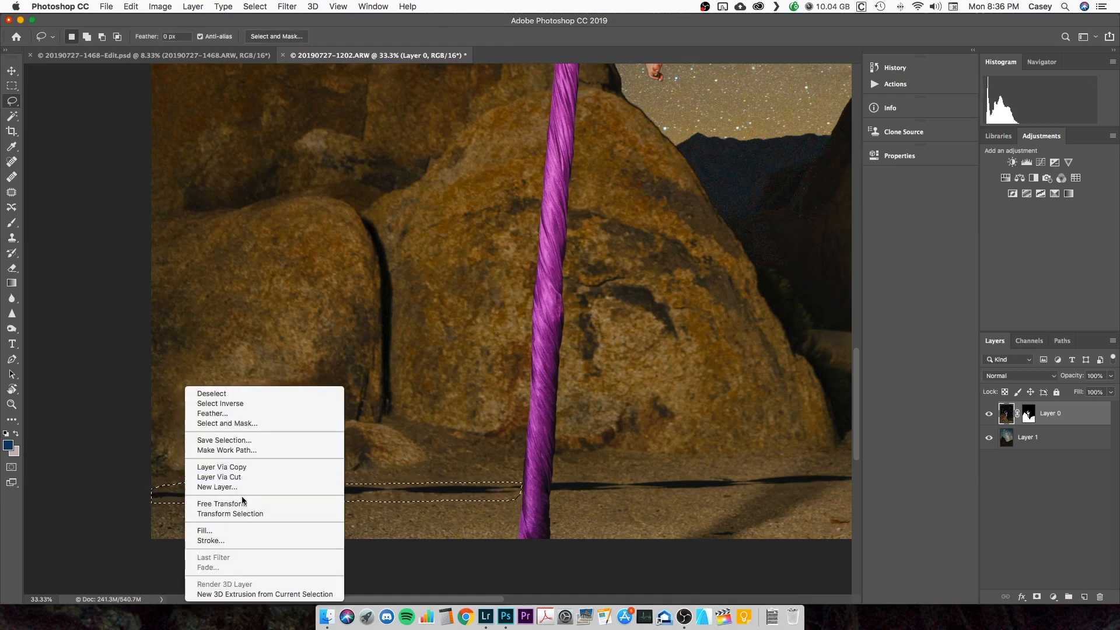
click(238, 530)
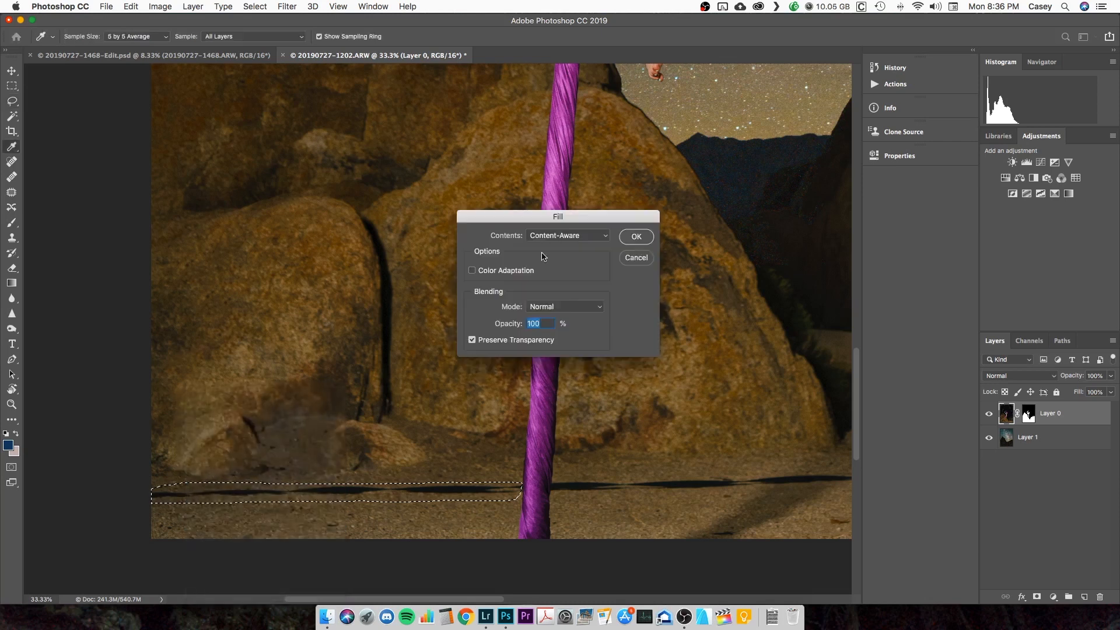
click(637, 237)
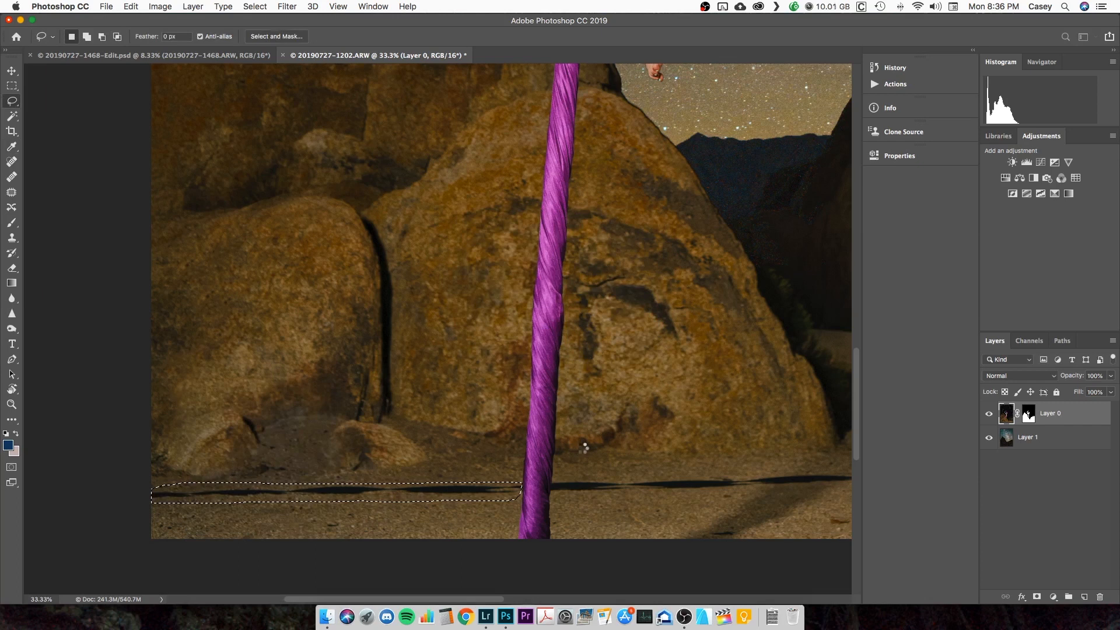
key(super+d)
- Clone sand over the ground shadow just right of the silk with the 100 px Clone Stamp
key(s)
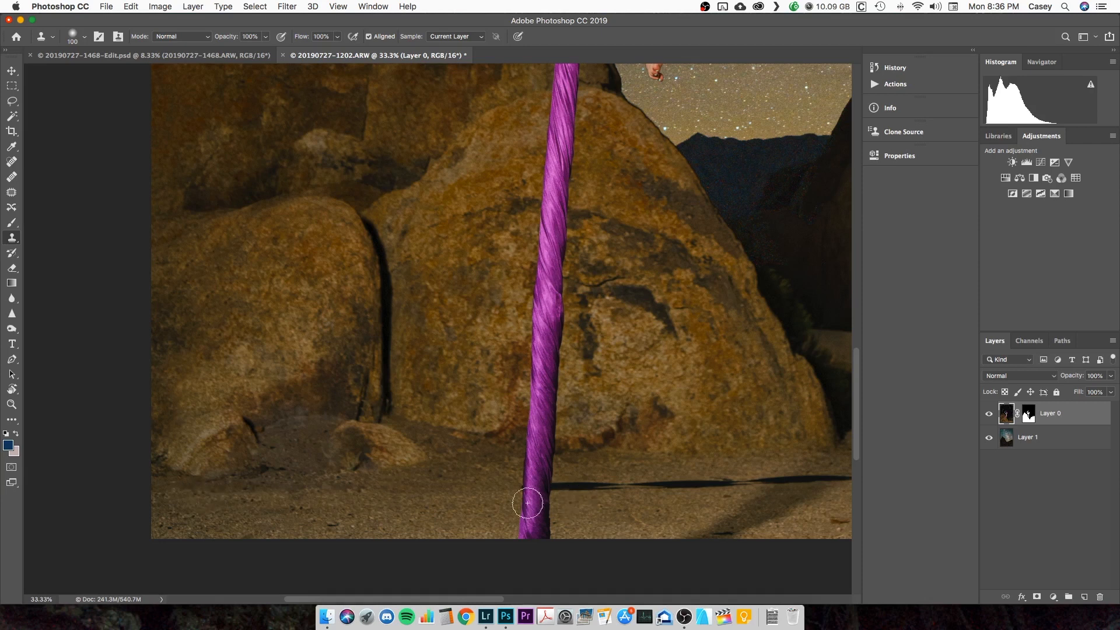
alt+click(572, 504)
mouse_move(551, 486)
mouse_down()
mouse_move(615, 483)
mouse_move(596, 487)
mouse_move(600, 498)
mouse_move(559, 488)
mouse_up()
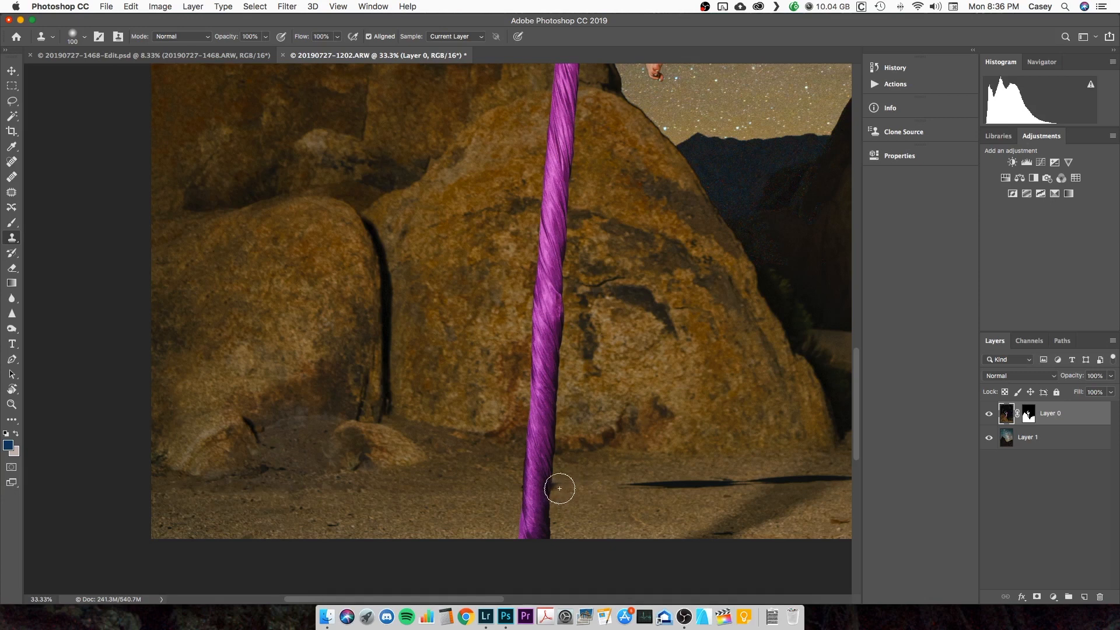
alt+click(630, 501)
drag(630, 488, 720, 482)
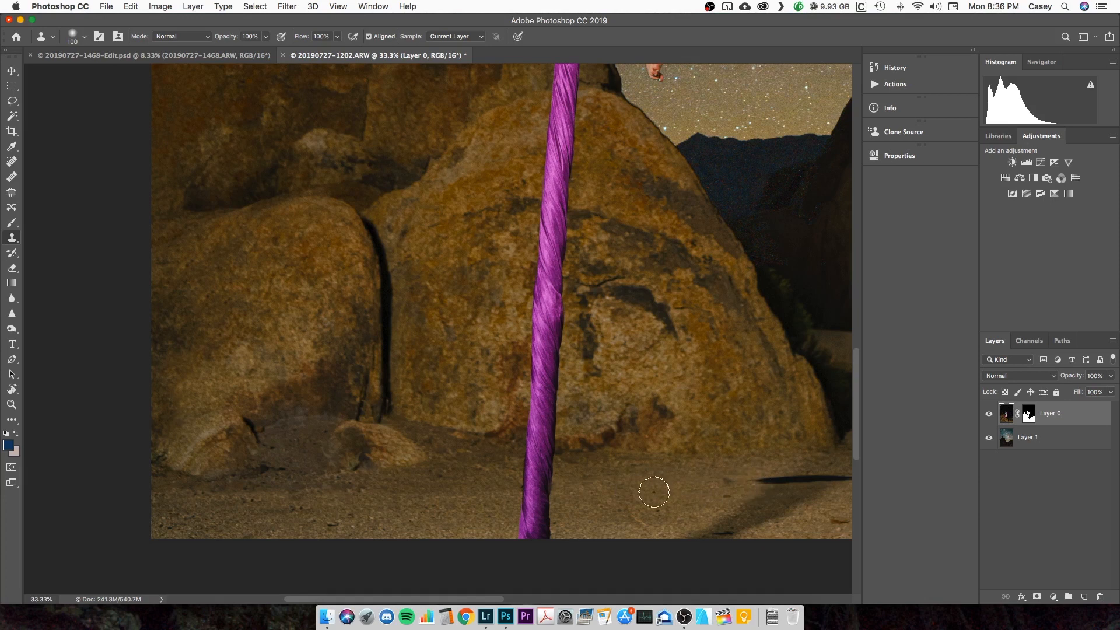
- Outline most of the remaining ground shadow on the photo's right side and try to remove it with Content-Aware Move in Extend mode
scroll(645, 490, right, 10)
scroll(375, 493, down, 5)
scroll(375, 493, left, 2)
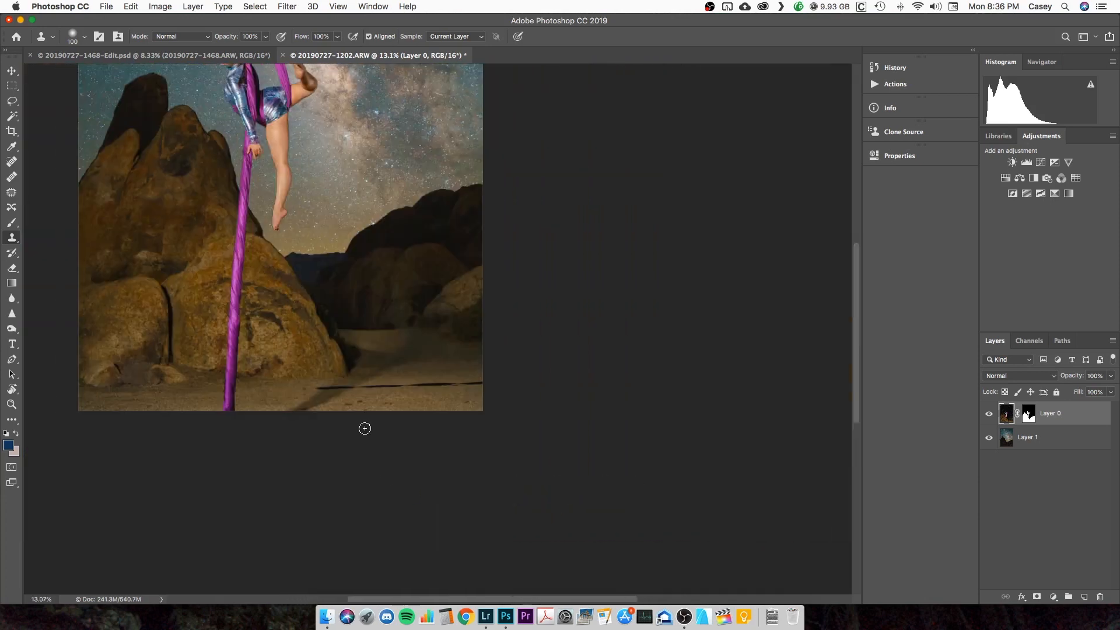
scroll(365, 429, up, 5)
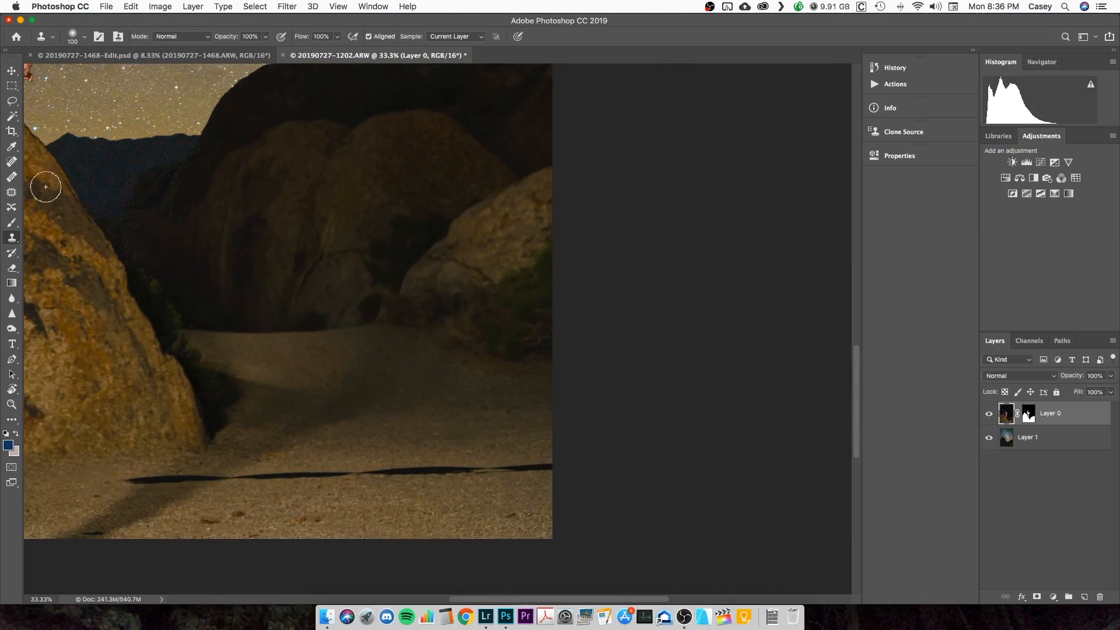
click(11, 207)
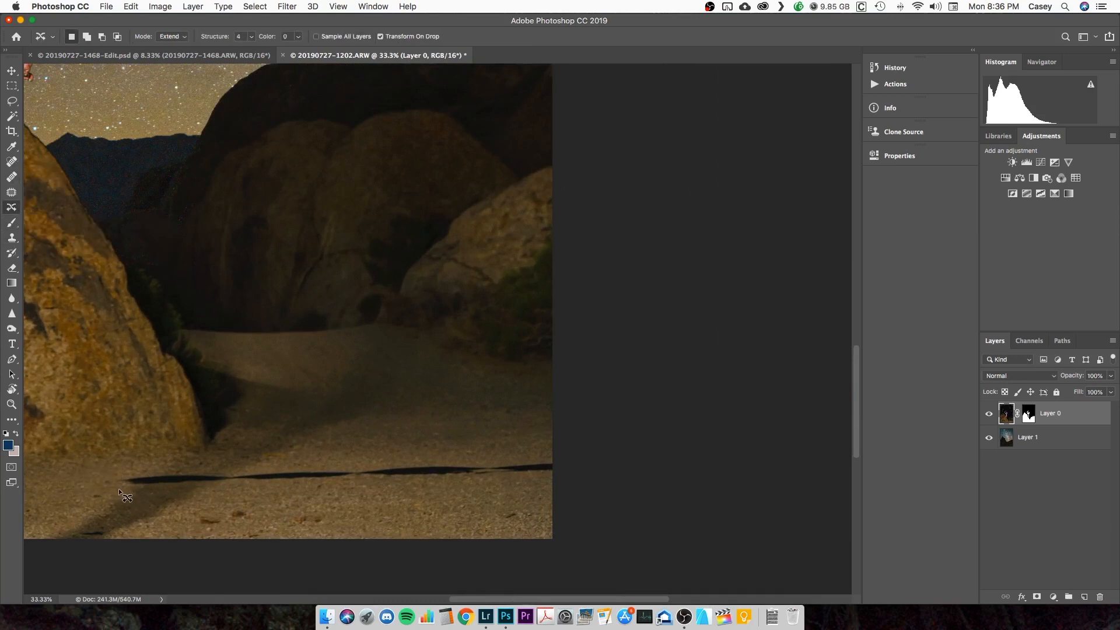
mouse_move(122, 487)
mouse_down()
mouse_move(480, 472)
mouse_move(225, 467)
mouse_move(128, 474)
mouse_move(125, 487)
mouse_up()
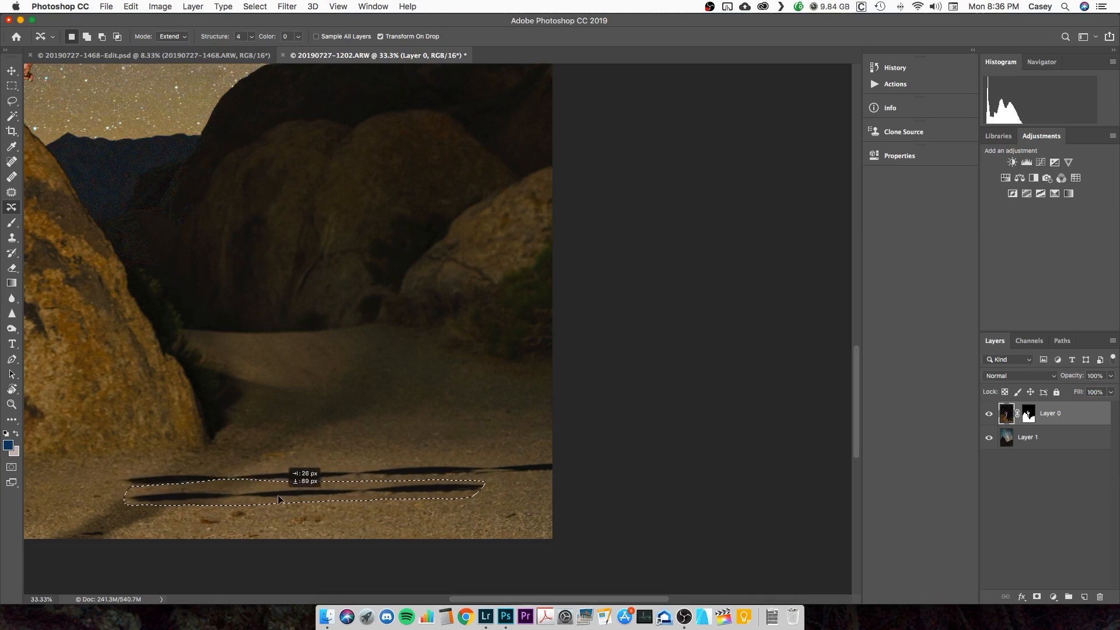
drag(261, 501, 264, 500)
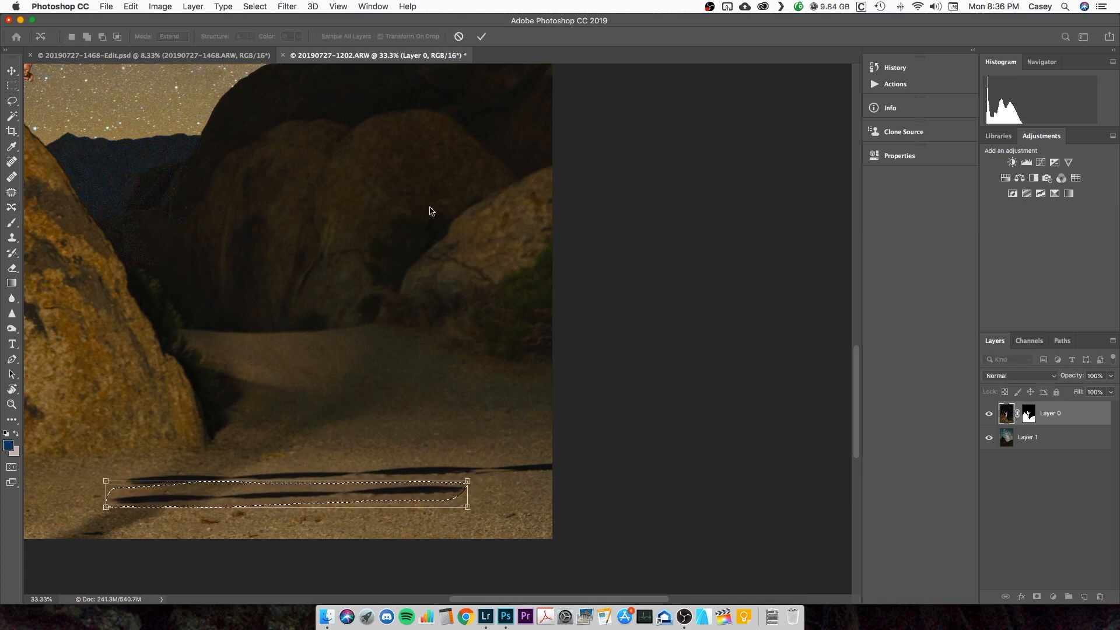
key(Return)
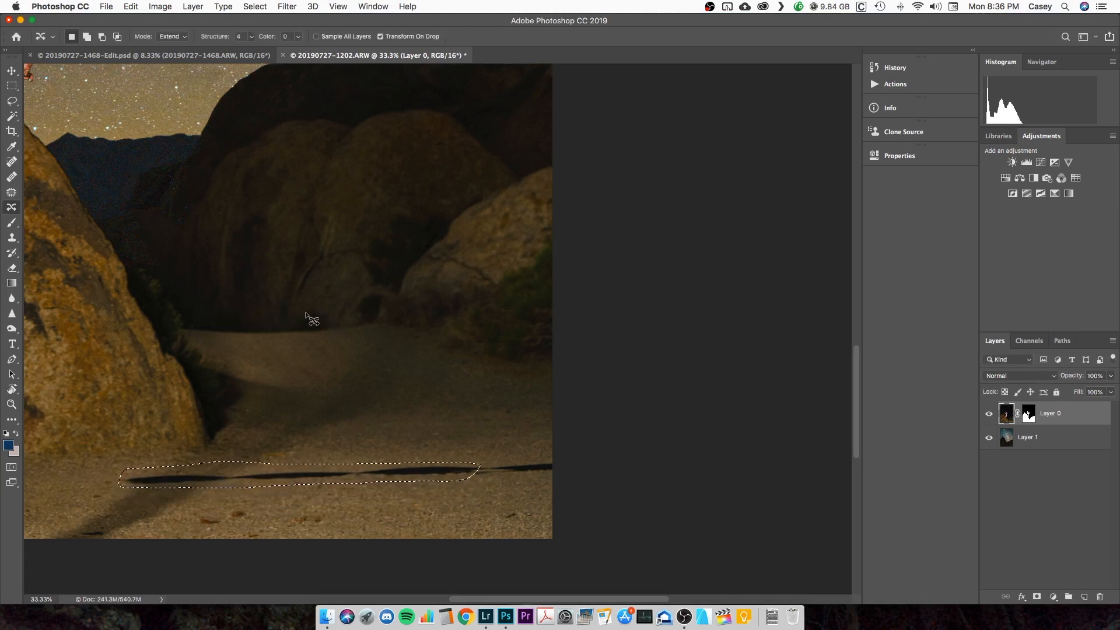
- Patch the outlined ground shadow with clean sand from just below, and patch its remaining end at the photo's right edge likewise
click(10, 104)
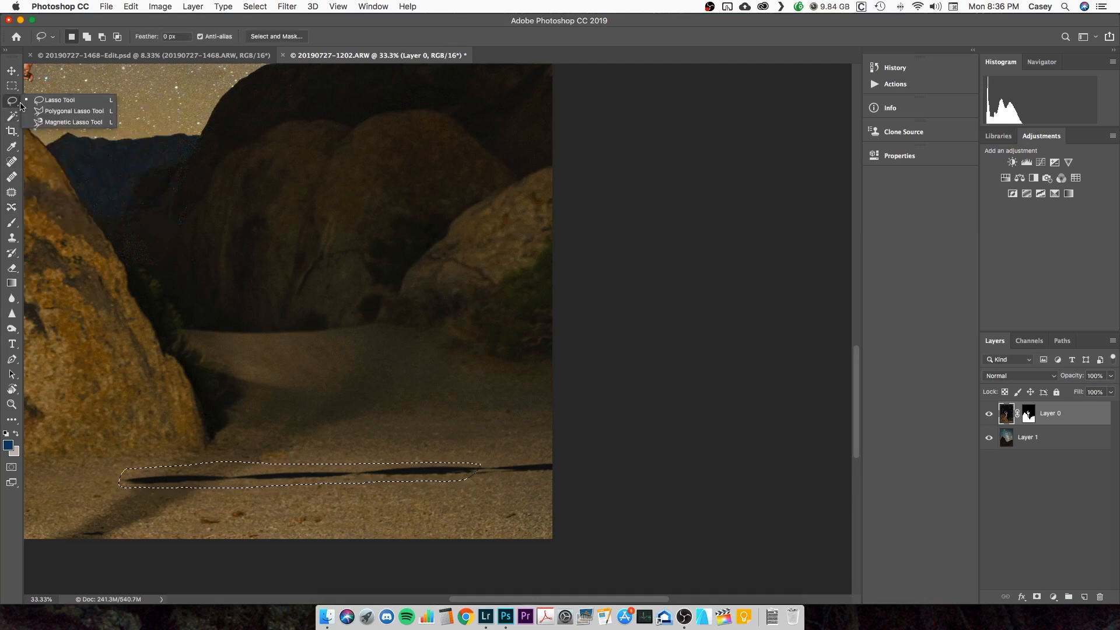
click(64, 106)
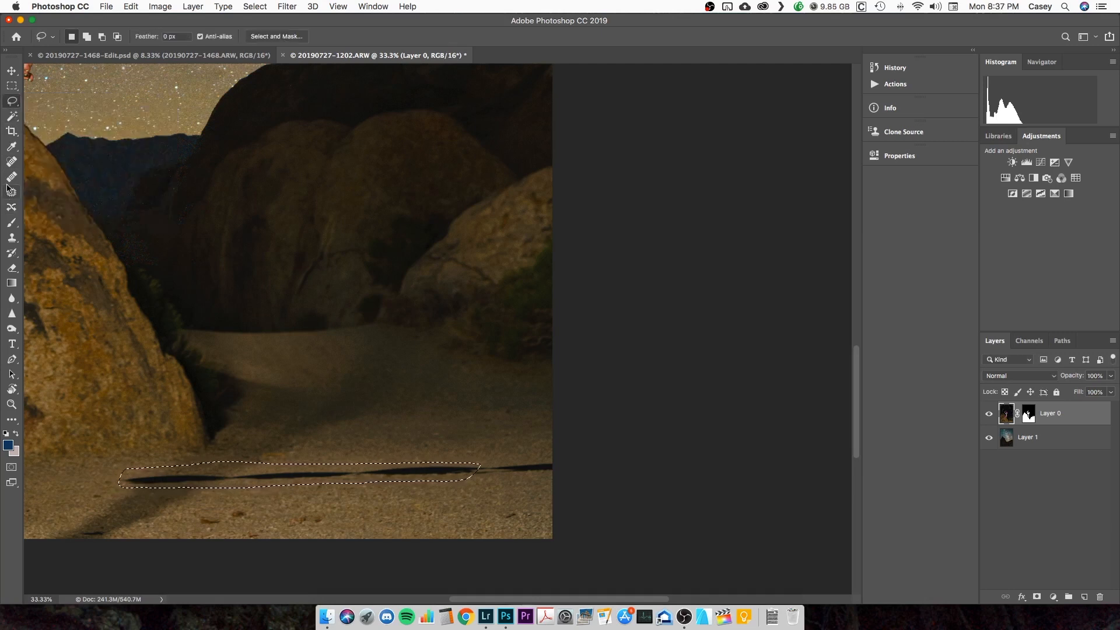
click(10, 193)
right_click(268, 474)
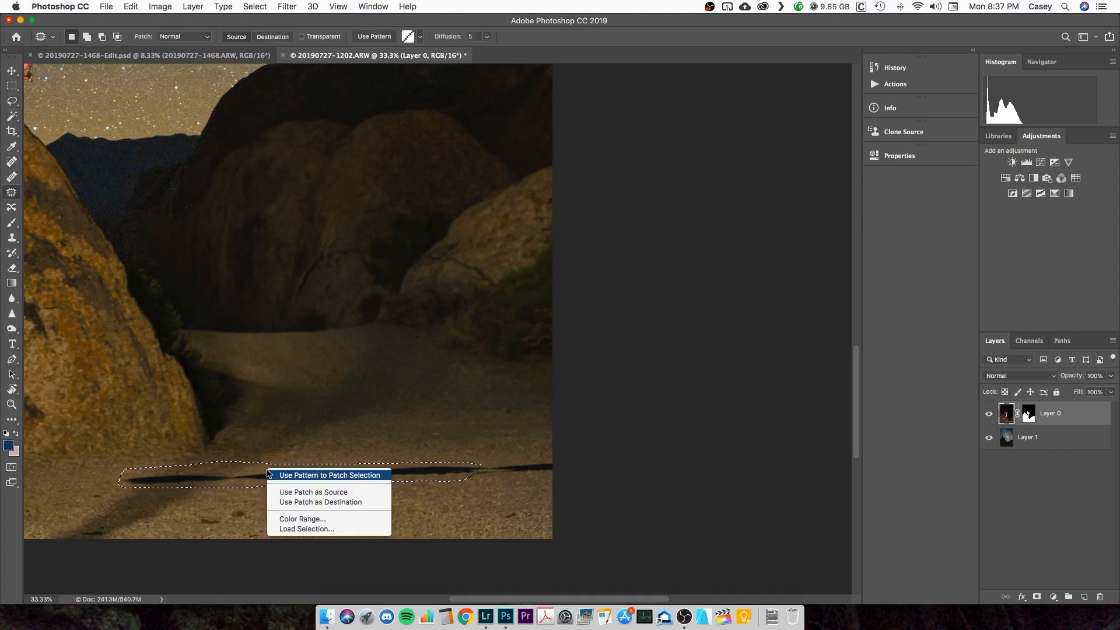
key(Escape)
drag(269, 474, 225, 499)
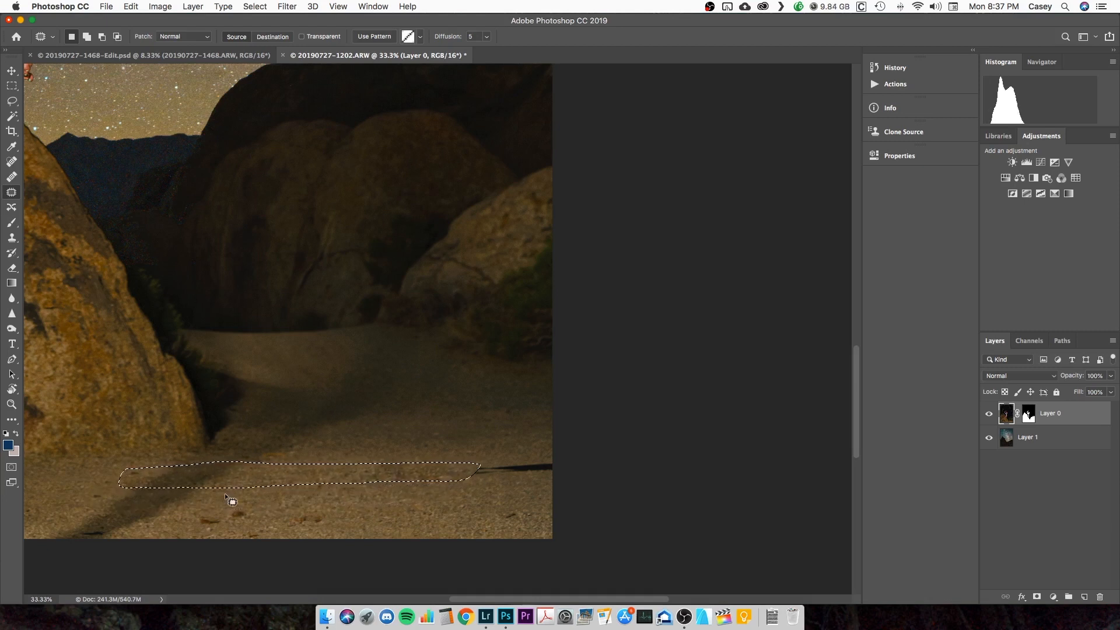
key(super+d)
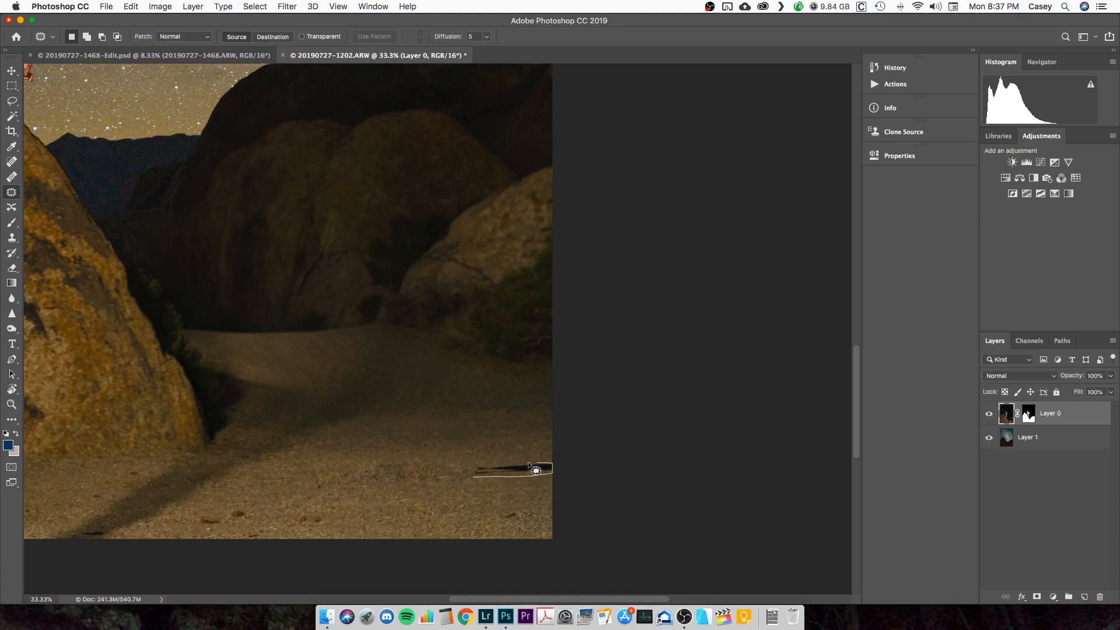
mouse_move(531, 466)
mouse_down()
mouse_move(483, 470)
mouse_move(493, 489)
mouse_up()
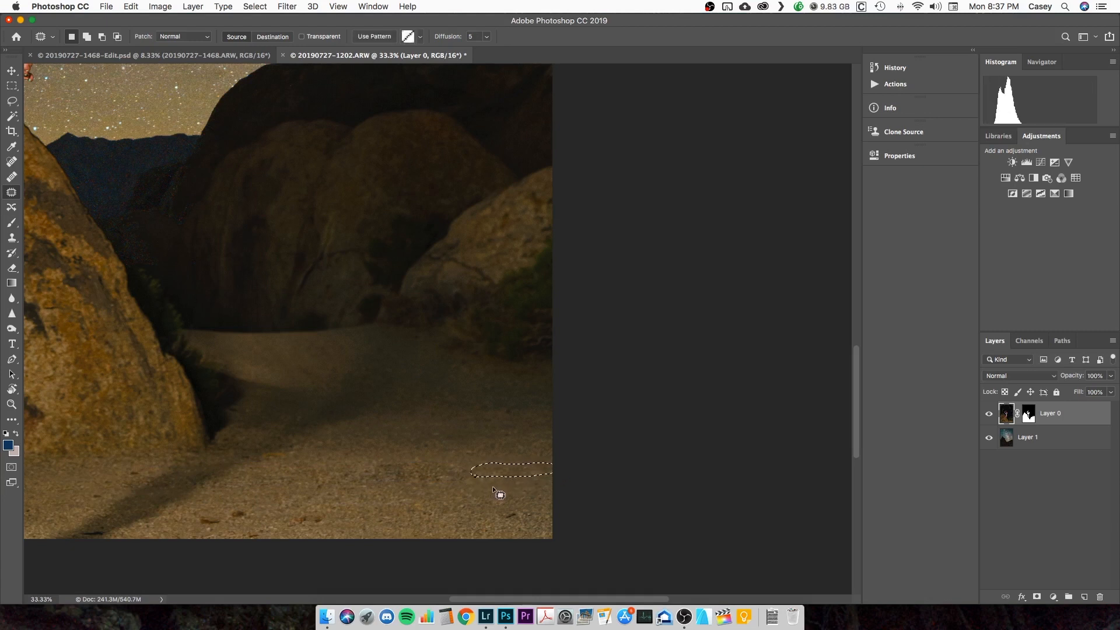
- Clear the selection around the patched sand and check the ground retouching across the whole composite
key(super+d)
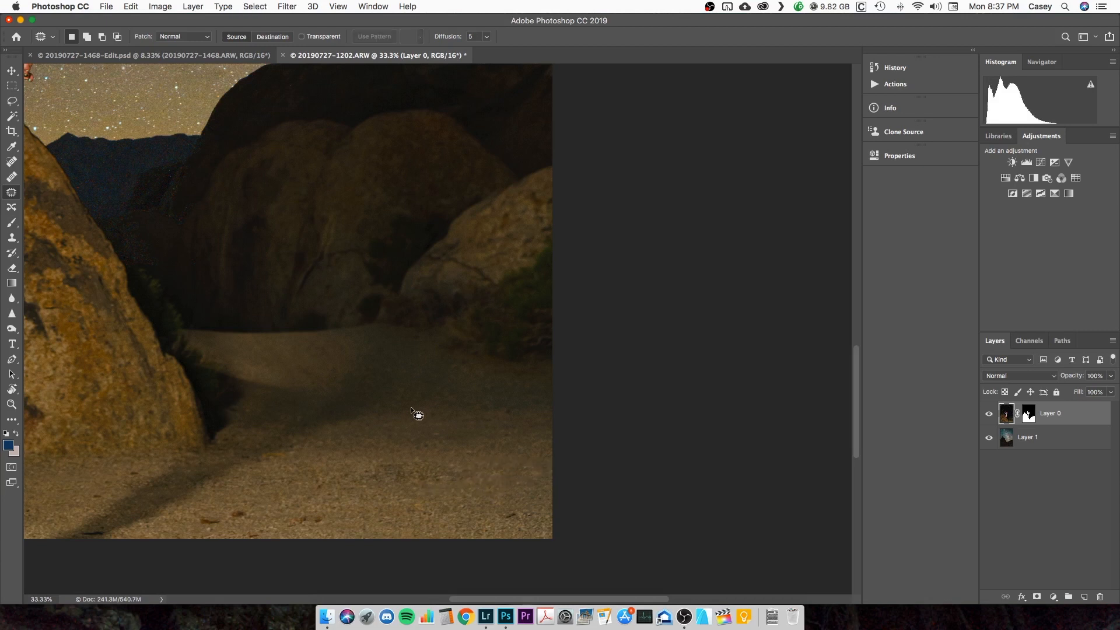
key(super+minus)
key(super+minus)
key(super+minus)
key(super+minus)
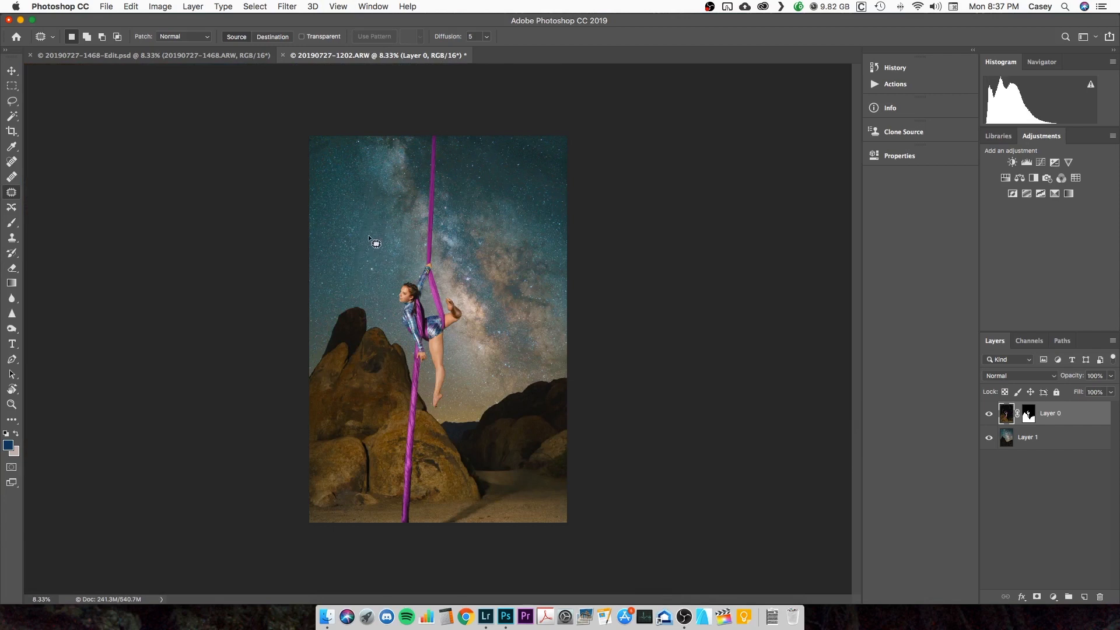
- On Layer 1, patch a narrow slanted strip of sky left of the performer with nearby starry sky, and deselect
key(super+plus)
key(super+plus)
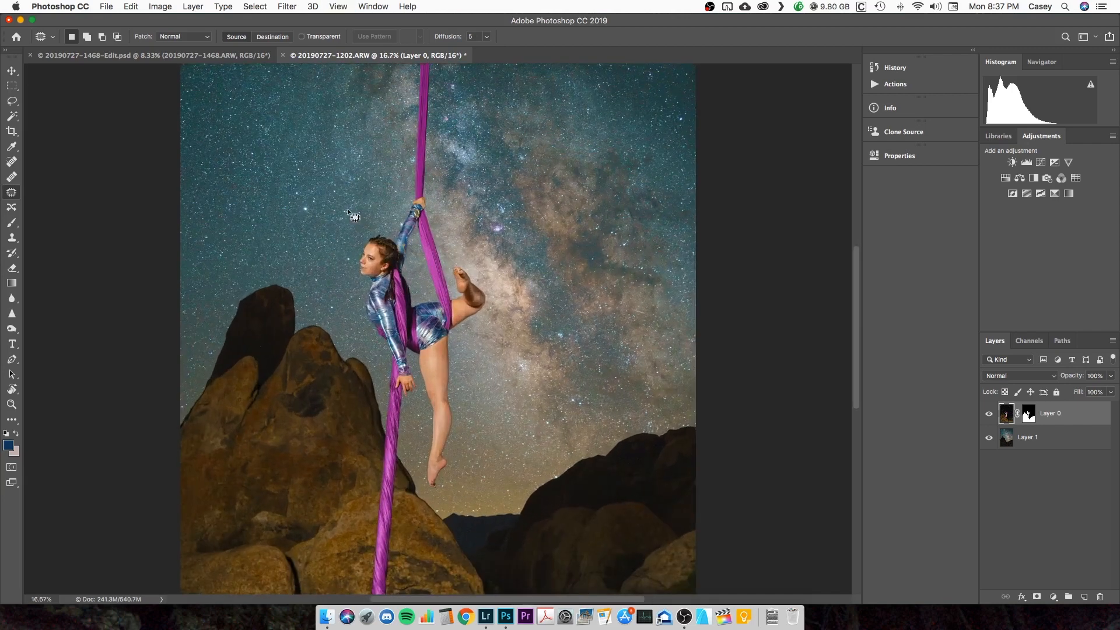
drag(342, 213, 379, 268)
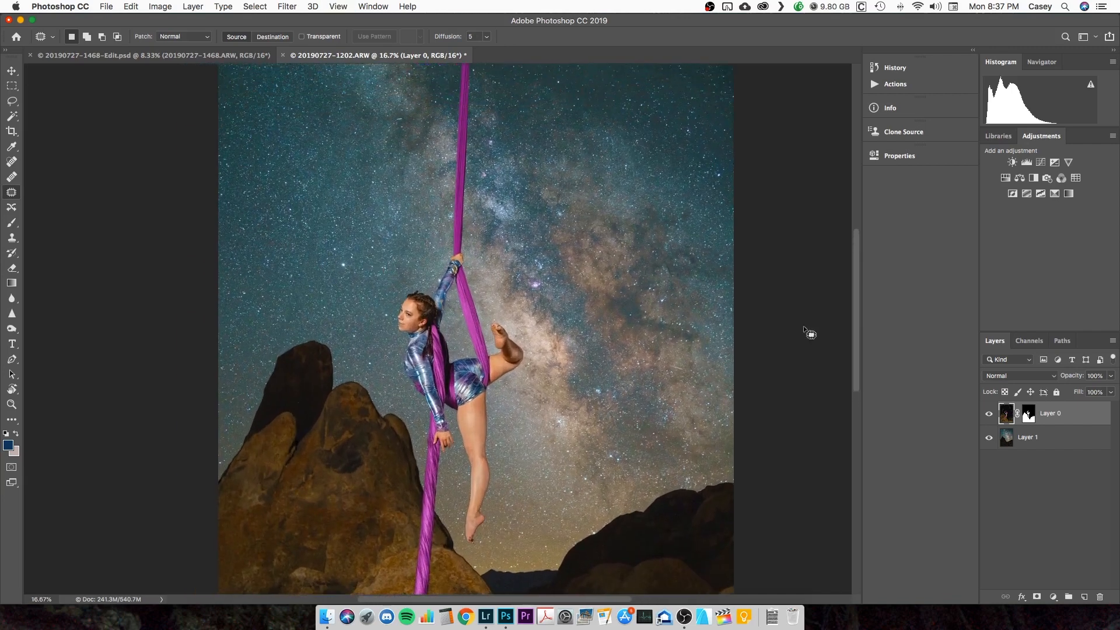
click(1039, 445)
key(s)
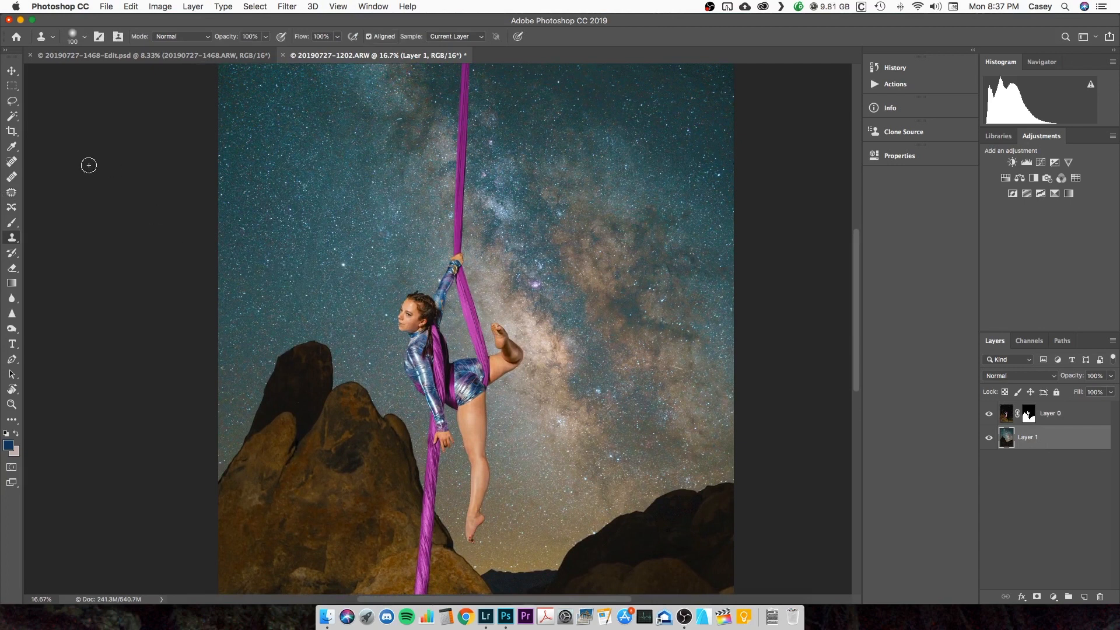
click(11, 193)
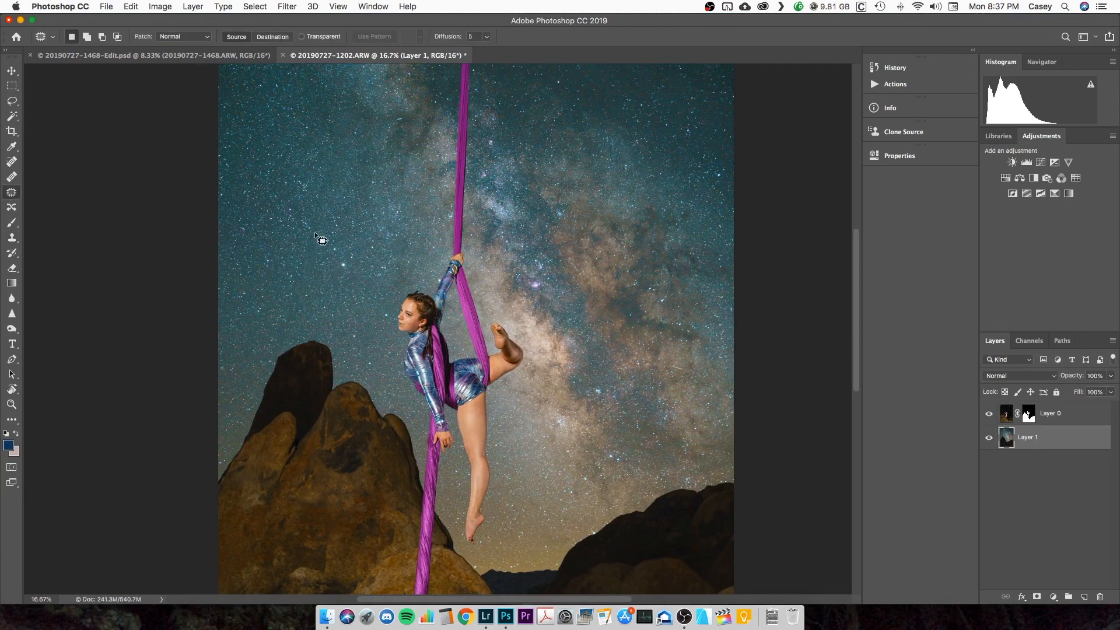
mouse_move(303, 245)
mouse_down()
mouse_move(300, 289)
mouse_move(335, 195)
mouse_move(331, 178)
mouse_move(311, 225)
mouse_move(271, 227)
mouse_up()
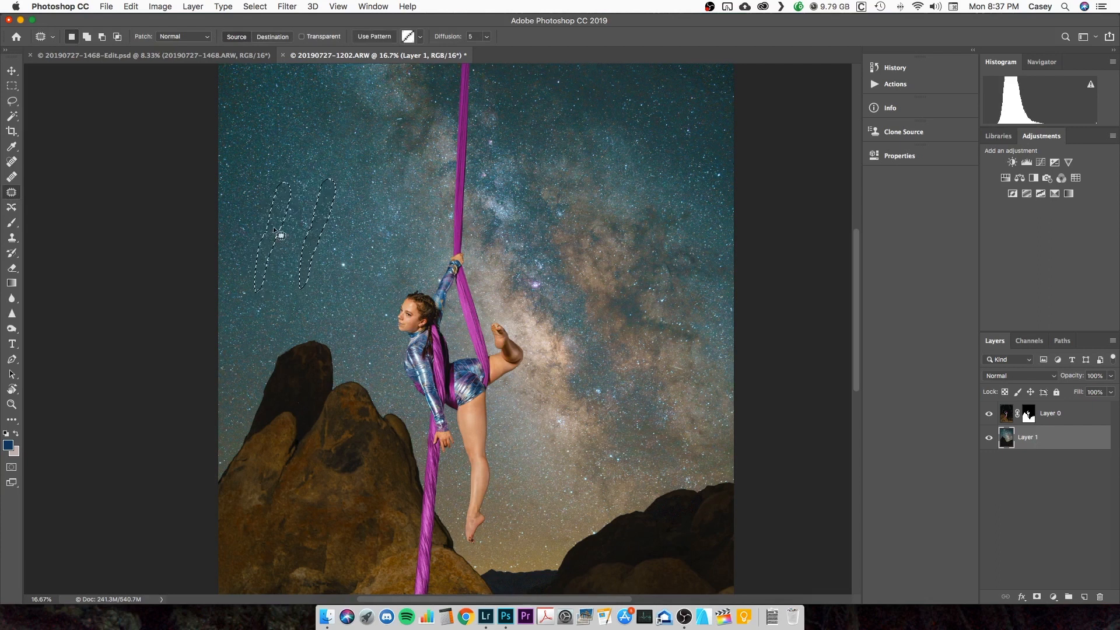
key(super+d)
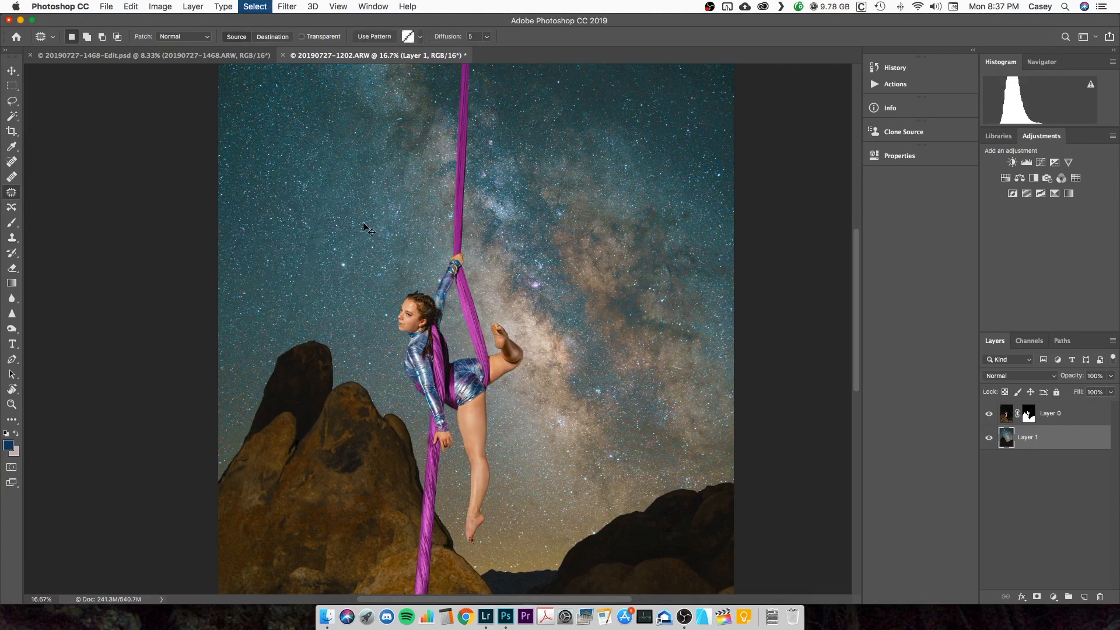
- Clone nearby stars over the remaining blemishes in Layer 1's sky, left of the silk, with the 100 px Clone Stamp
key(s)
alt+click(272, 259)
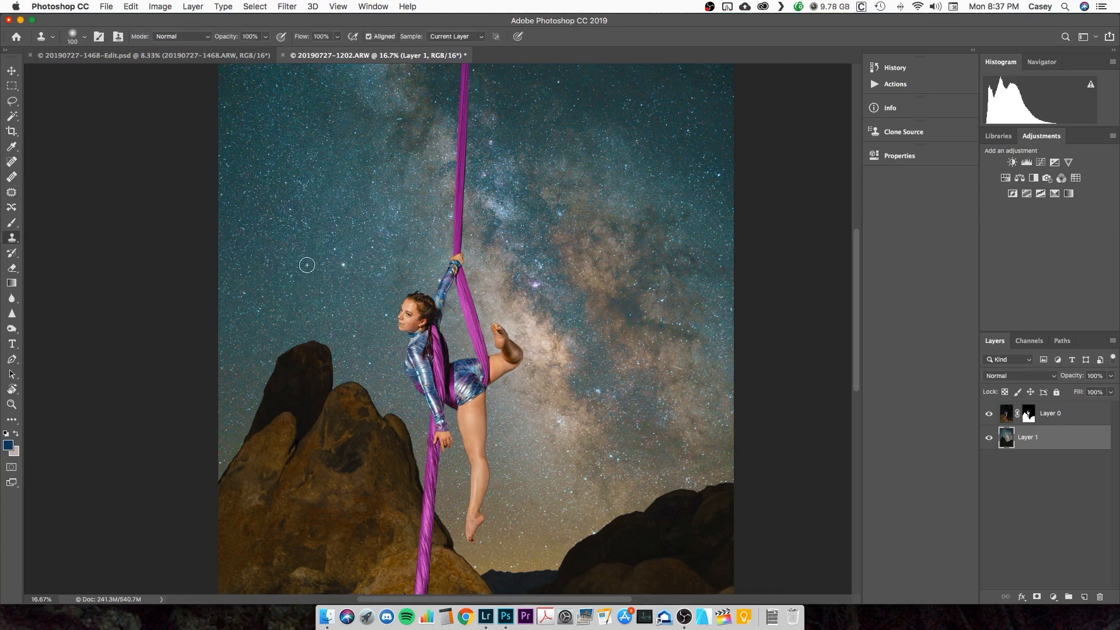
mouse_move(307, 266)
mouse_down()
mouse_move(320, 215)
mouse_move(313, 233)
mouse_up()
alt+click(322, 200)
alt+click(346, 235)
drag(330, 166, 336, 157)
key(super+minus)
key(super+minus)
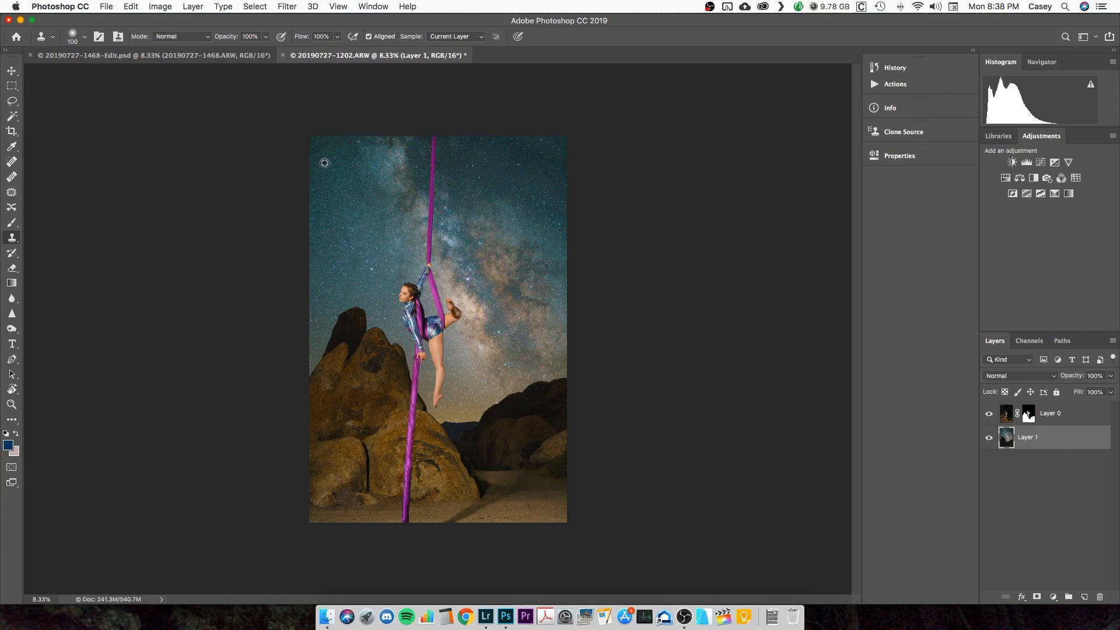
- Retouch the sky at the photo's upper-left corner with several Clone Stamp dabs on Layer 1, and check the whole image
key(super+plus)
key(super+plus)
drag(343, 224, 437, 384)
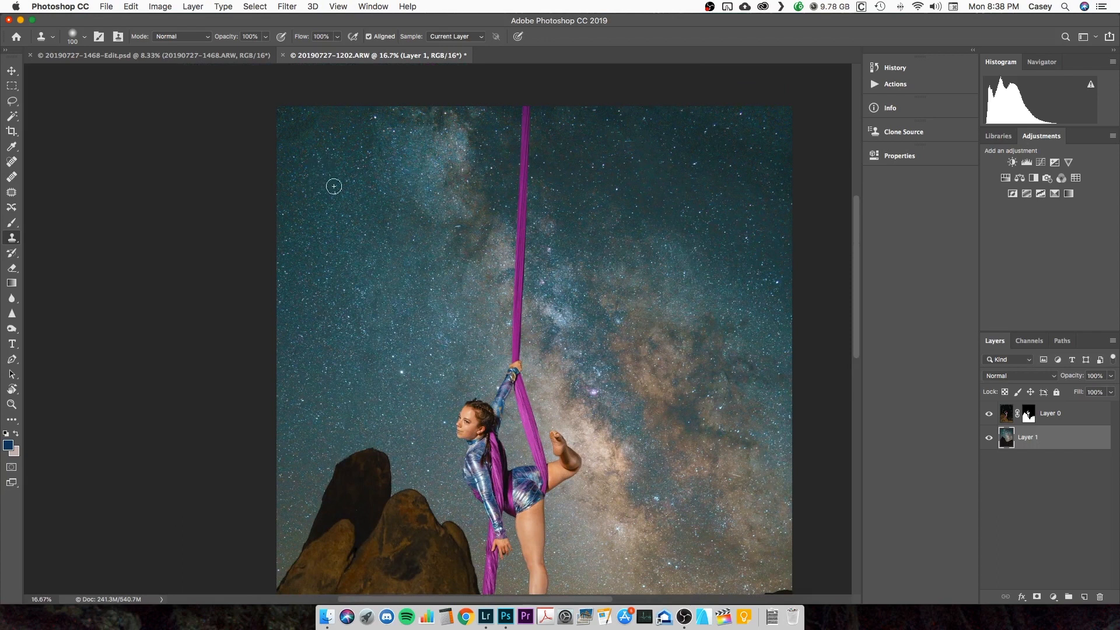
click(298, 134)
click(297, 127)
click(285, 132)
click(294, 122)
click(320, 112)
drag(676, 210, 603, 199)
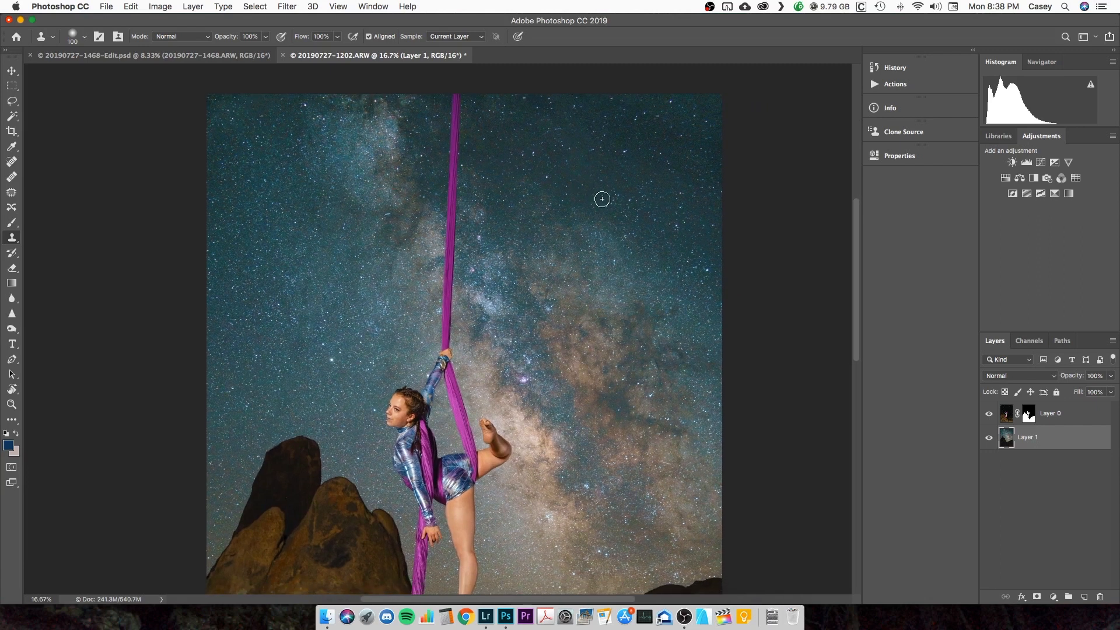
key(super+minus)
key(super+minus)
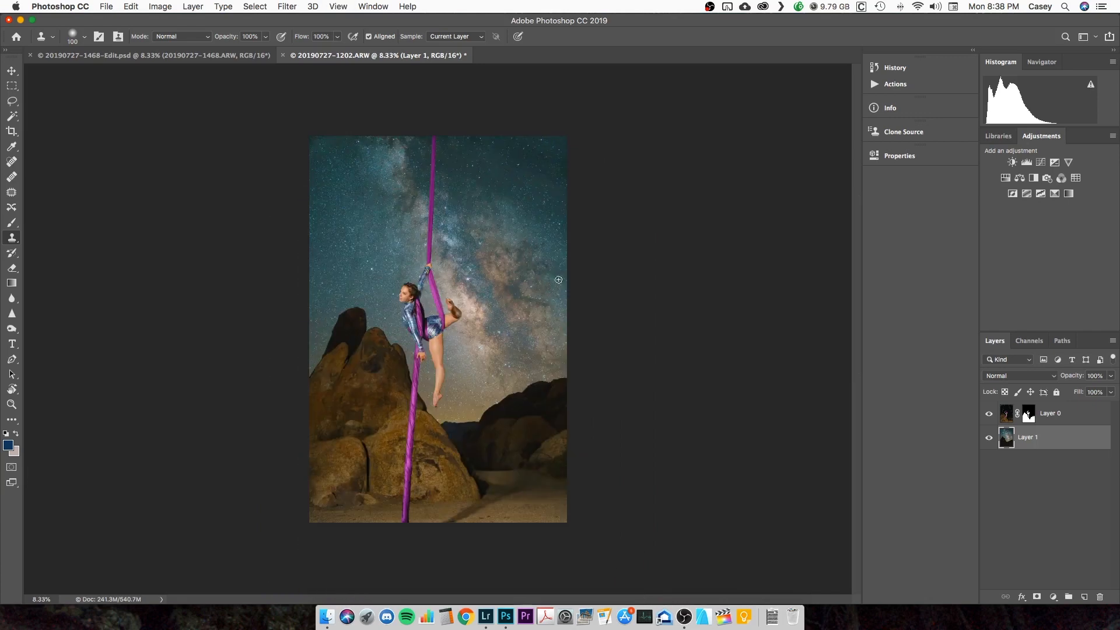